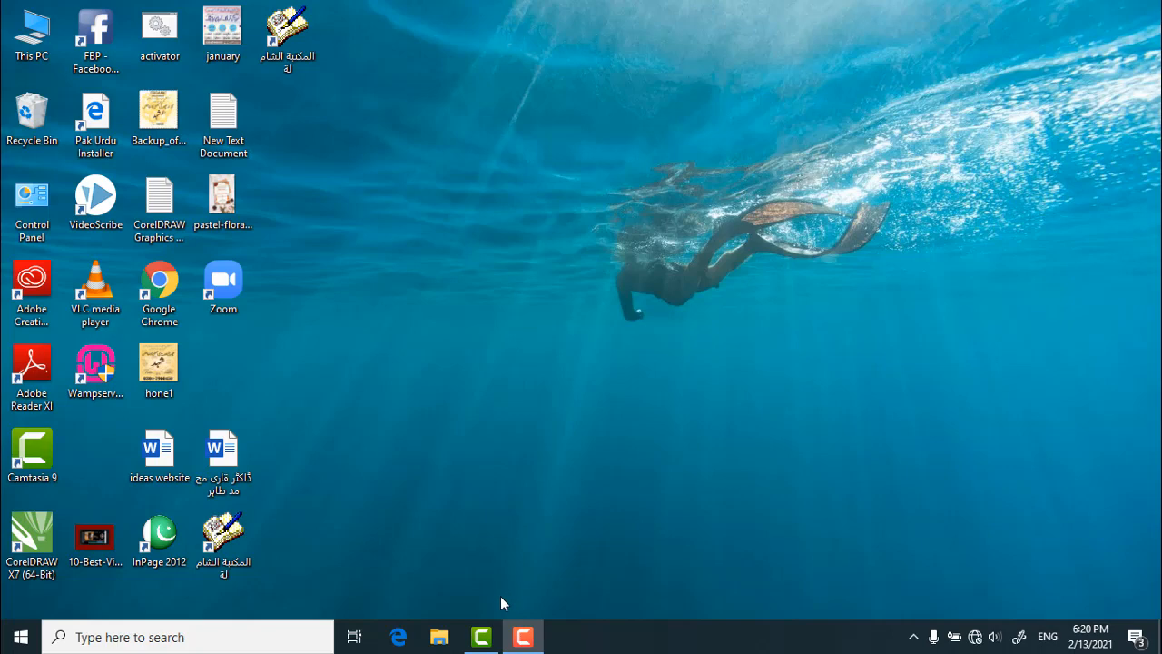
Step: Switch to Camtasia and set the audio gain of the Download and Install clip on Track 1 to 0%
left_click(484, 638)
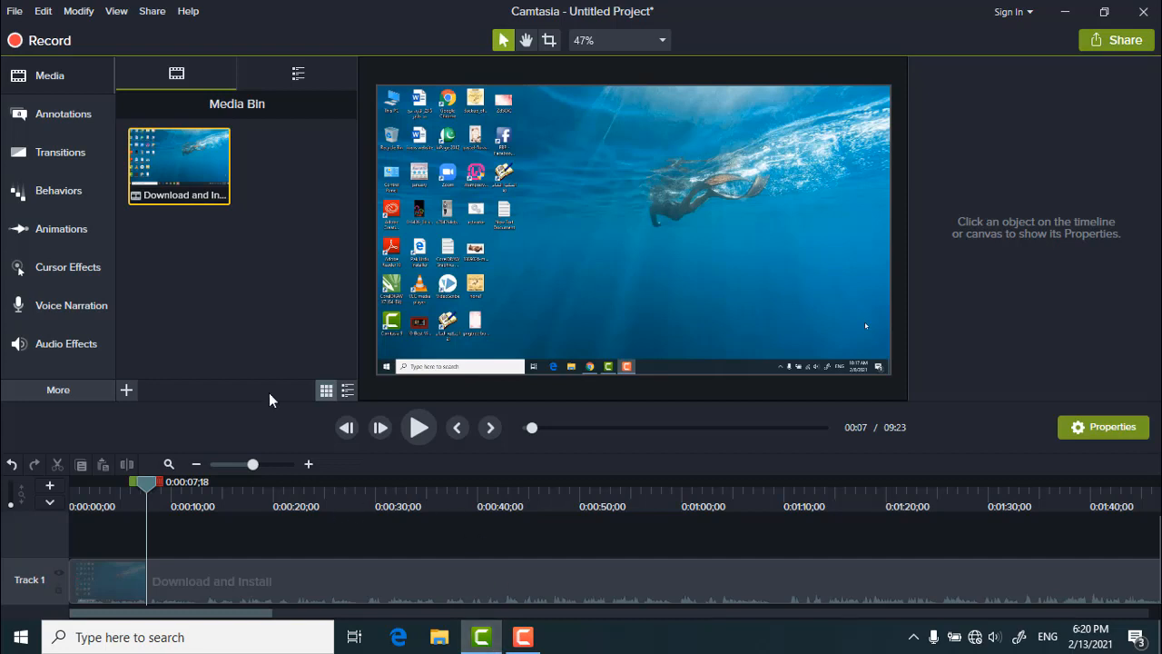
left_click(46, 73)
left_click(52, 77)
left_click(218, 591)
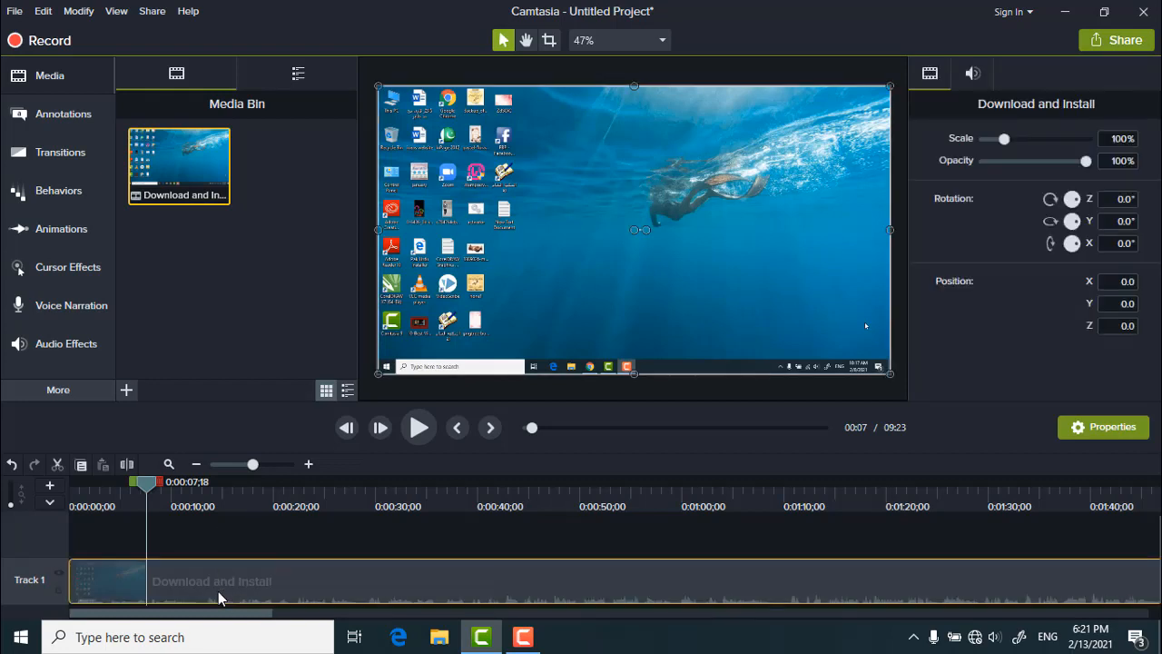
left_click(972, 74)
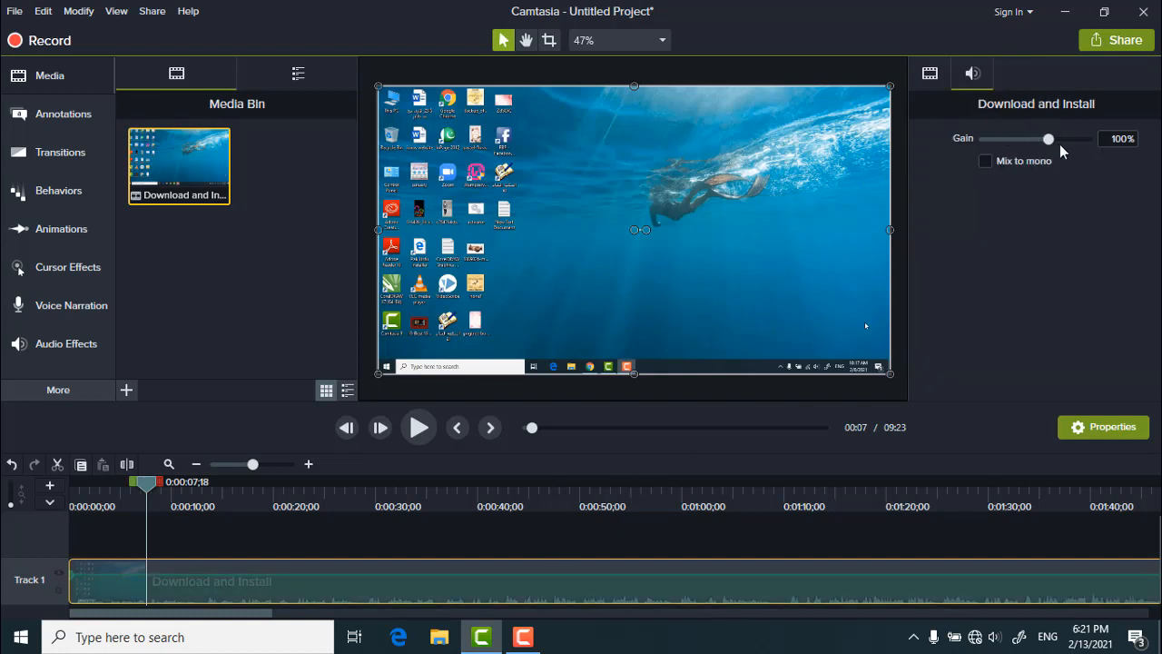
left_click_drag(1049, 140, 984, 146)
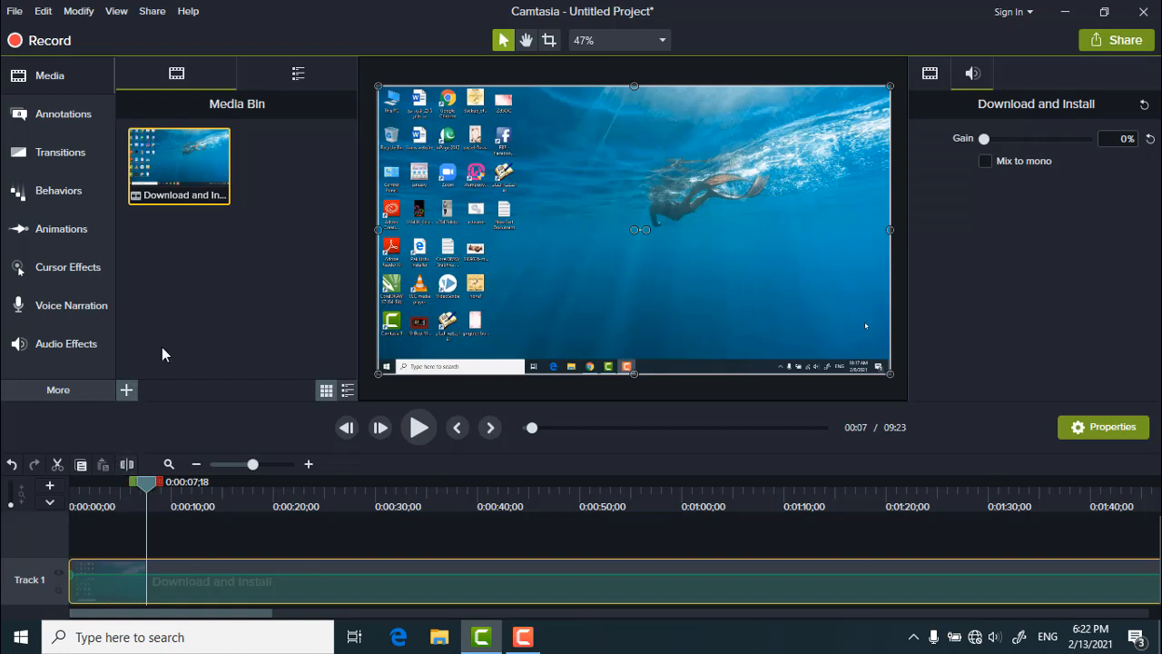
Step: Add the firefly music track from the library's Music Tracks to a new track above the video, starting at 0:00
mouse_move(174, 173)
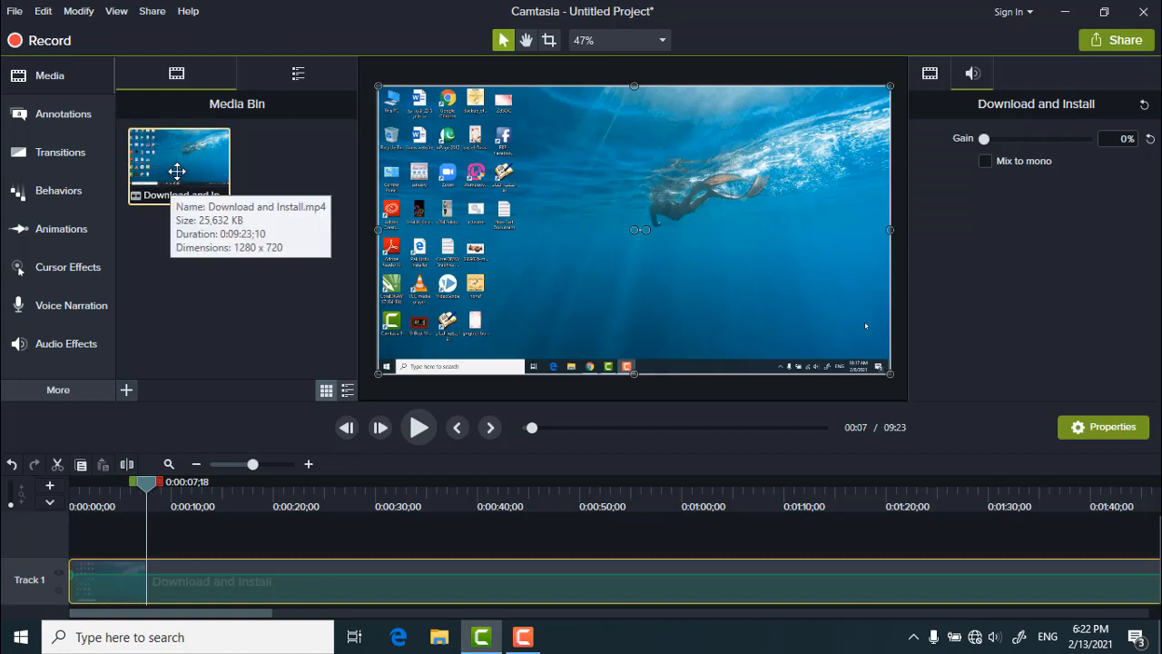
left_click(126, 390)
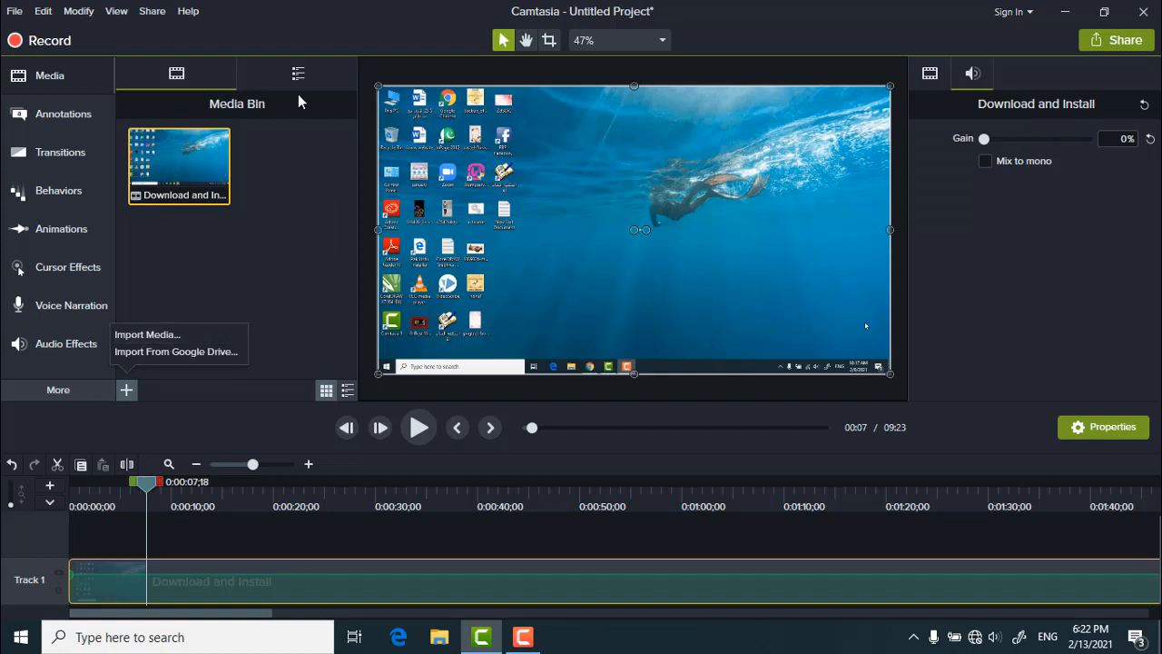
left_click(321, 73)
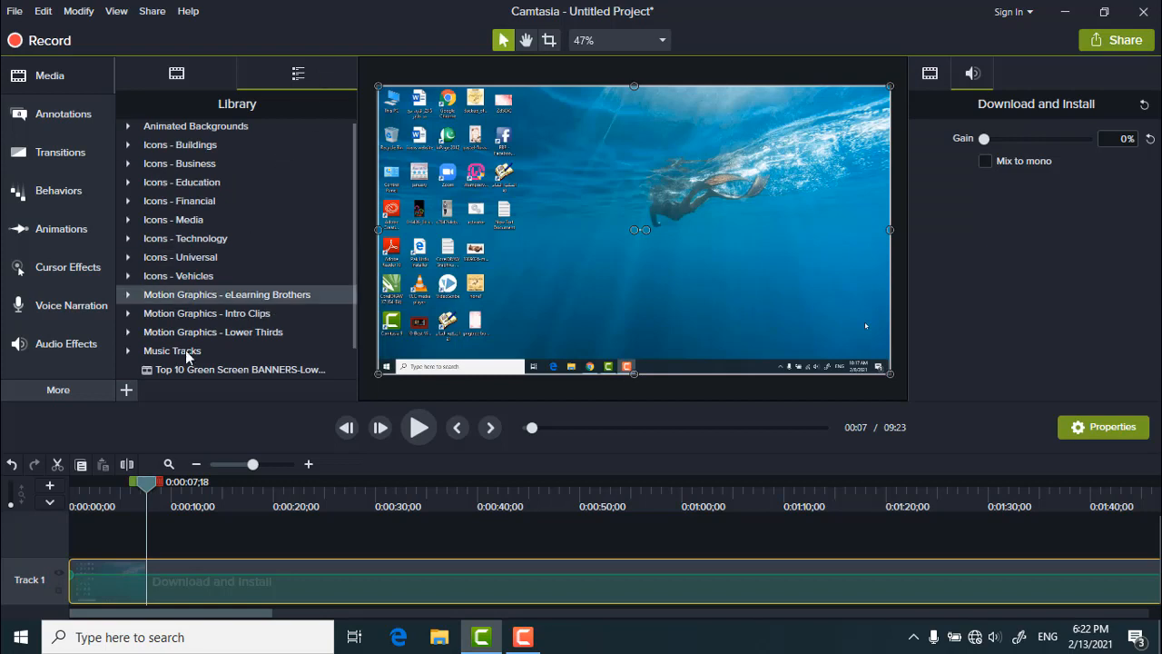
left_click(128, 350)
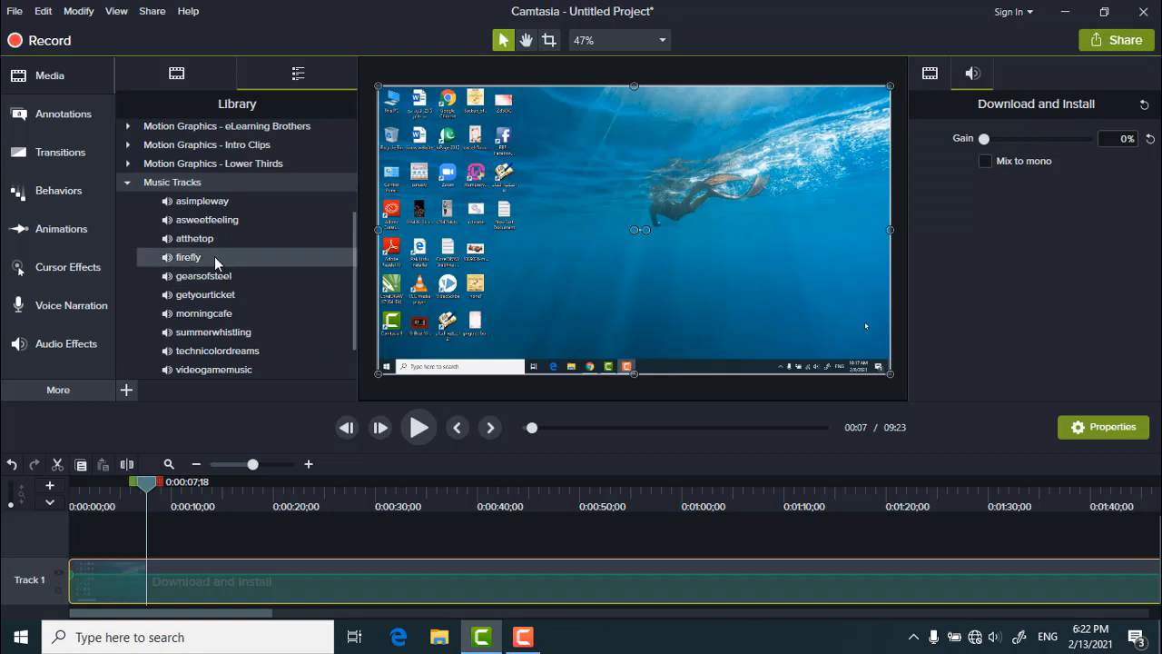
left_click_drag(210, 255, 90, 529)
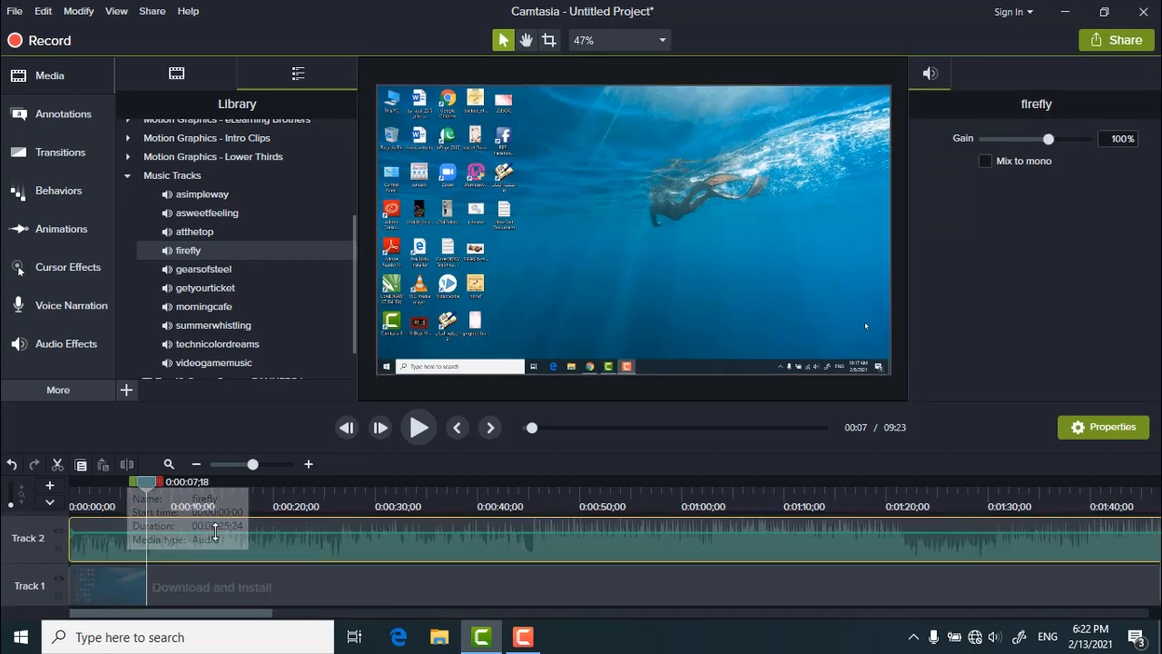
Step: Play the project from the beginning for about five seconds to hear the music with the clip's own audio silenced
left_click_drag(146, 484, 39, 502)
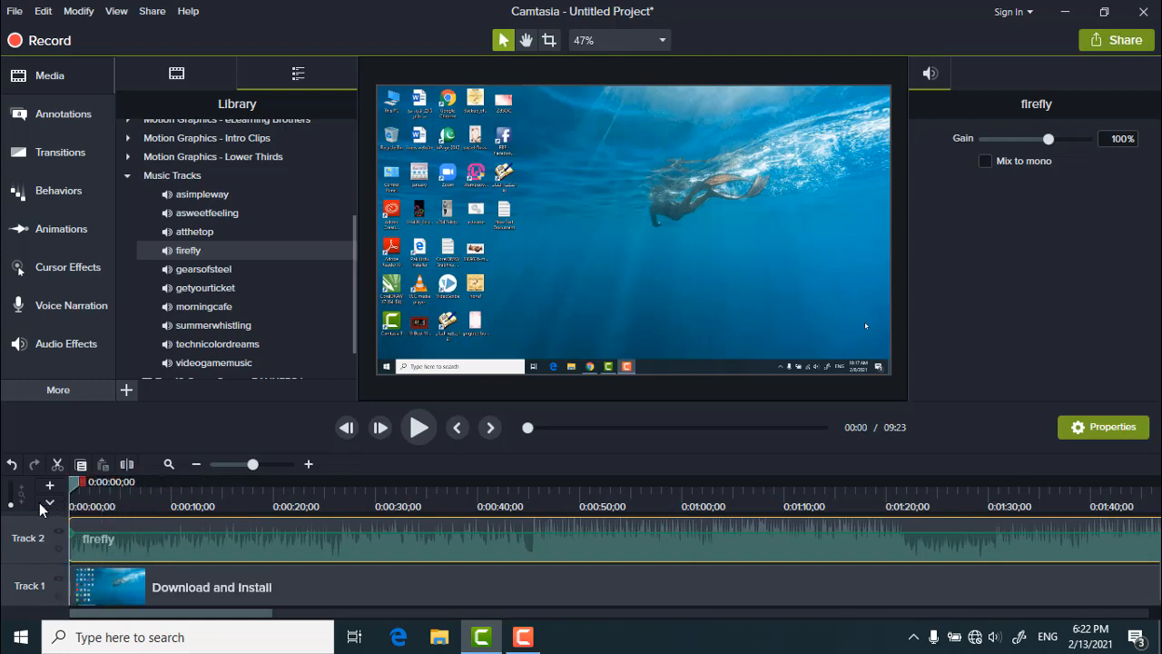
left_click(398, 583)
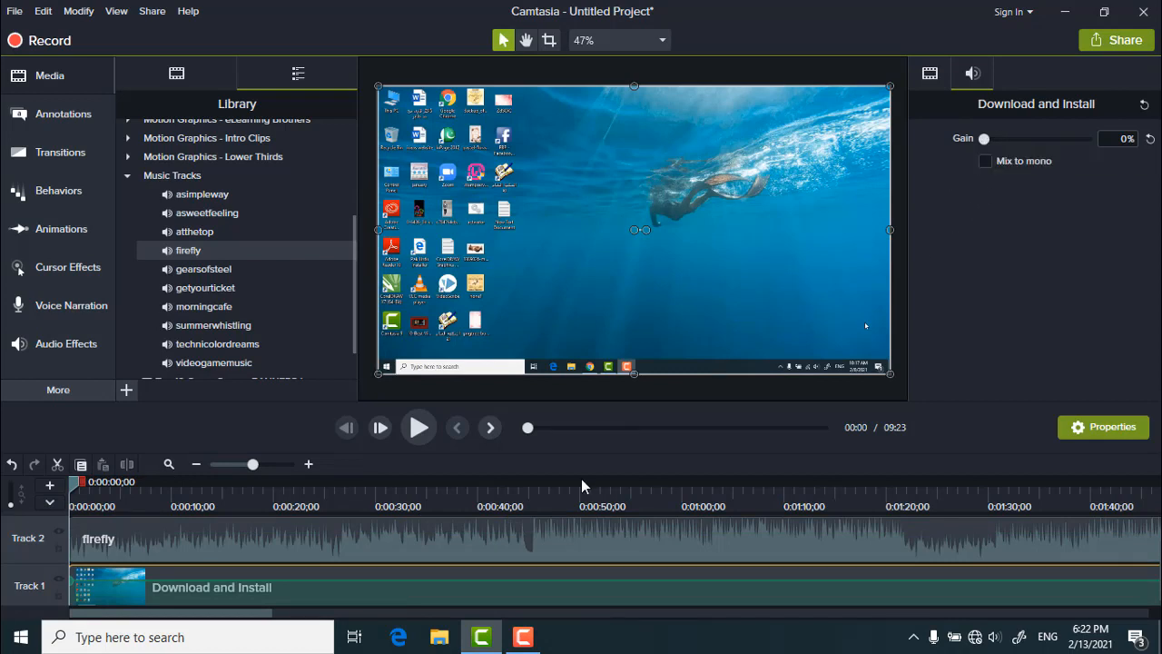
left_click(423, 439)
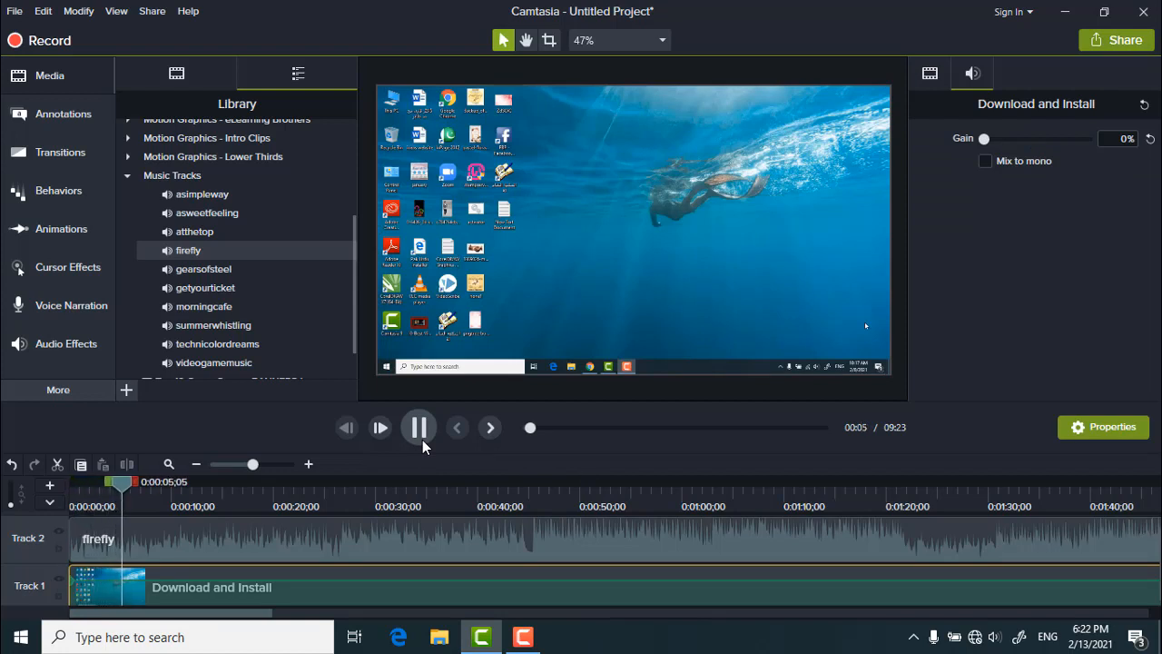
left_click(422, 439)
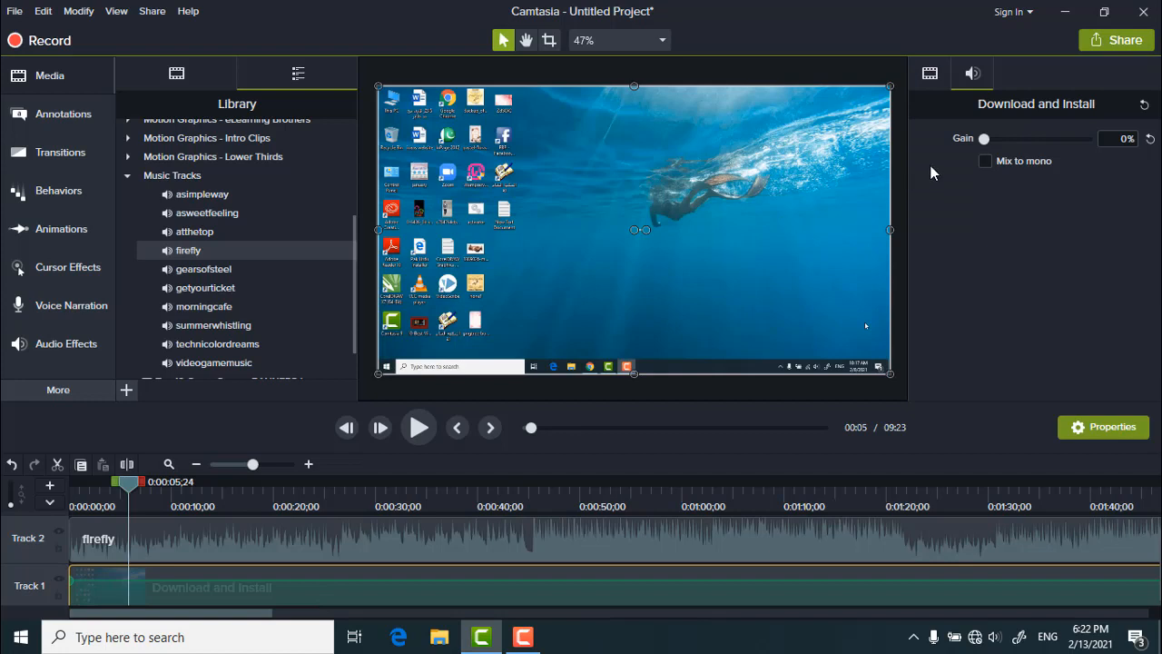
Step: Set the audio gain of the Download and Install clip to 103% and of the firefly music to 4%
left_click_drag(991, 139, 994, 137)
left_click_drag(995, 138, 1052, 141)
left_click(232, 544)
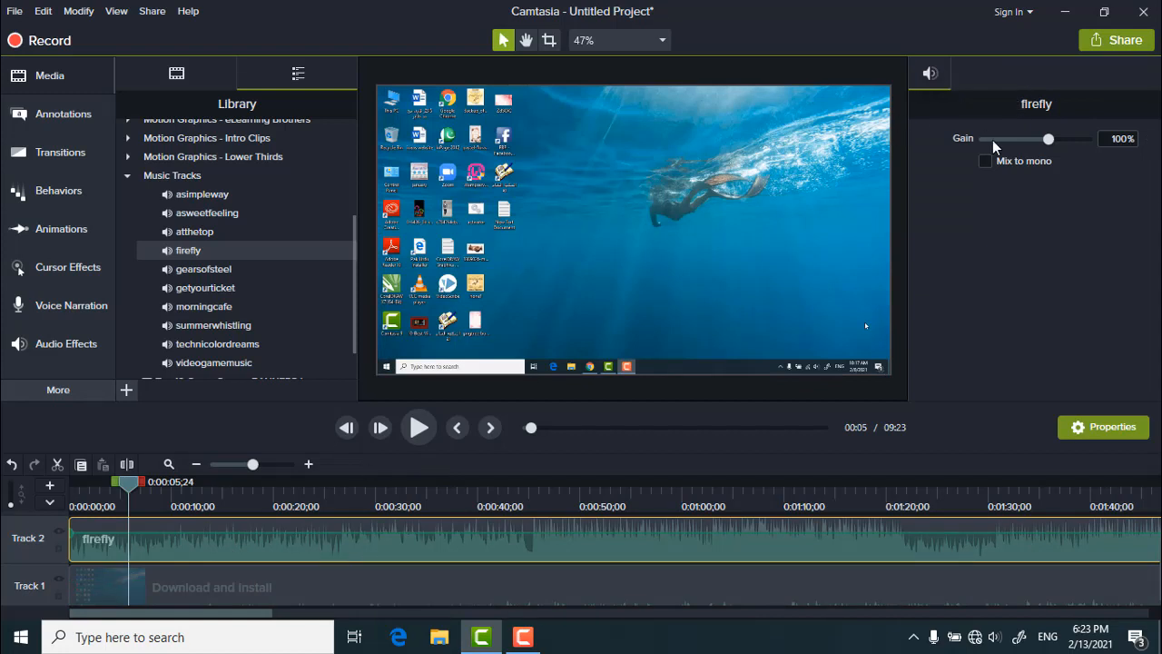
left_click_drag(1051, 143, 997, 150)
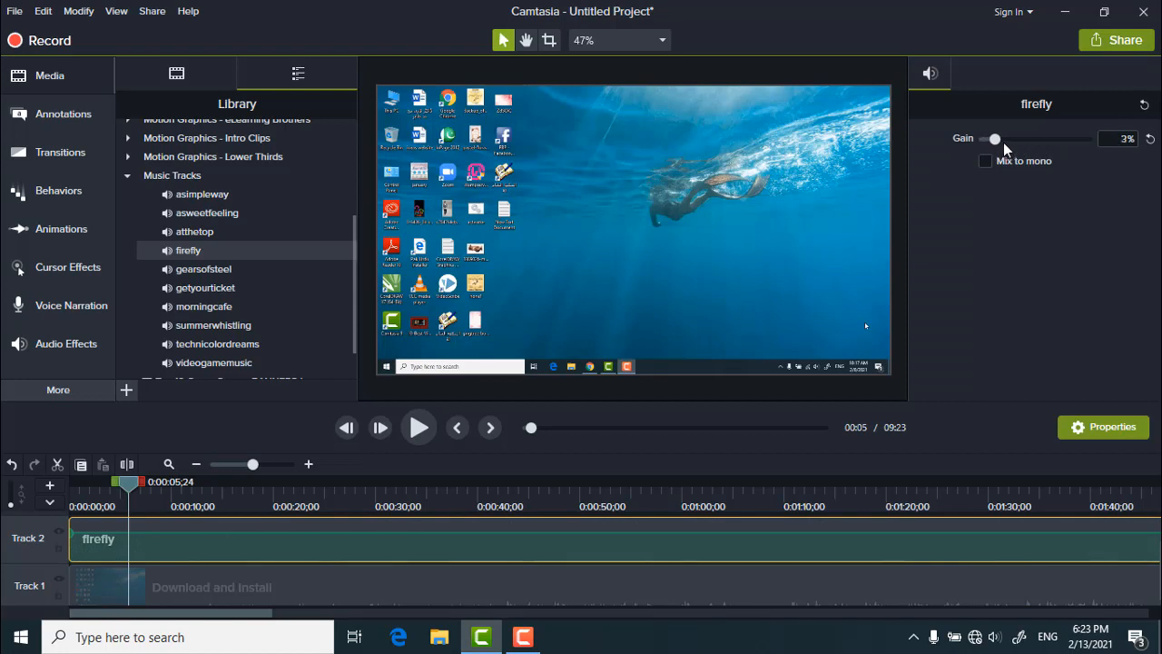
left_click_drag(998, 143, 1000, 143)
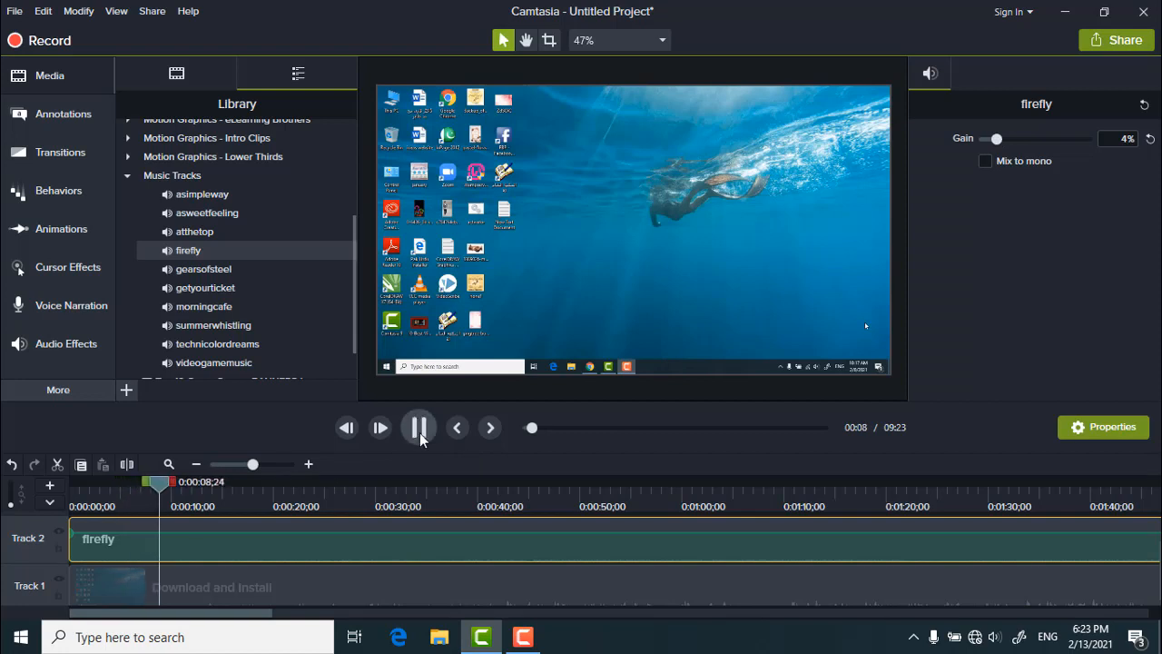
Step: Listen to the mix of voice and music with the system volume raised, and pause at about 17 seconds
key("XF86AudioRaiseVolume")
key("XF86AudioRaiseVolume")
key("XF86AudioRaiseVolume")
key("XF86AudioRaiseVolume")
key("XF86AudioRaiseVolume")
key("XF86AudioRaiseVolume")
key("XF86AudioRaiseVolume")
key("XF86AudioRaiseVolume")
key("XF86AudioRaiseVolume")
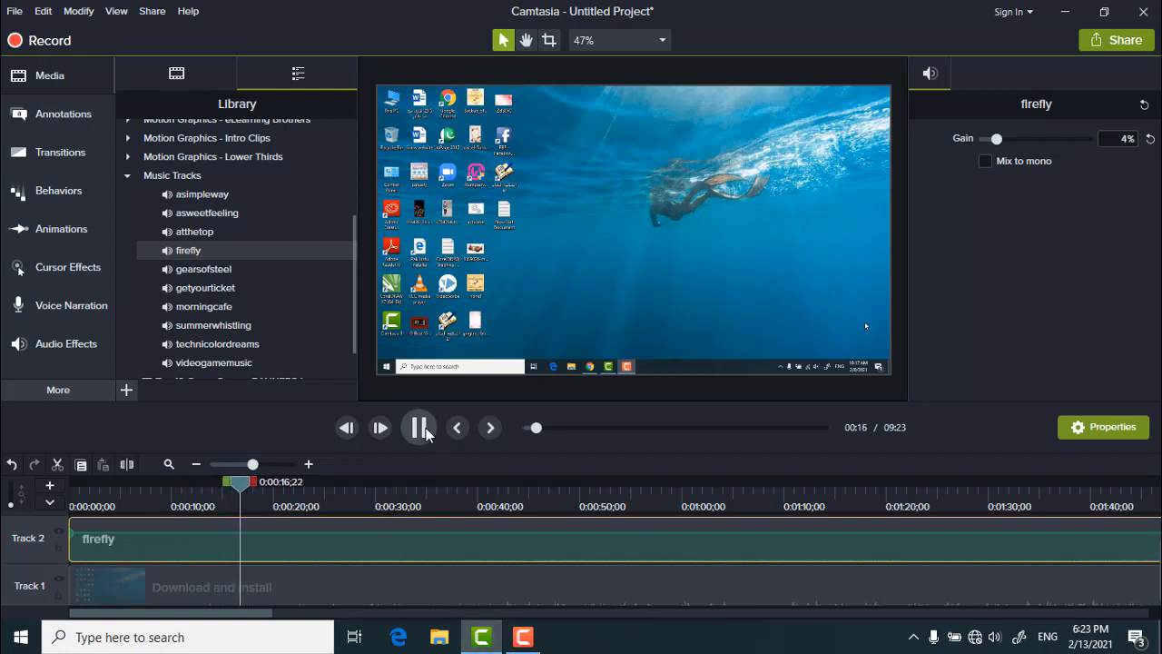
key("space")
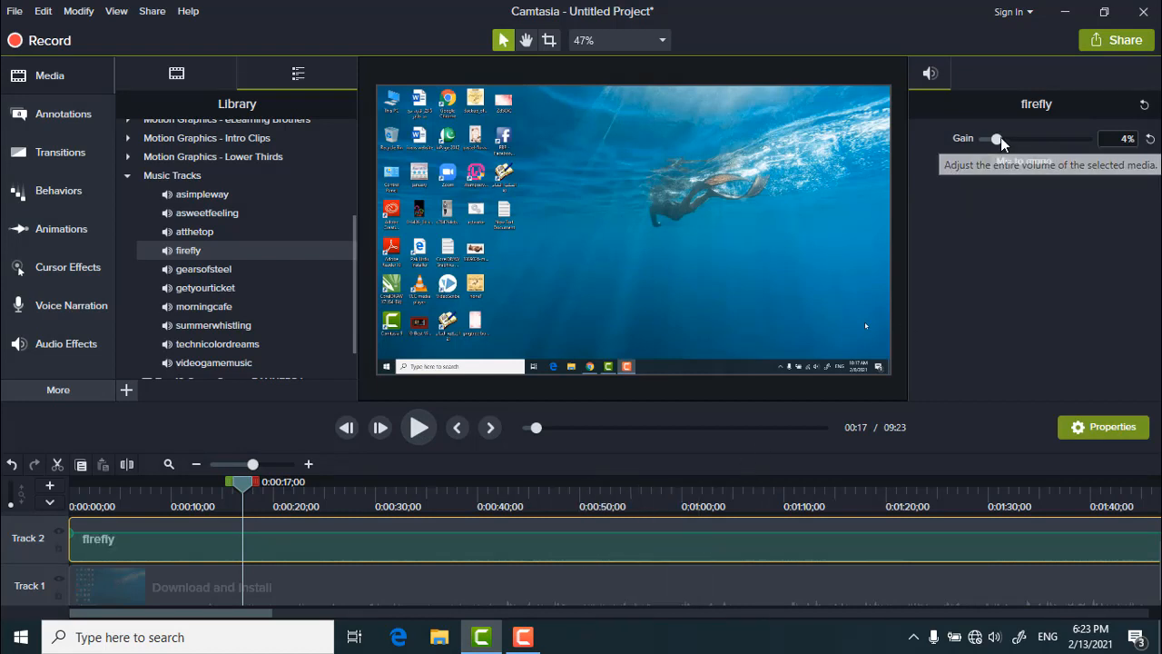
Step: Reduce the firefly music's gain to 2% and play a few seconds to check the balance
left_click_drag(1001, 137, 998, 139)
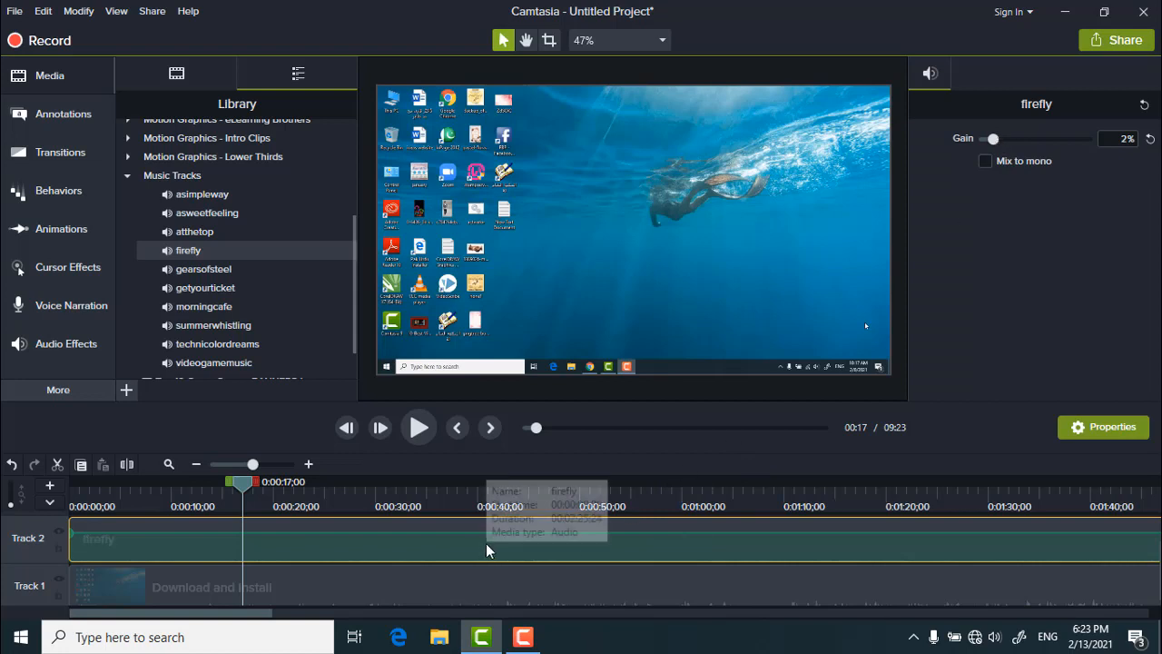
left_click(422, 430)
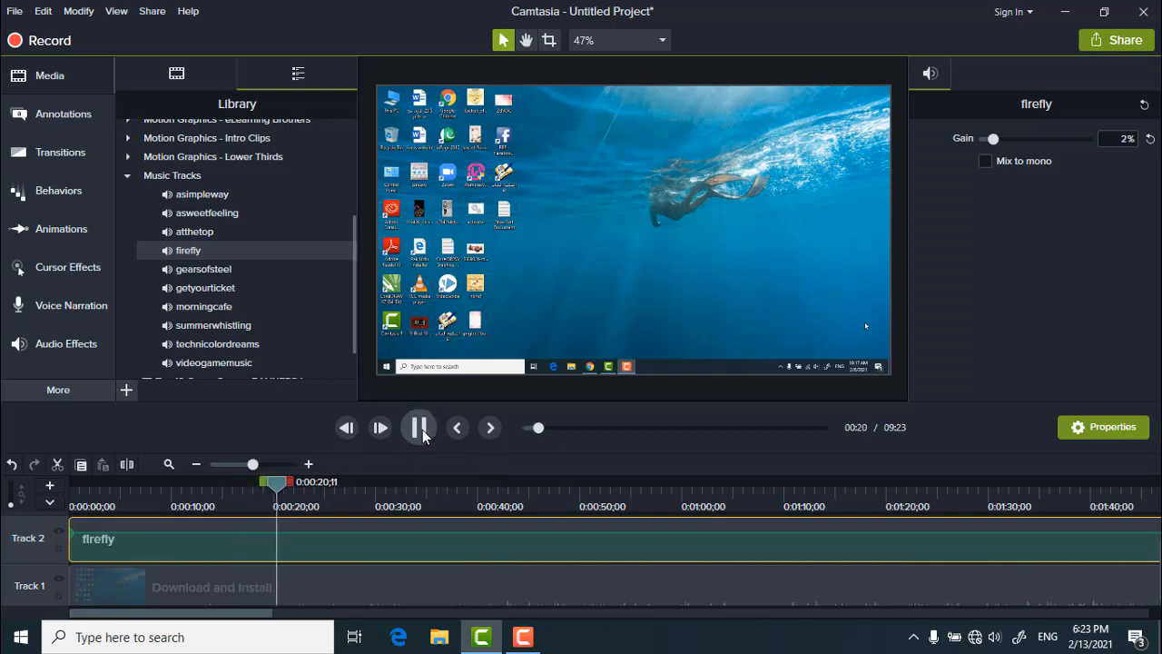
left_click(423, 433)
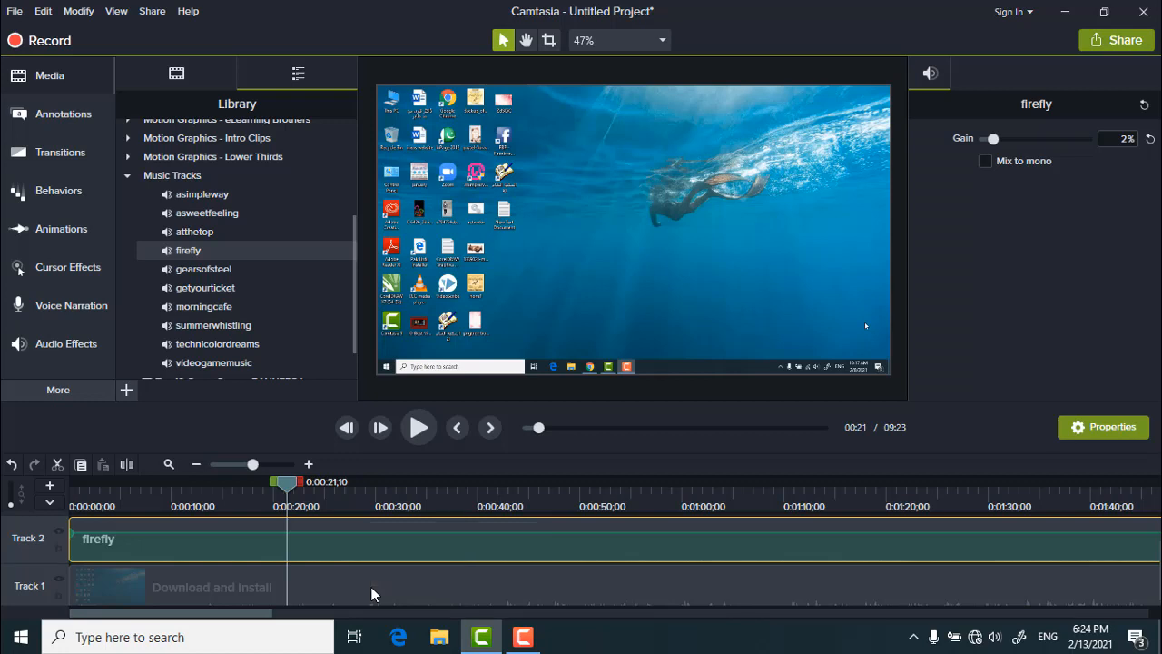
Step: Separate the audio and video of the Download and Install clip on Track 1 and review the resulting tracks
left_click(430, 583)
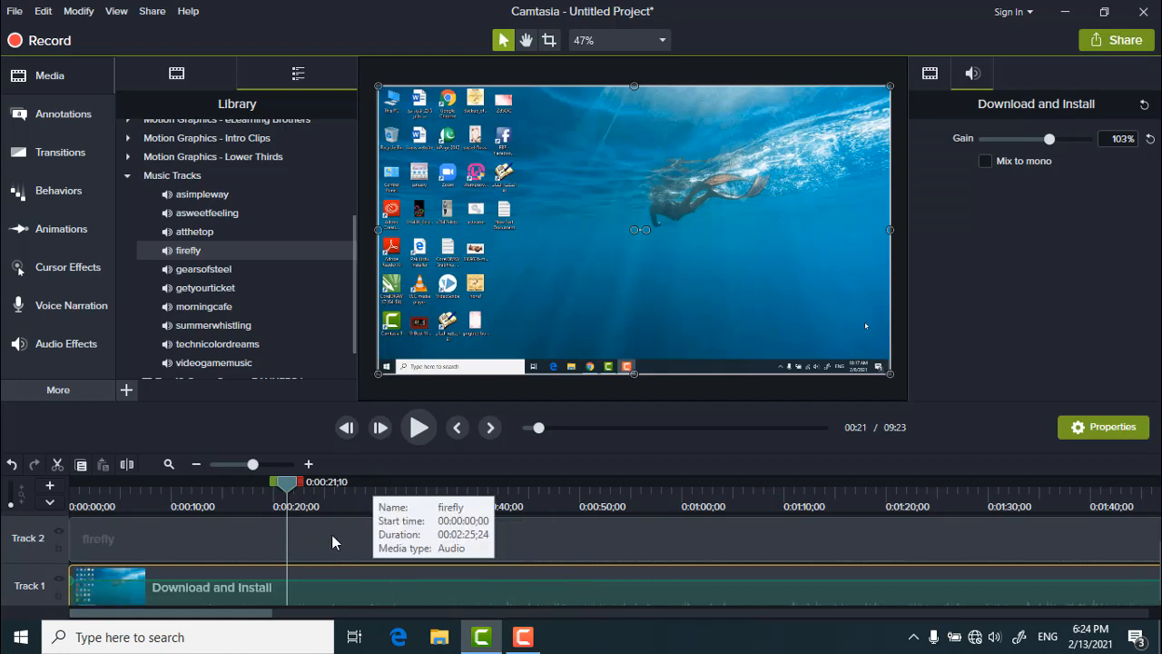
right_click(396, 587)
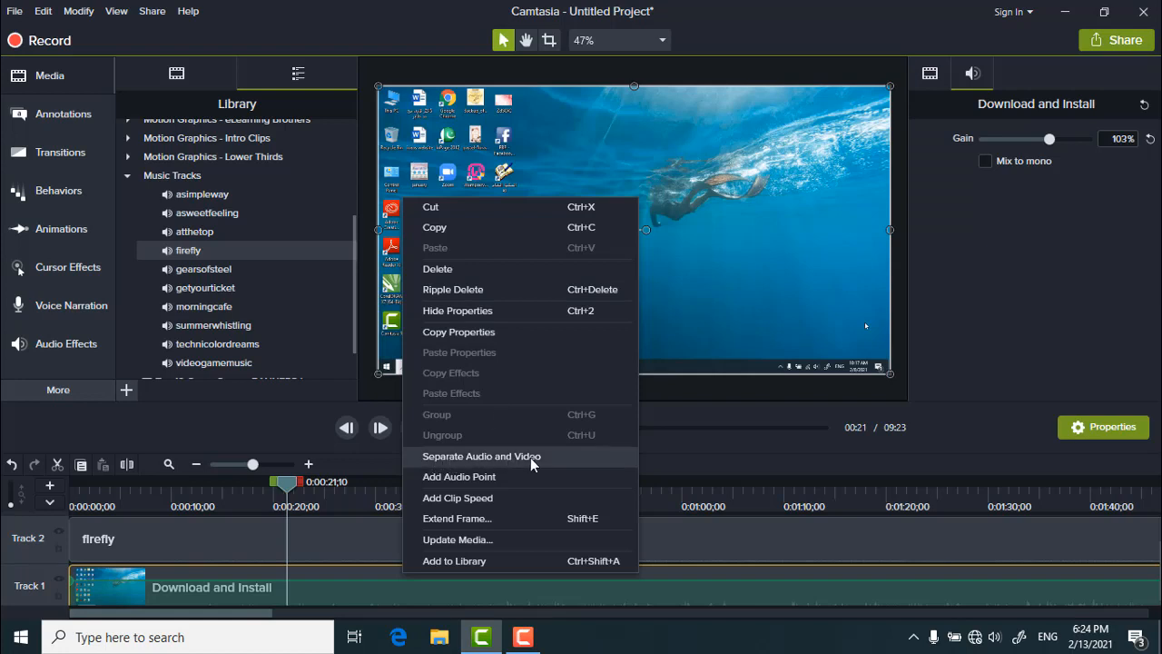
left_click(453, 460)
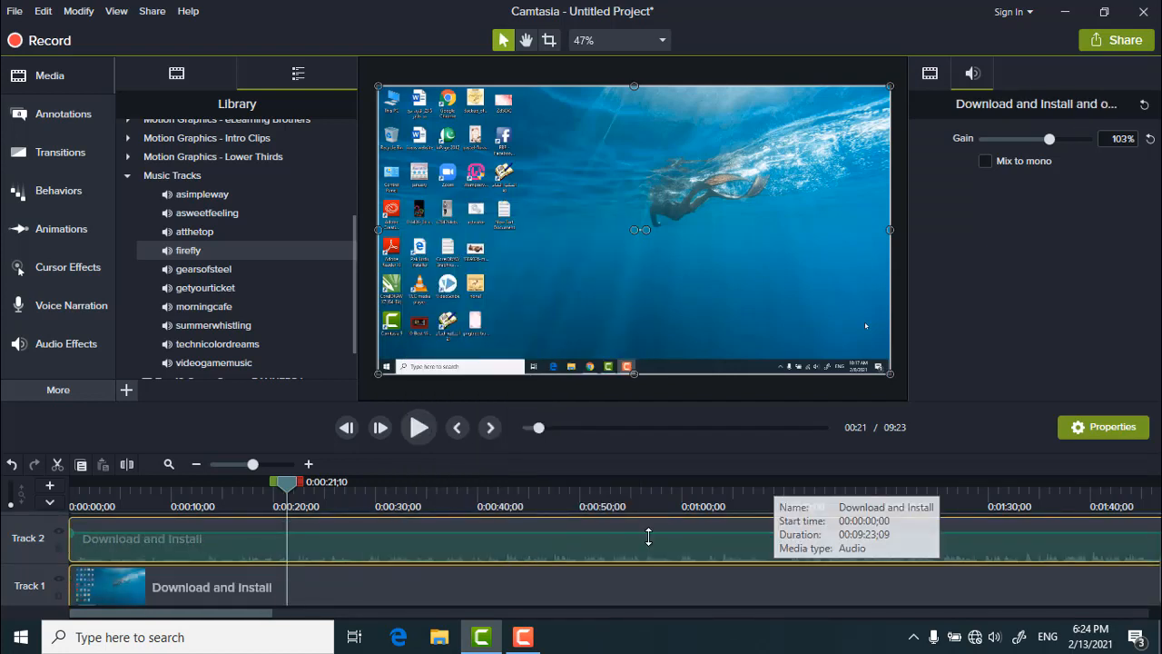
scroll(441, 582, "up", 2)
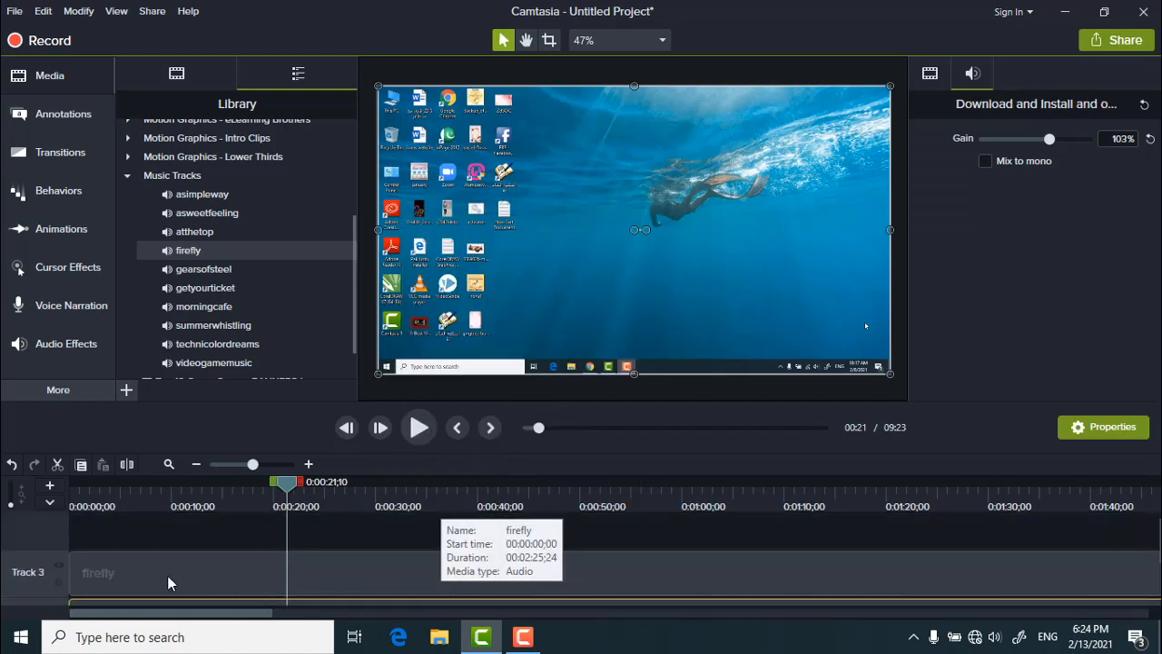
scroll(39, 582, "down", 1)
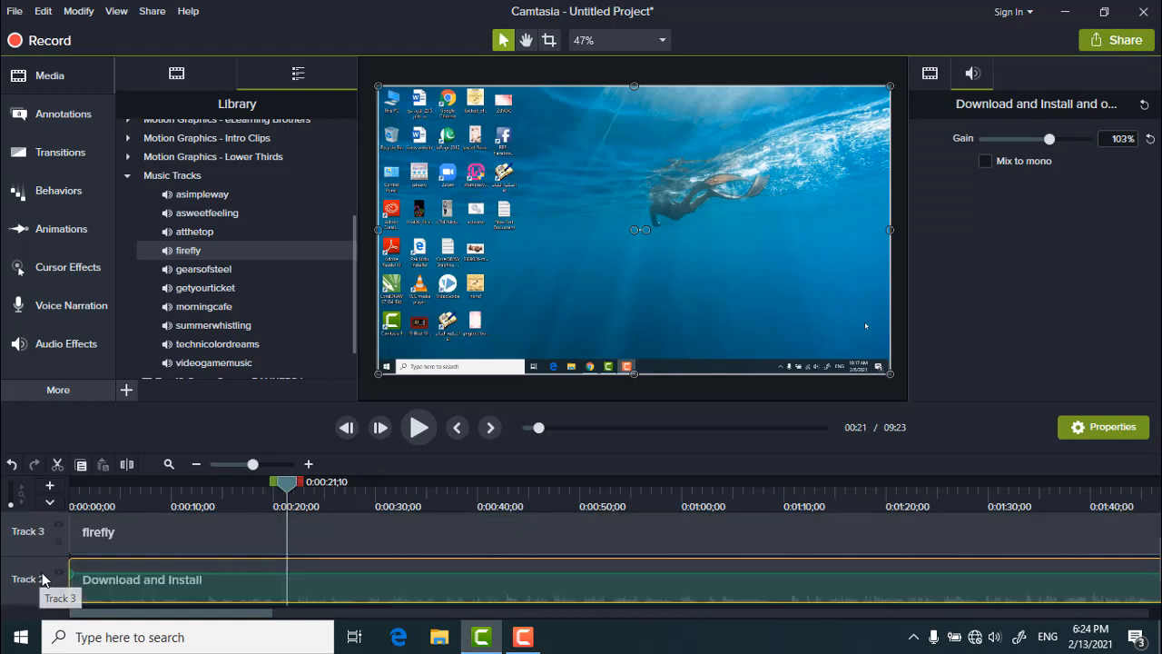
scroll(40, 595, "down", 1)
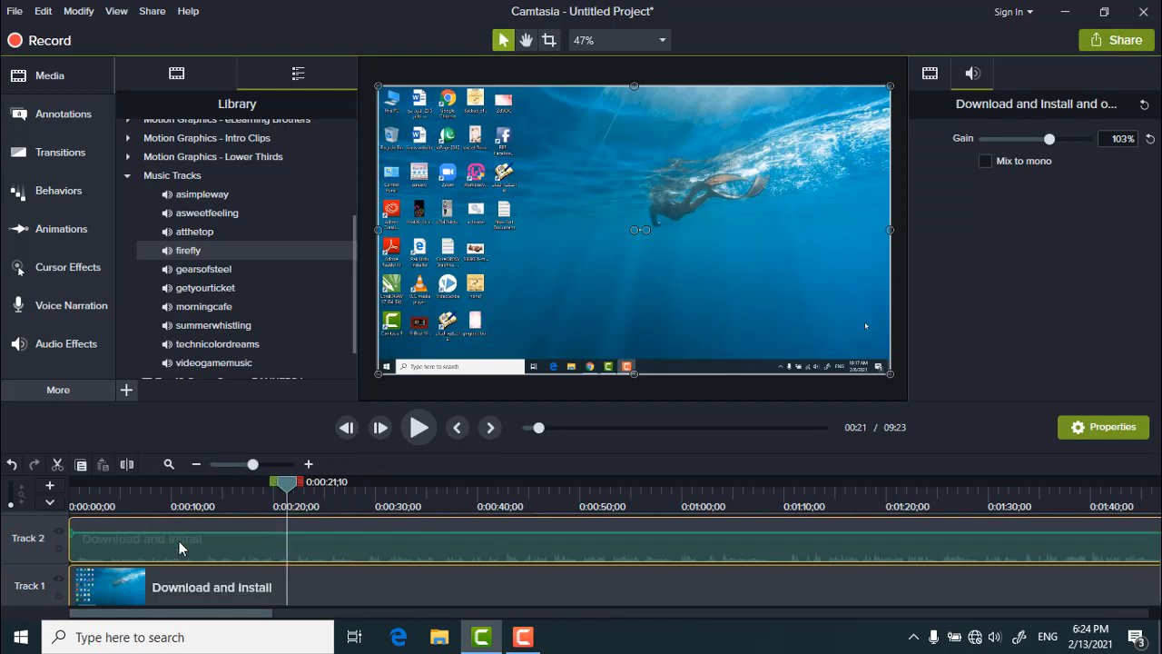
Step: Try deleting the selected separated Download and Install media from the timeline, and undo the deletion
mouse_move(144, 569)
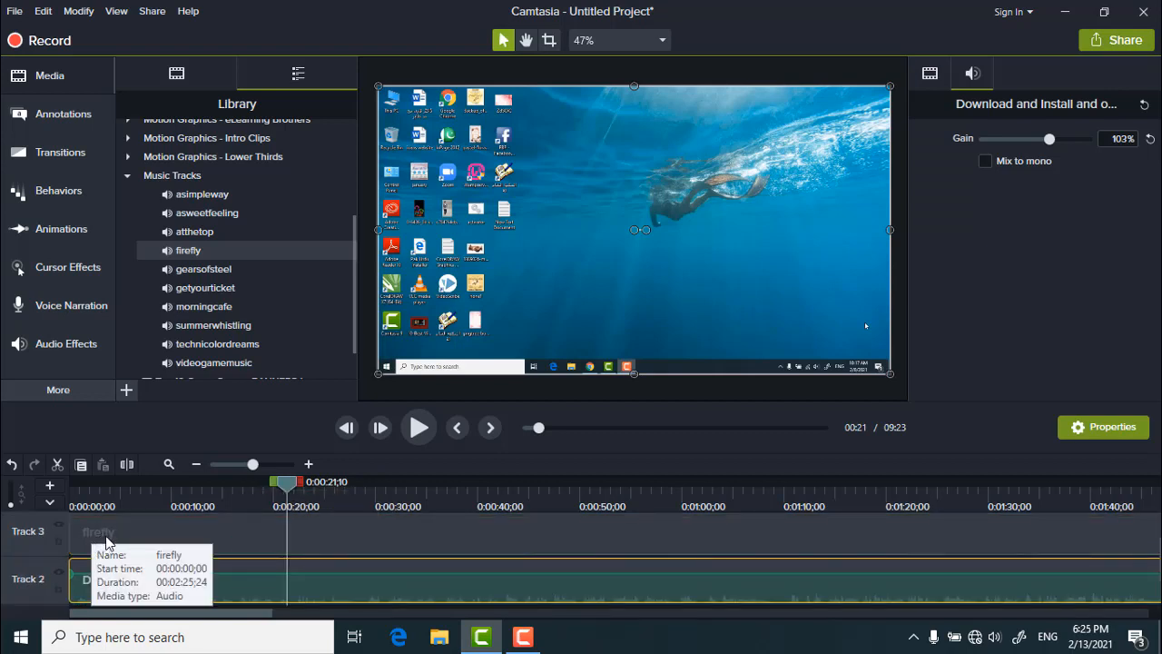
right_click(372, 568)
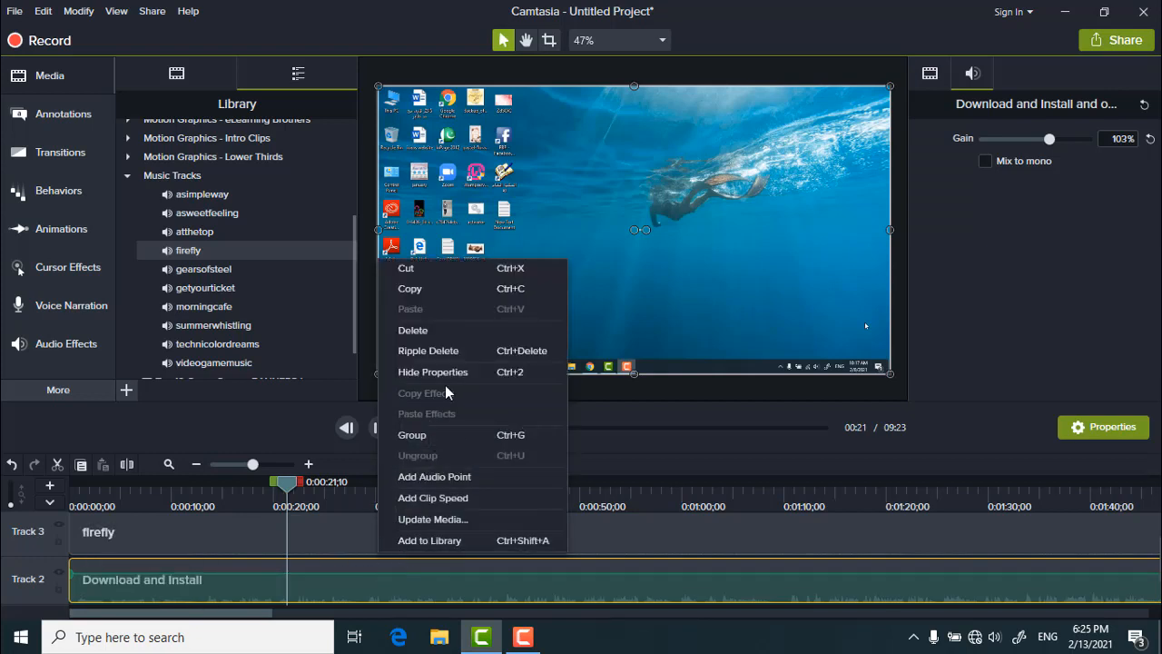
left_click(414, 330)
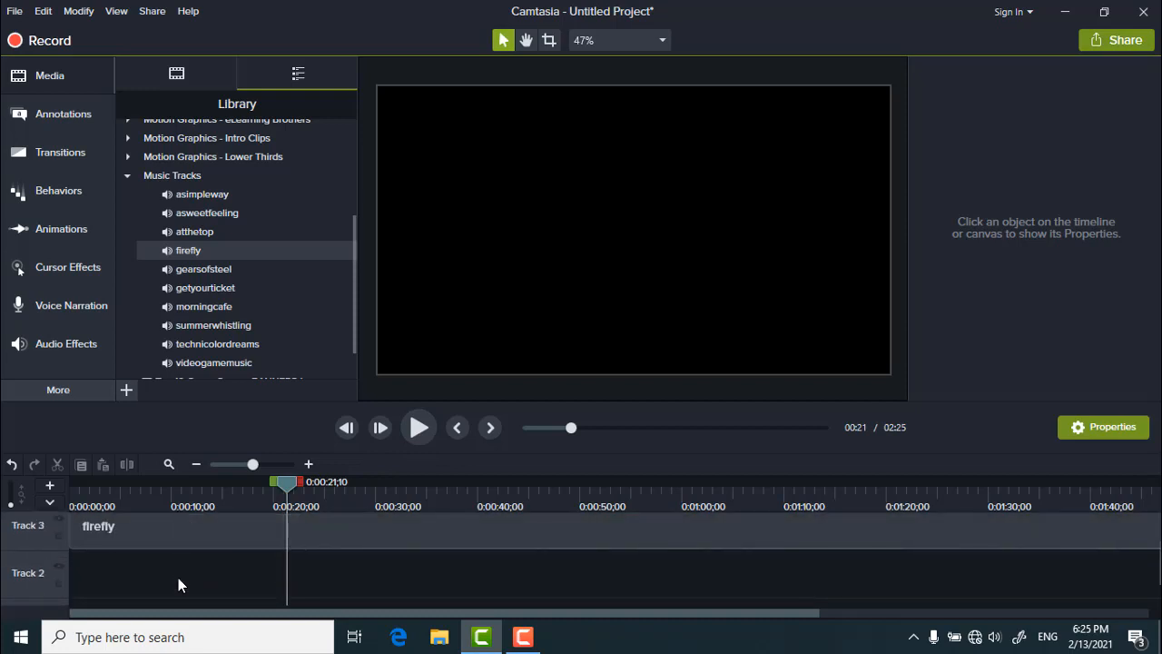
scroll(178, 578, "down", 1)
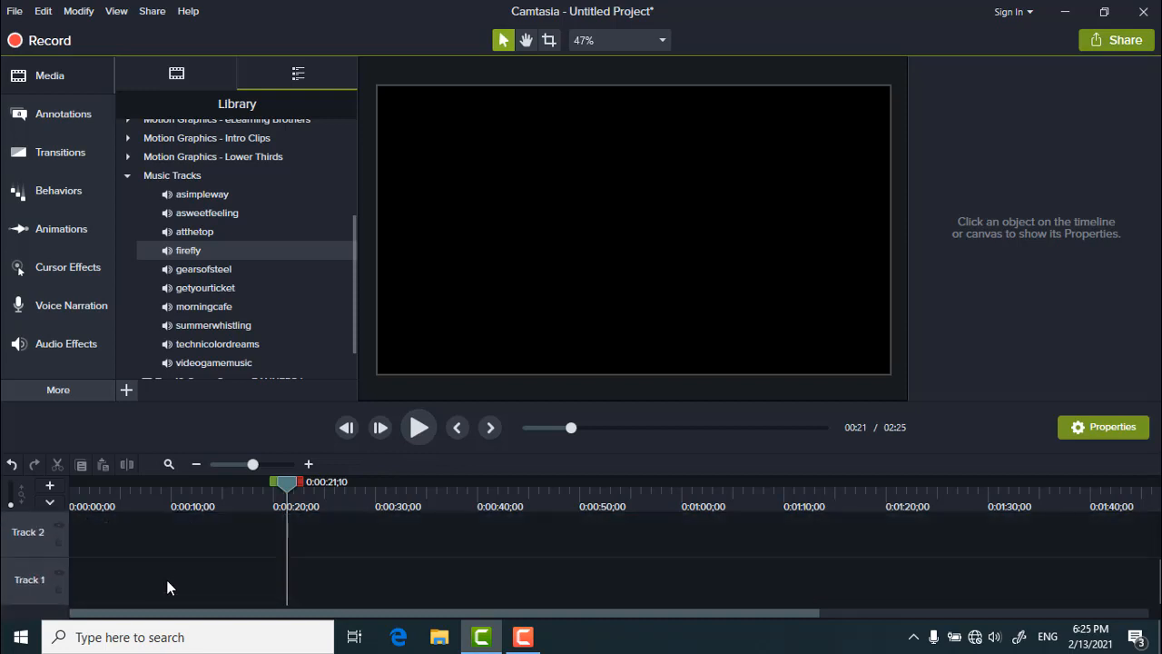
left_click(11, 465)
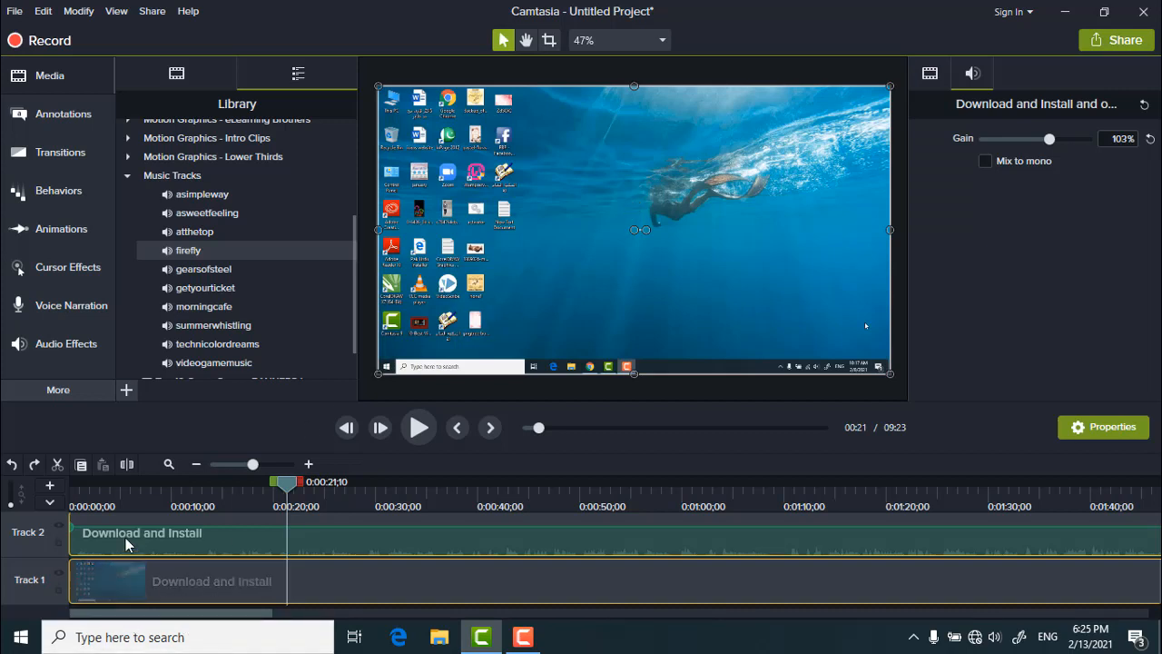
Step: Disable Track 2 holding the separated audio and play a few seconds to check the sound
left_click(59, 526)
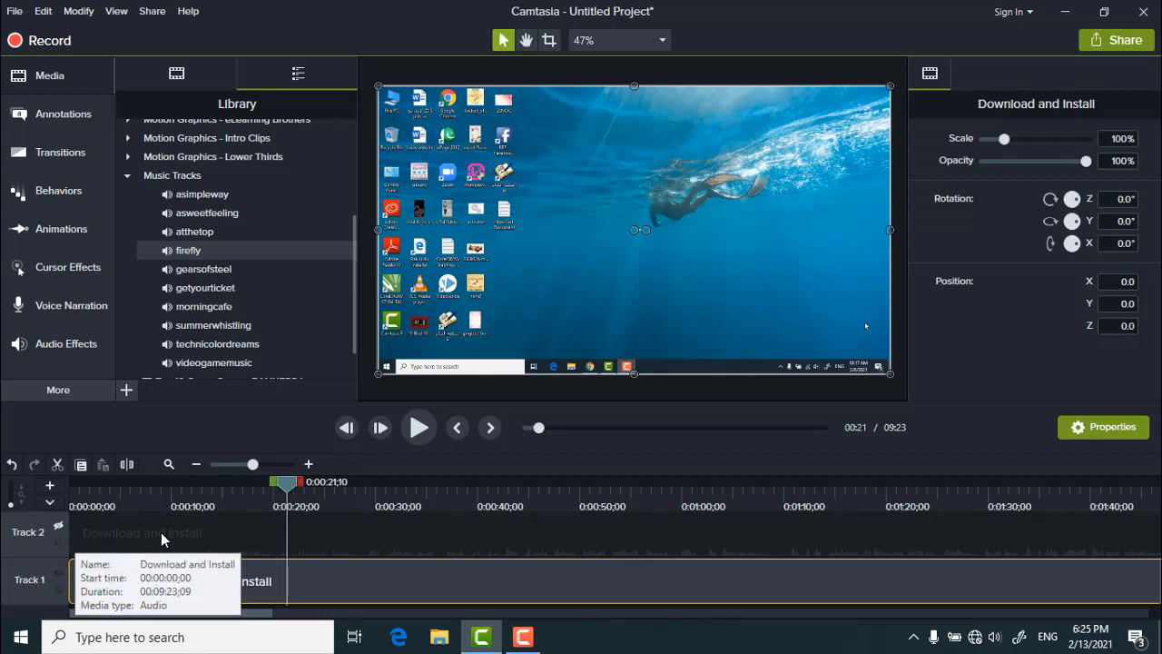
left_click(416, 432)
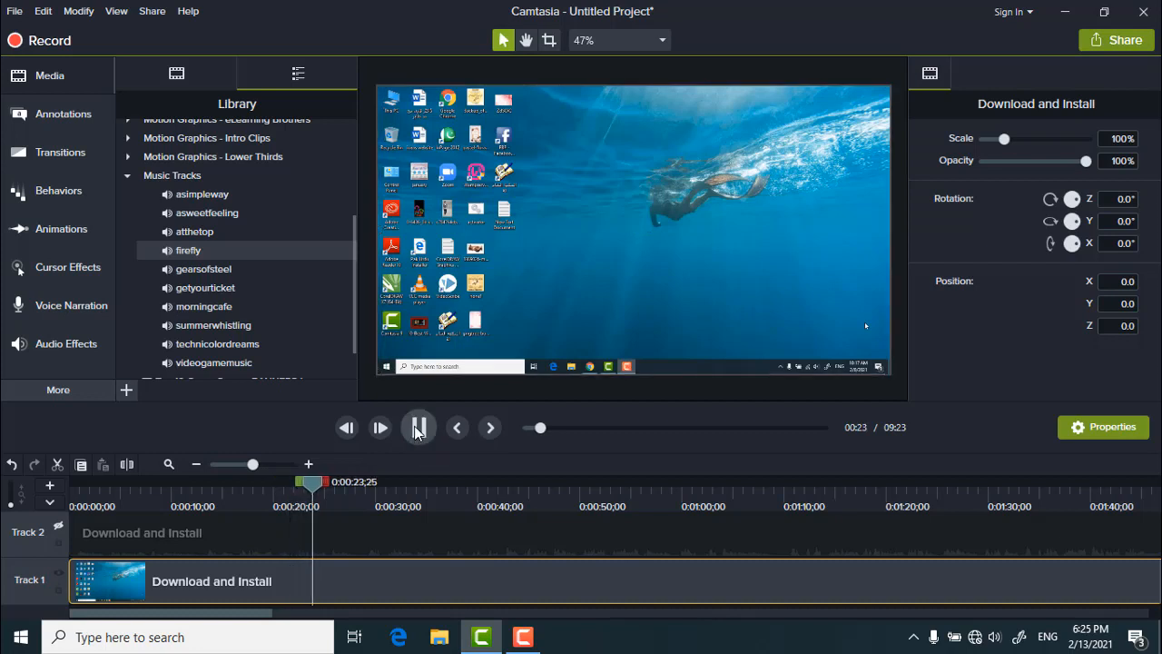
left_click(416, 432)
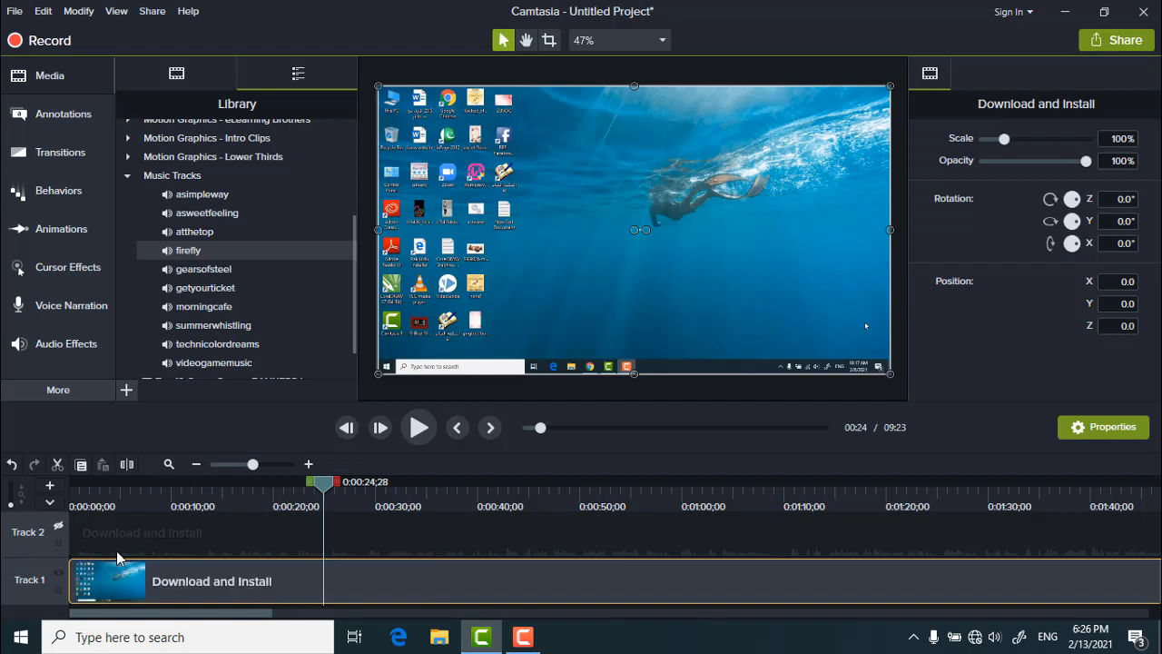
Step: Delete the firefly music clip from Track 3
scroll(66, 551, "up", 1)
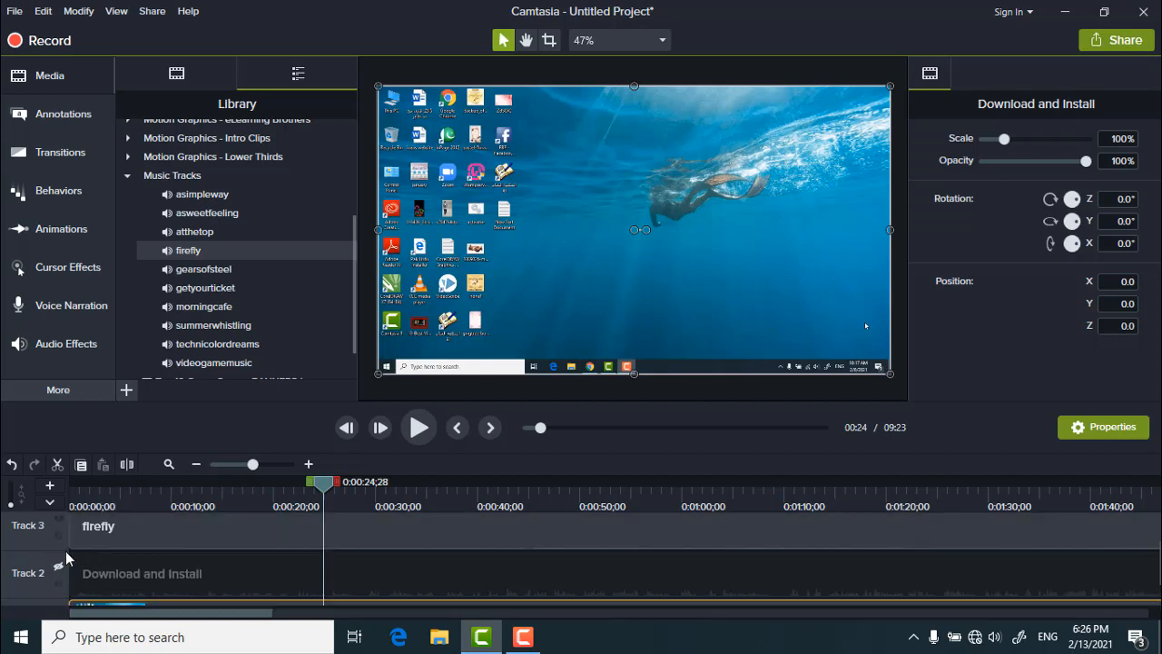
left_click(201, 525)
right_click(200, 525)
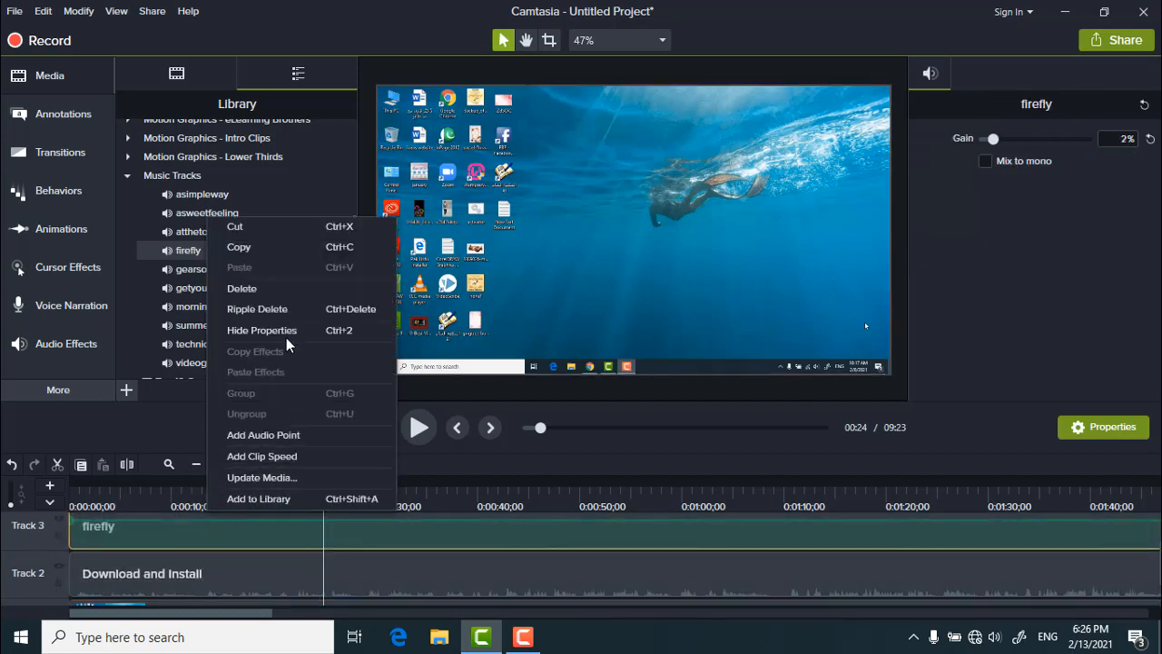
left_click(242, 289)
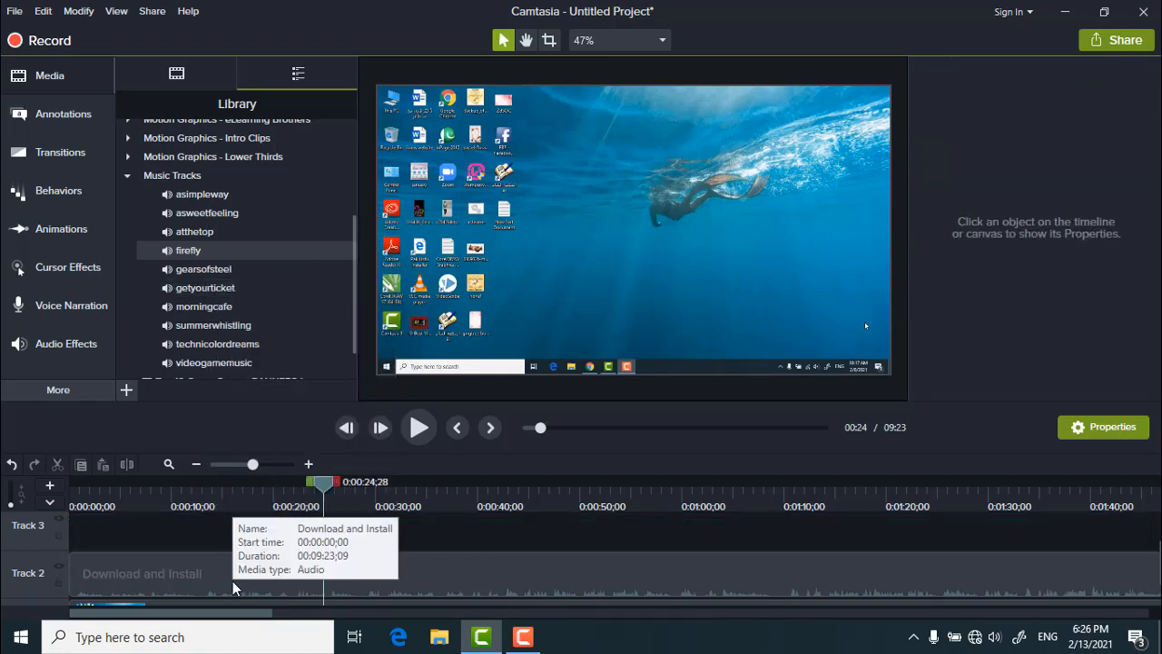
left_click(205, 577)
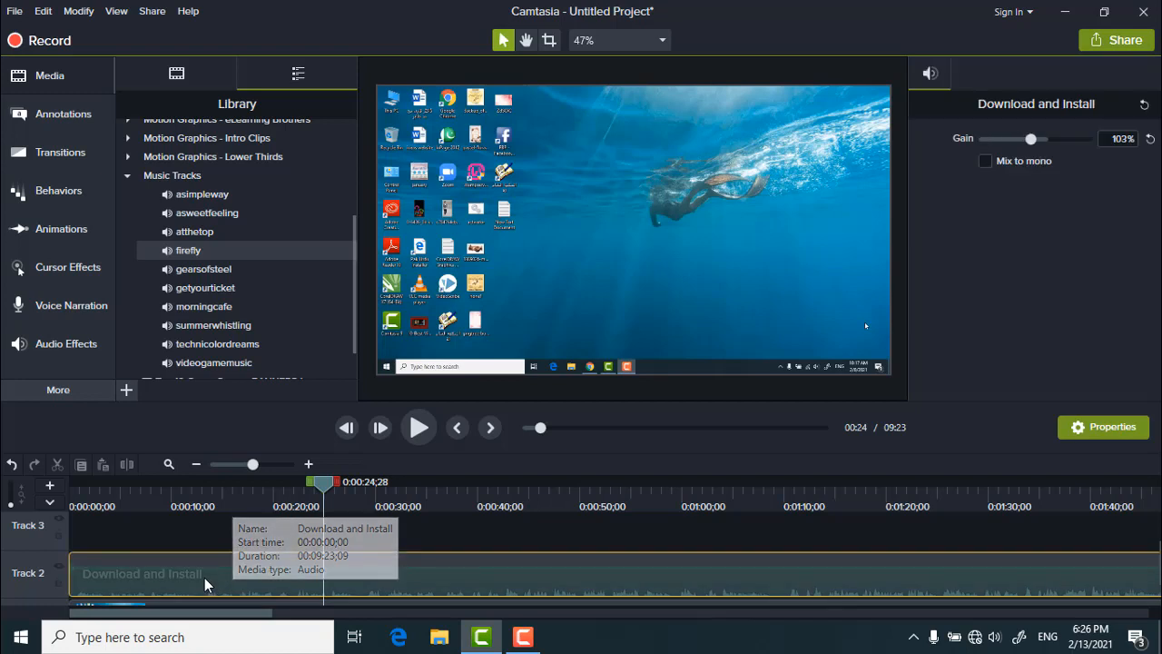
right_click(204, 577)
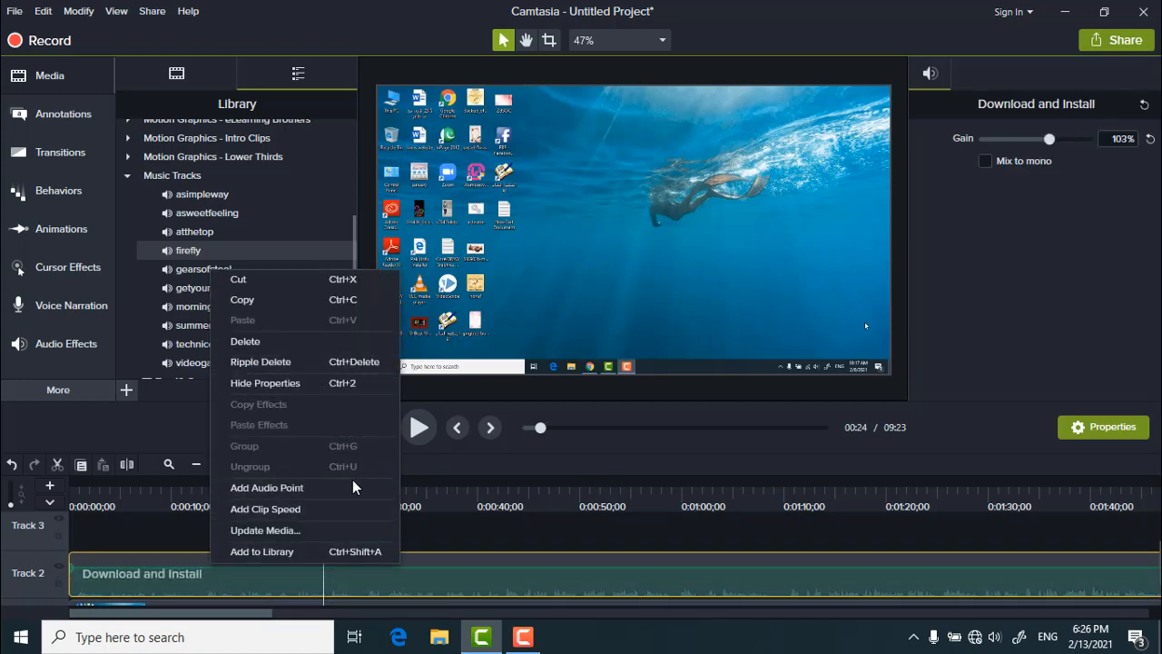
left_click(370, 607)
right_click(371, 606)
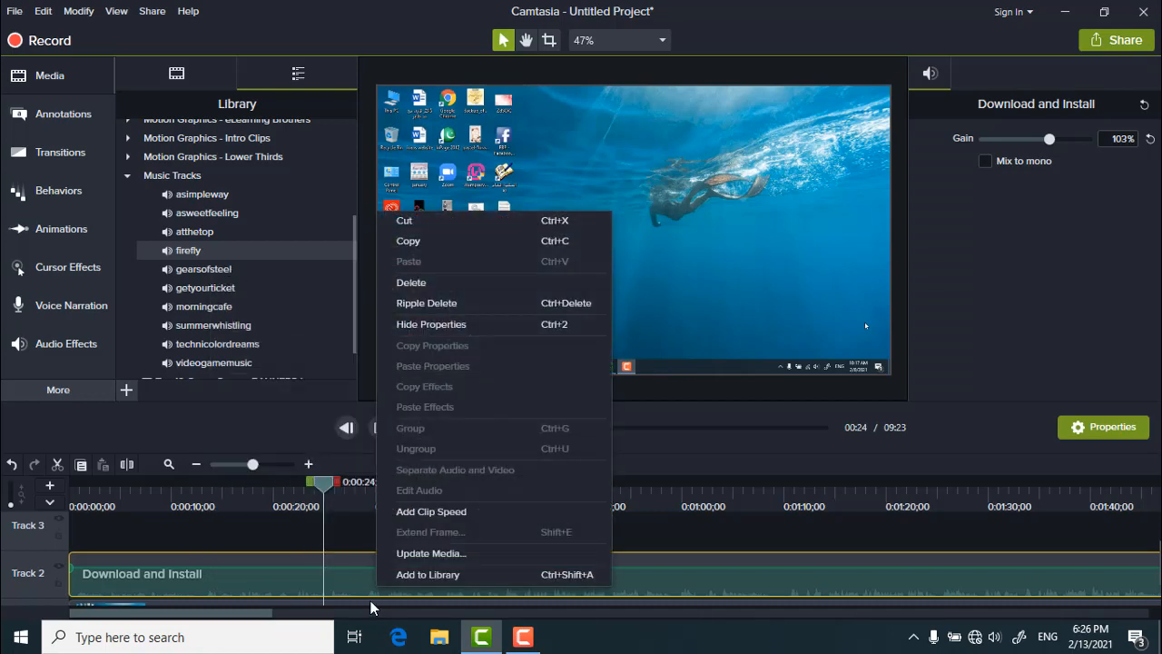
left_click(721, 515)
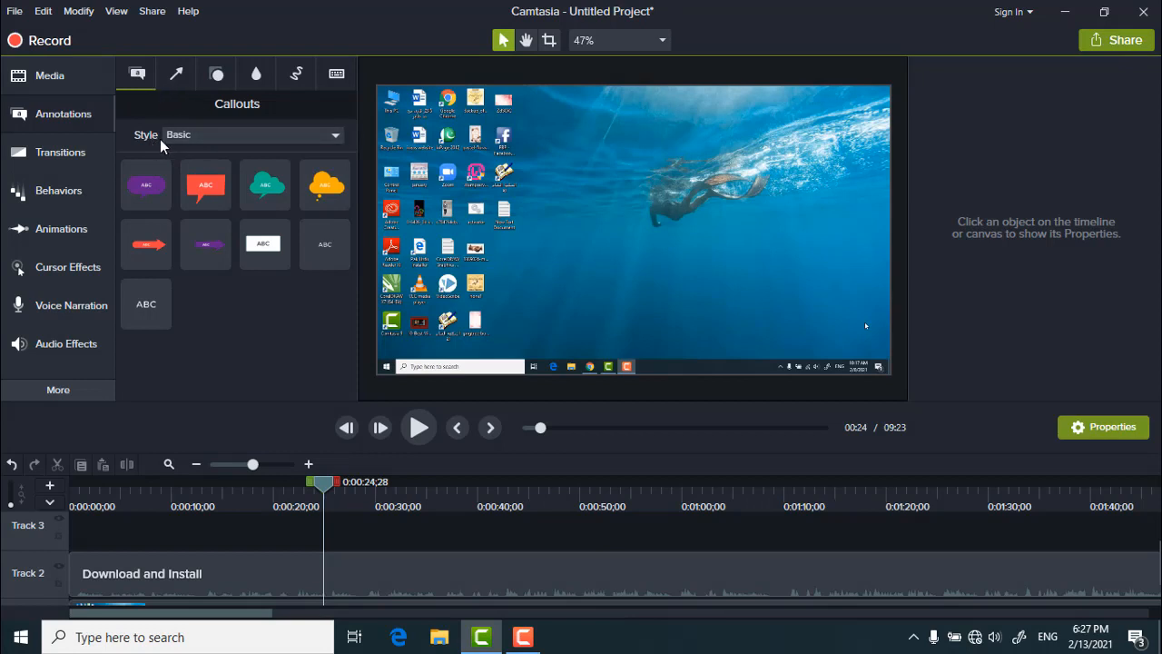
Step: Set the callout style filter to All and browse the available callout designs
left_click(336, 136)
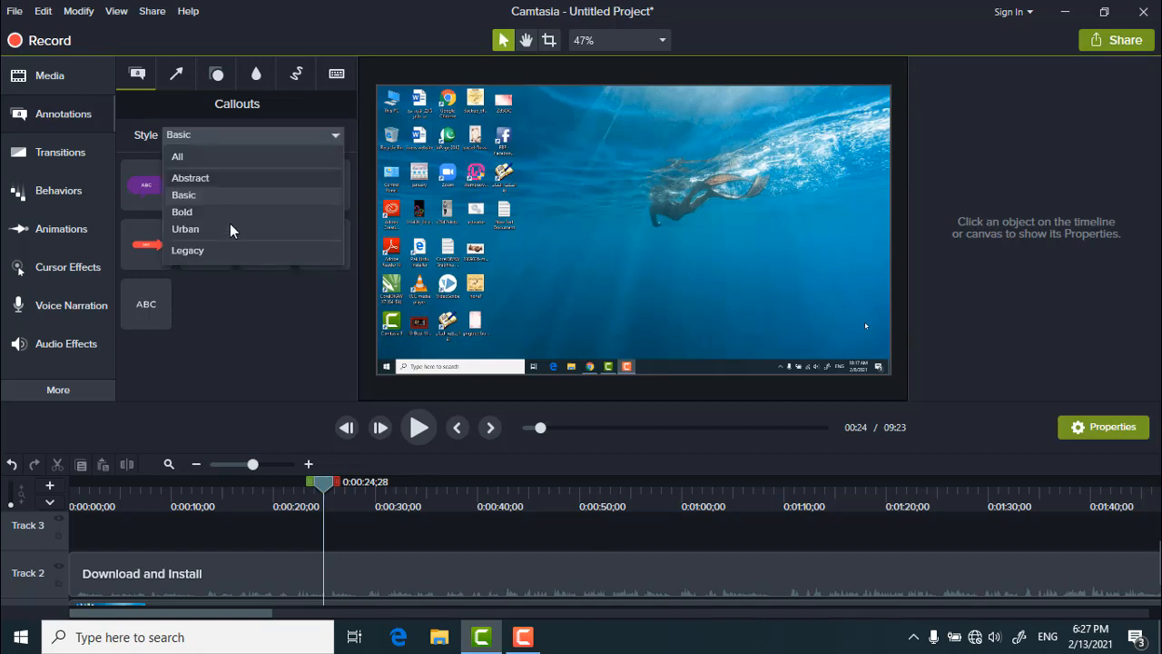
left_click(180, 155)
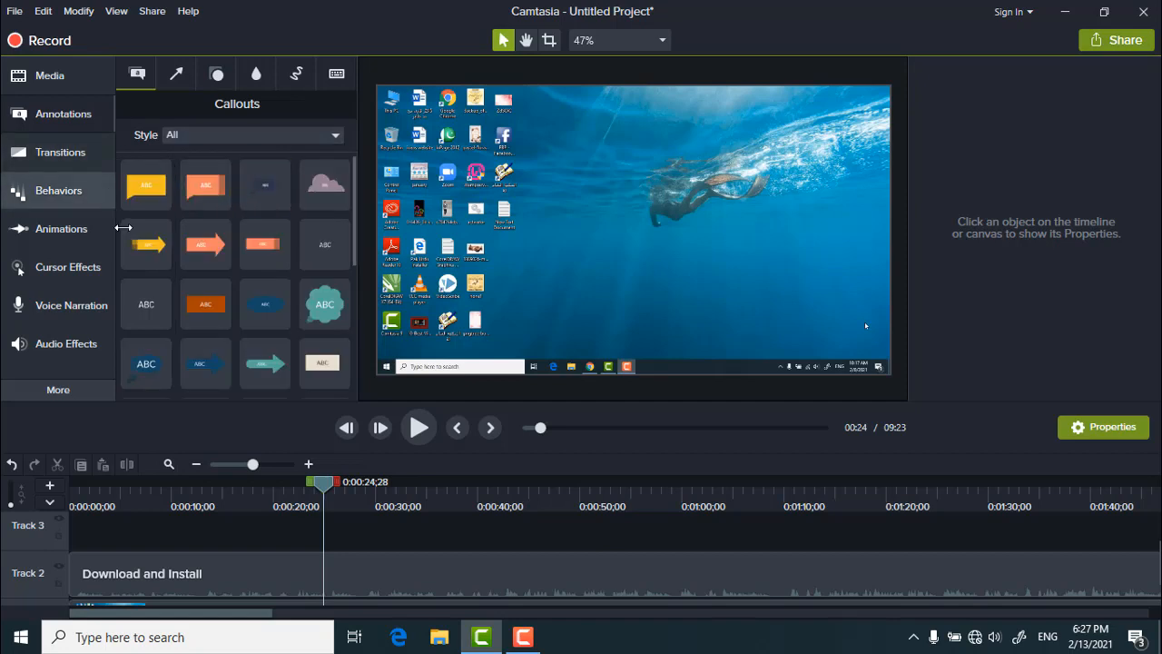
left_click(337, 136)
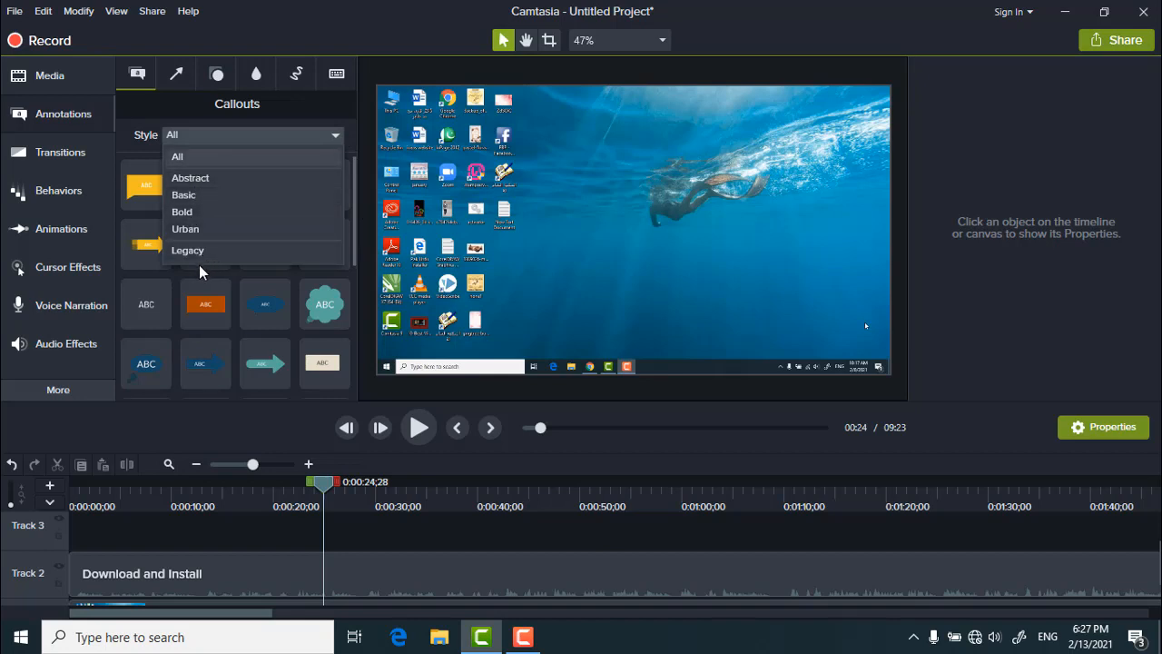
left_click(140, 108)
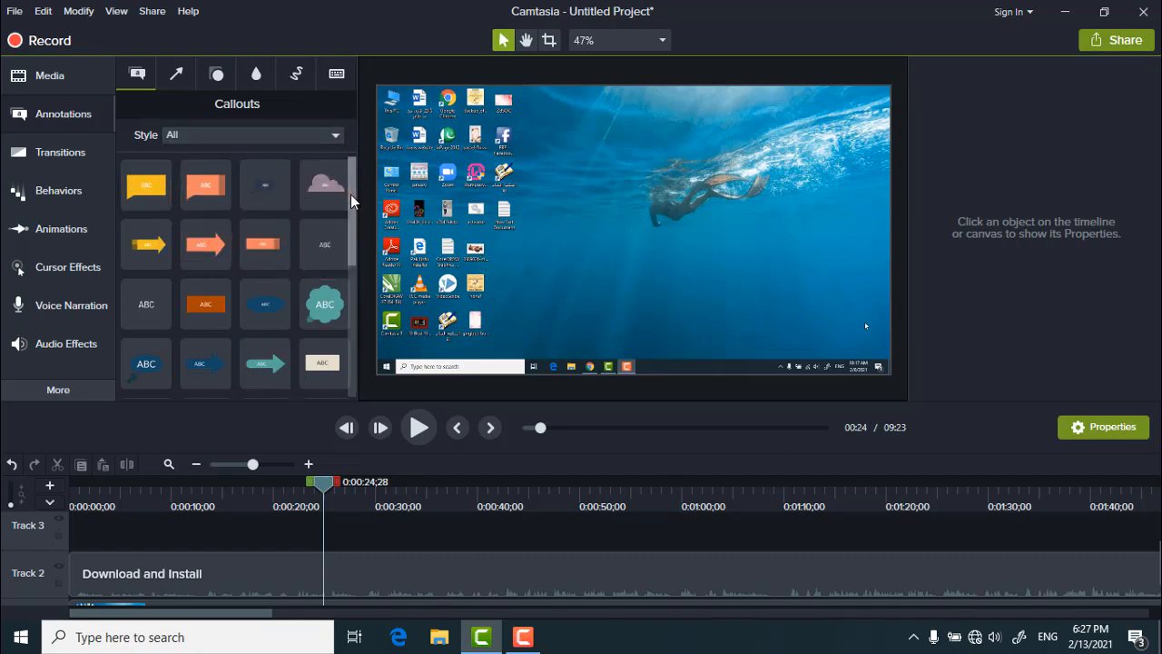
mouse_move(352, 194)
left_mouse_down()
mouse_move(350, 348)
mouse_move(349, 176)
left_mouse_up()
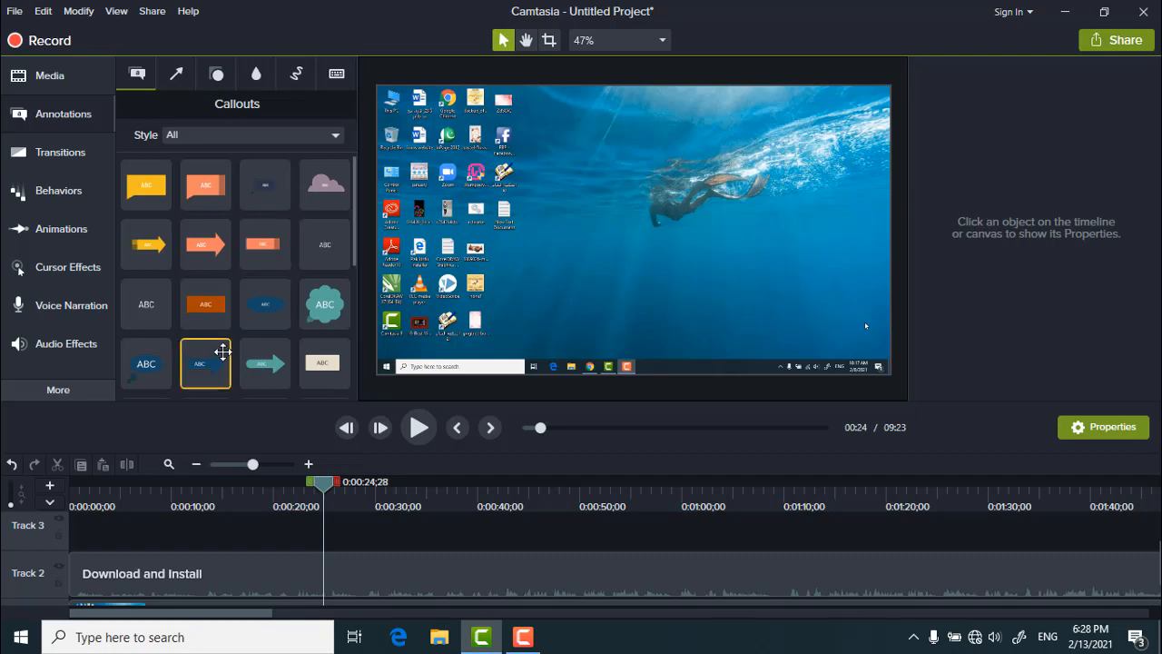
scroll(223, 351, "down", 1)
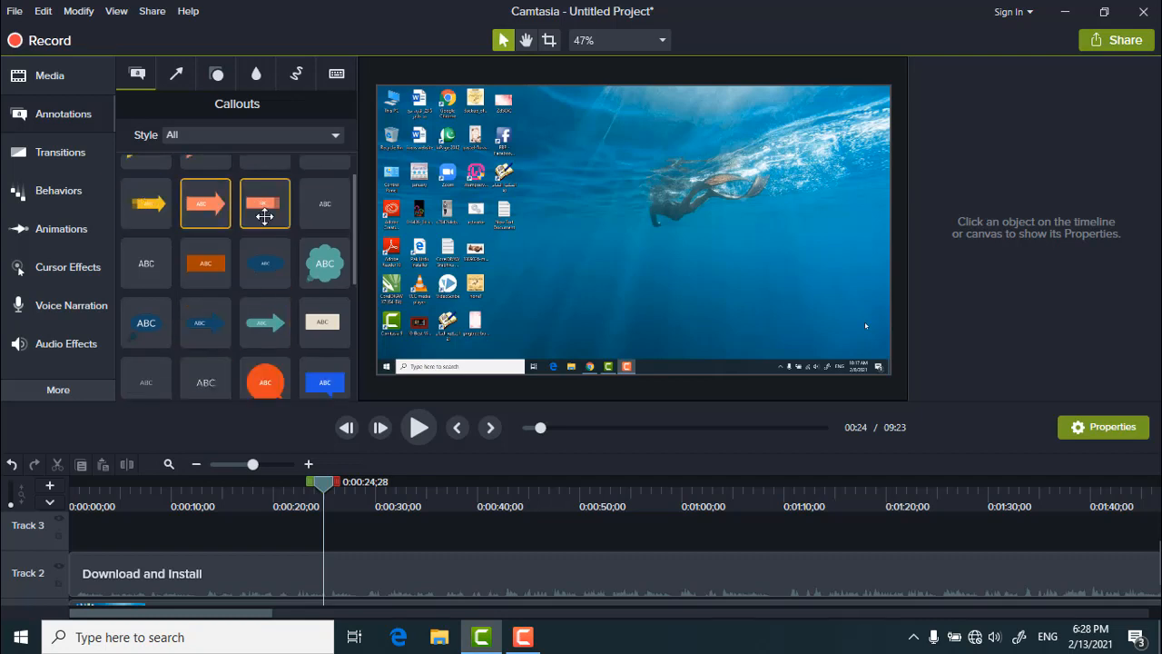
scroll(227, 250, "down", 1)
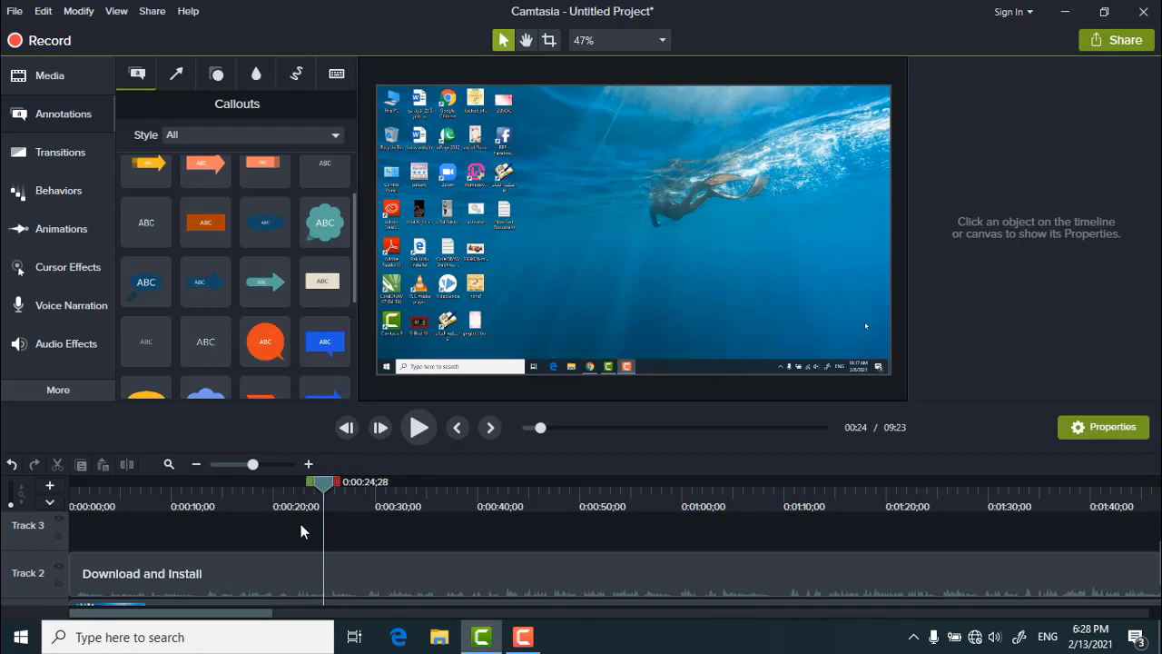
Step: Play briefly from the start of the timeline and add the teal thought bubble callout to Track 3 at about one second
left_click_drag(321, 484, 71, 516)
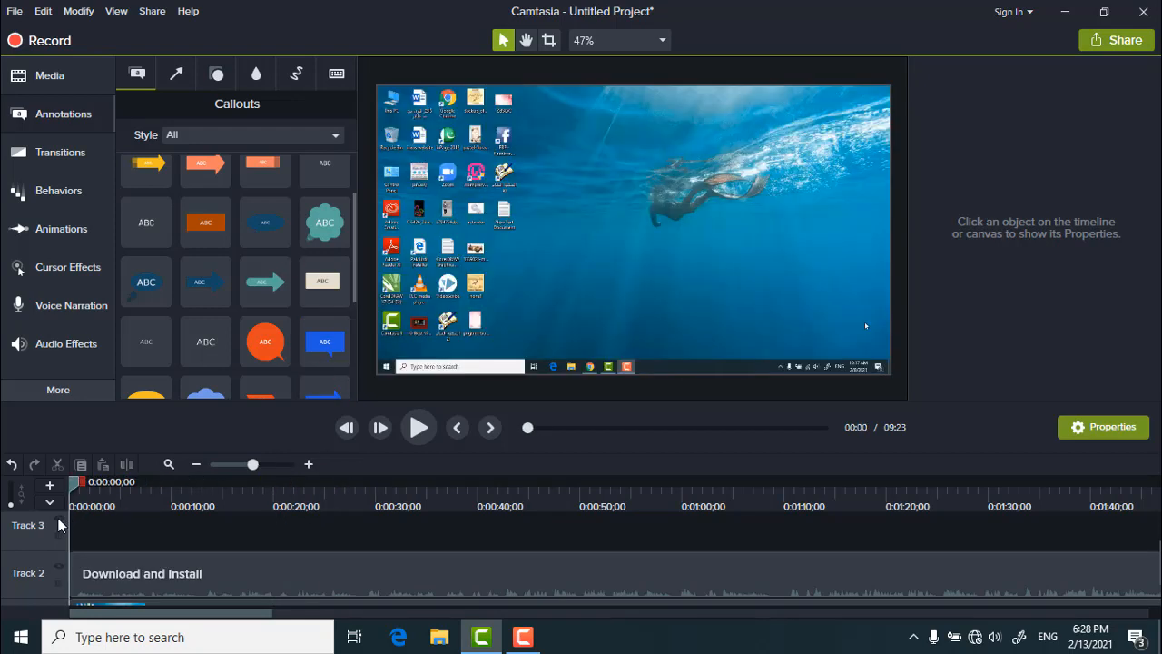
left_click(414, 437)
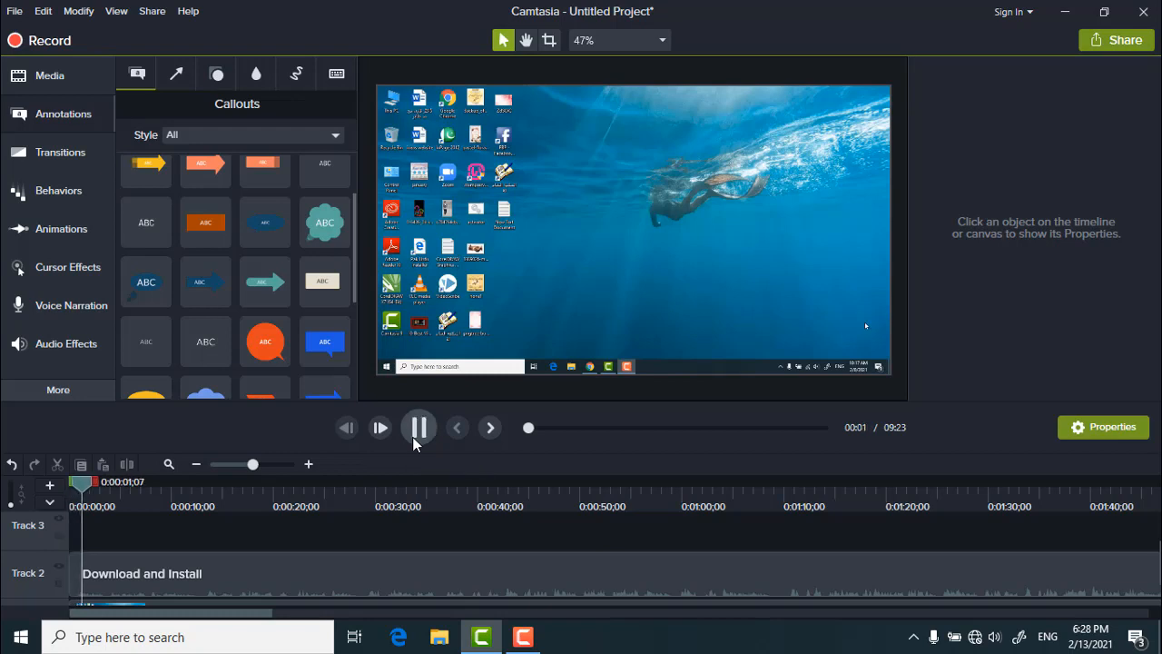
left_click(413, 437)
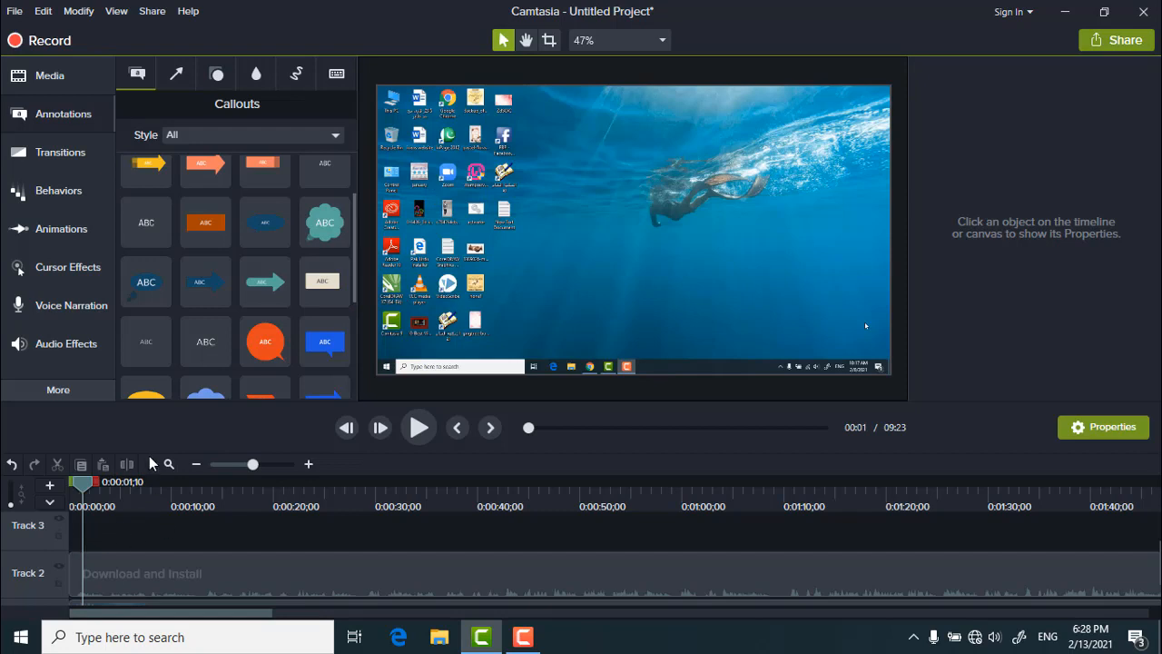
left_click_drag(327, 219, 80, 539)
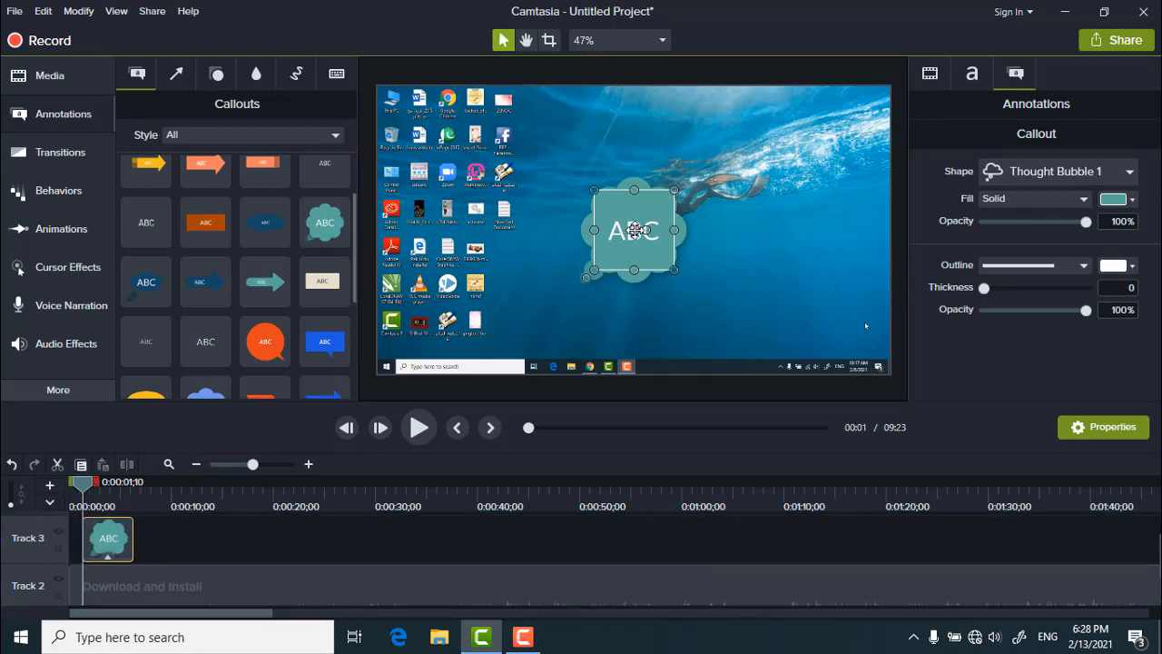
Step: Move the callout beside the desktop icons near the canvas top, shrink it, and point its tail at the text document icon
left_click_drag(634, 223, 578, 126)
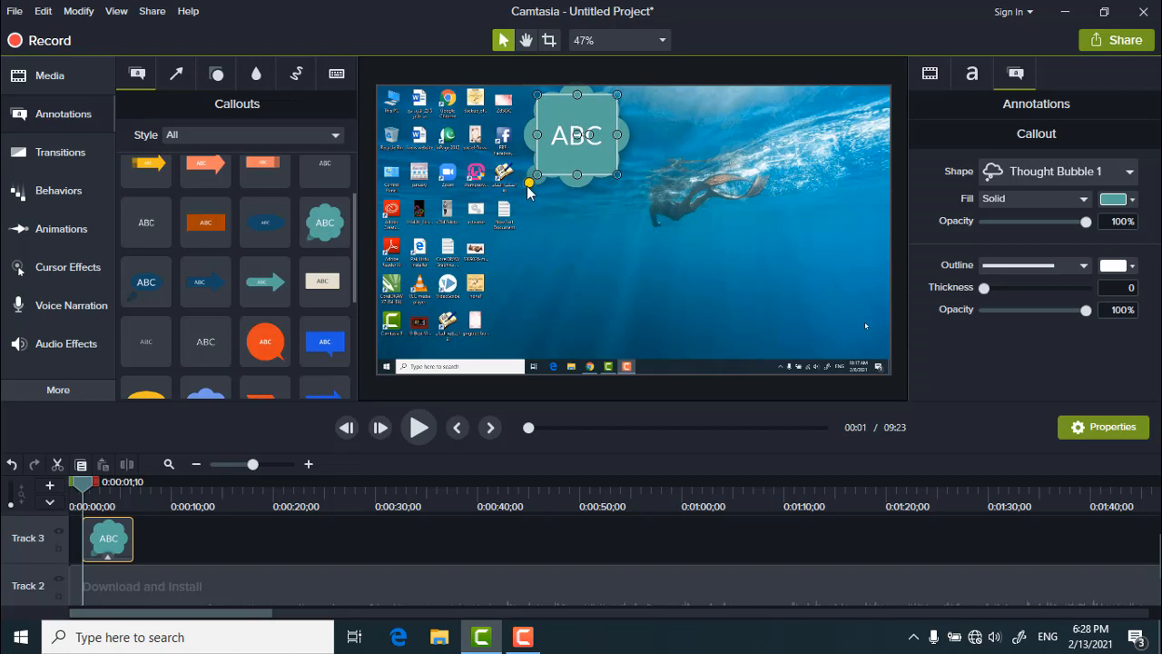
left_click_drag(530, 189, 501, 213)
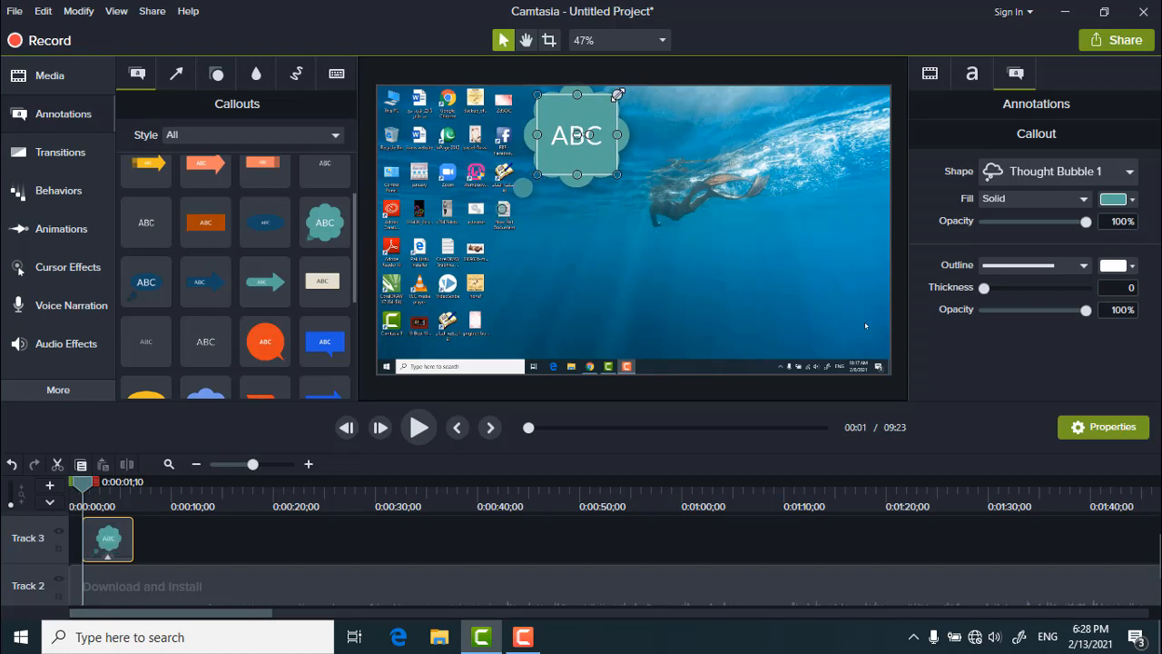
left_click_drag(618, 95, 589, 112)
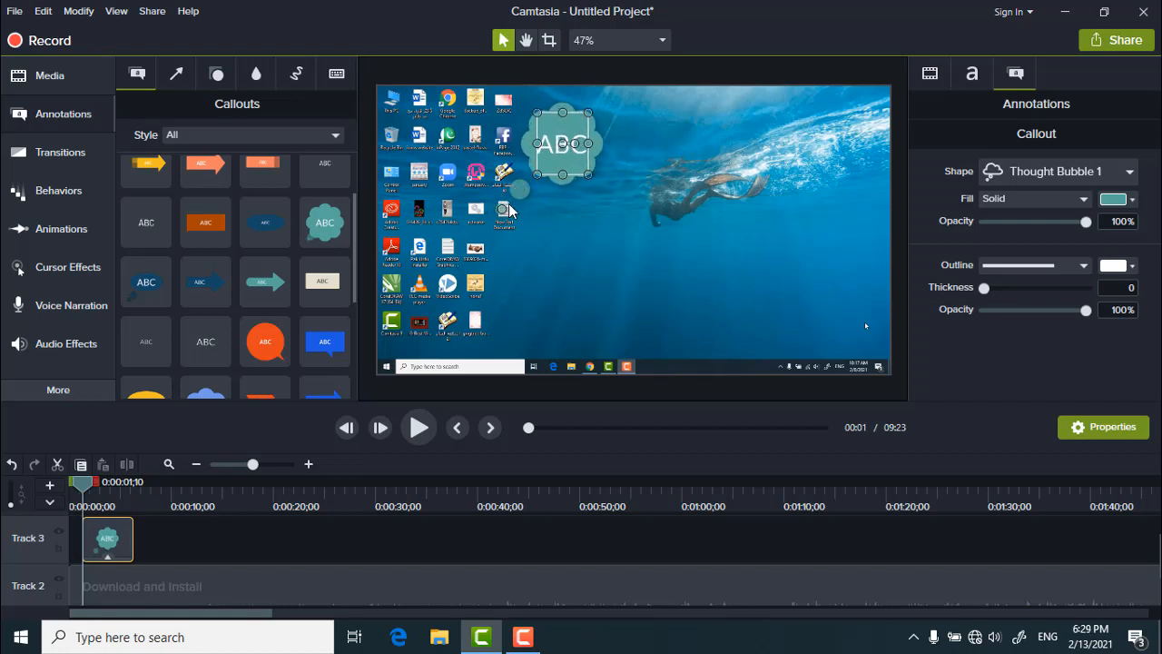
left_click_drag(501, 210, 510, 208)
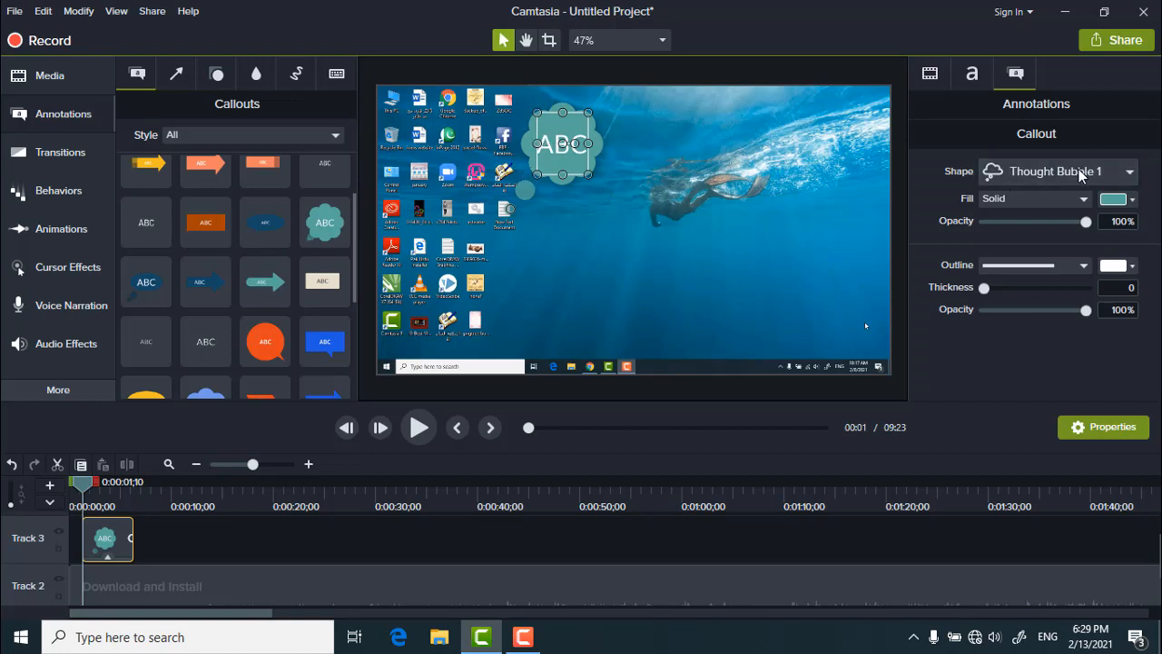
Step: Review the callout's visual, text and annotation properties, including its fill types, and choose the Thought Bubble 1 shape
left_click(930, 74)
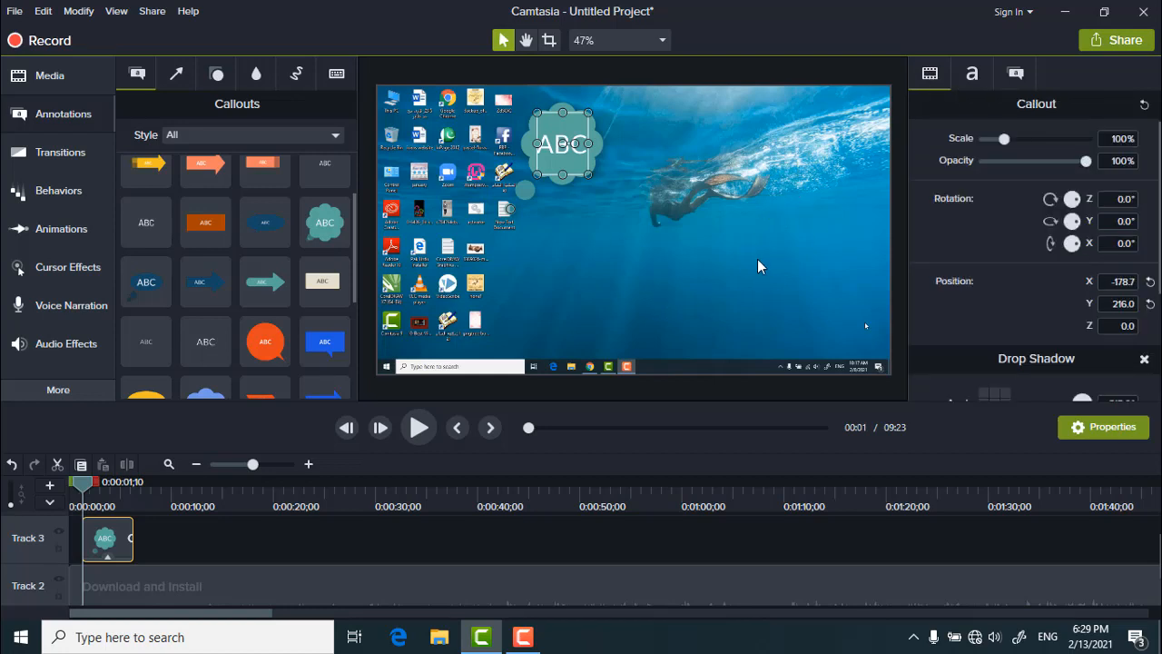
left_click(972, 74)
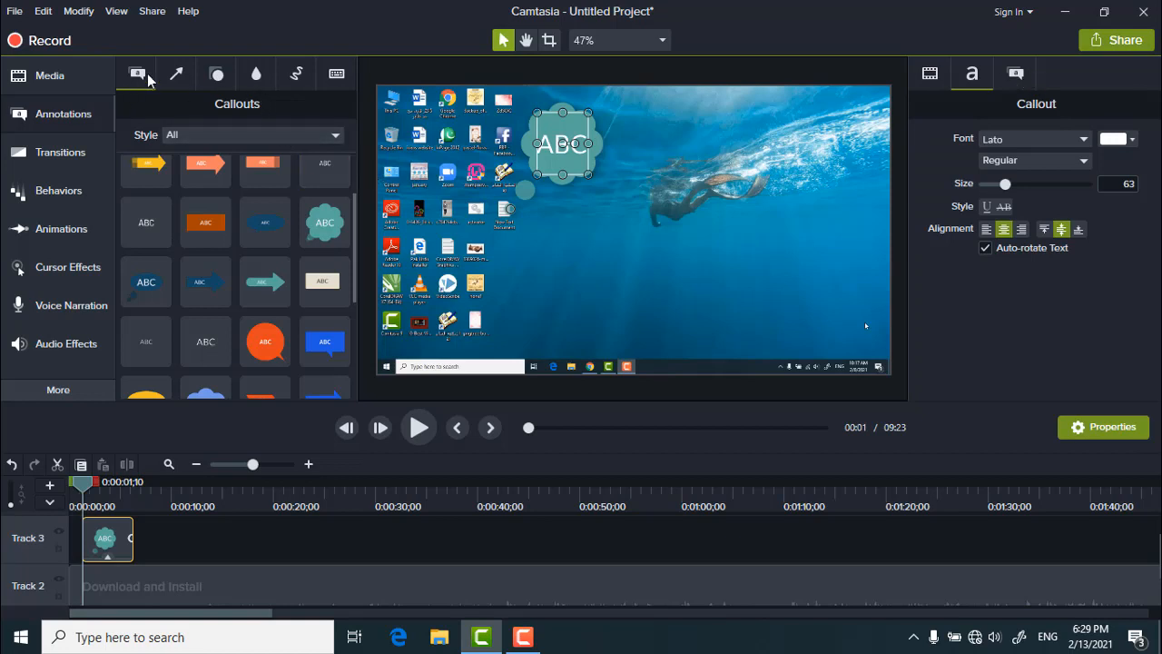
left_click(1010, 75)
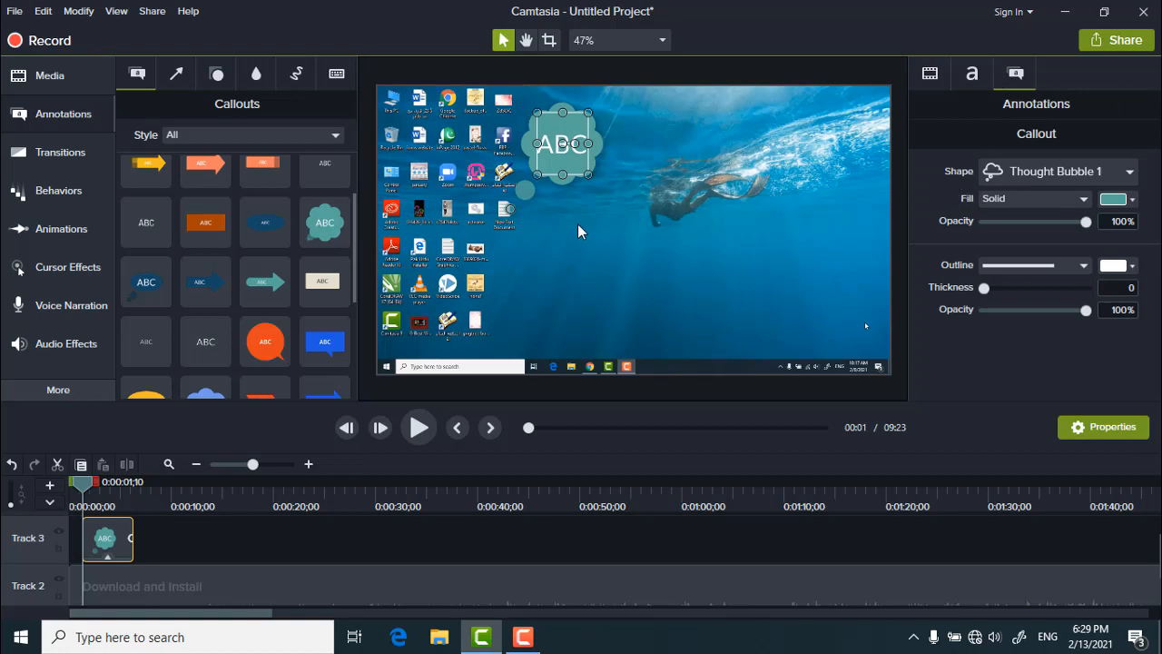
left_click(1126, 172)
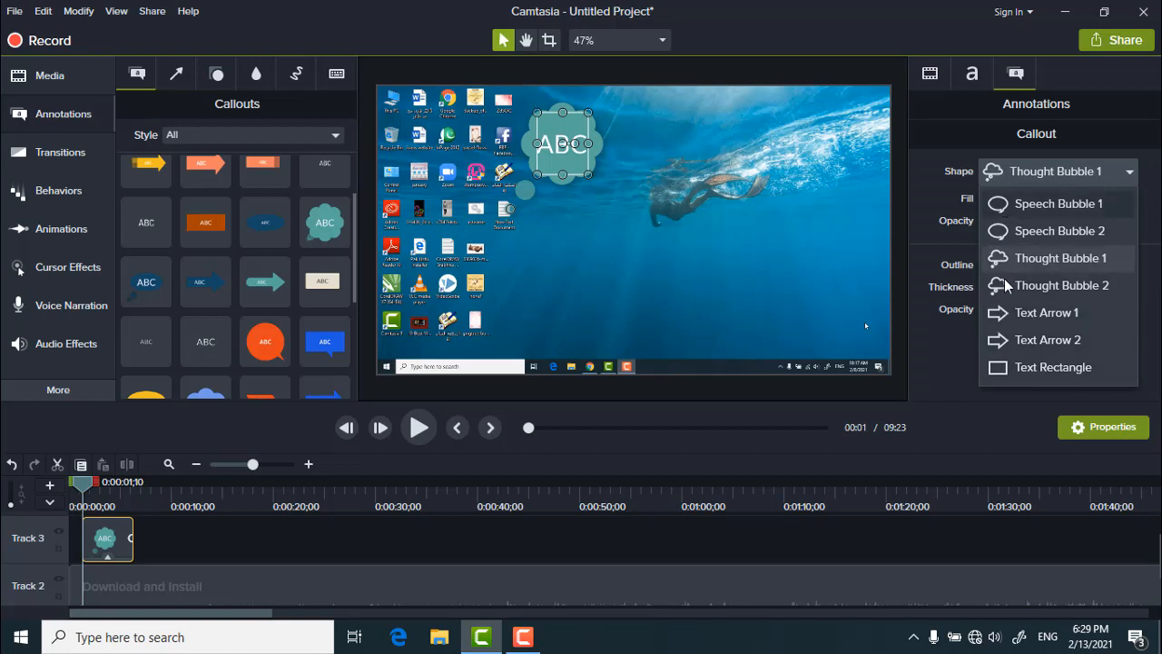
left_click(1074, 258)
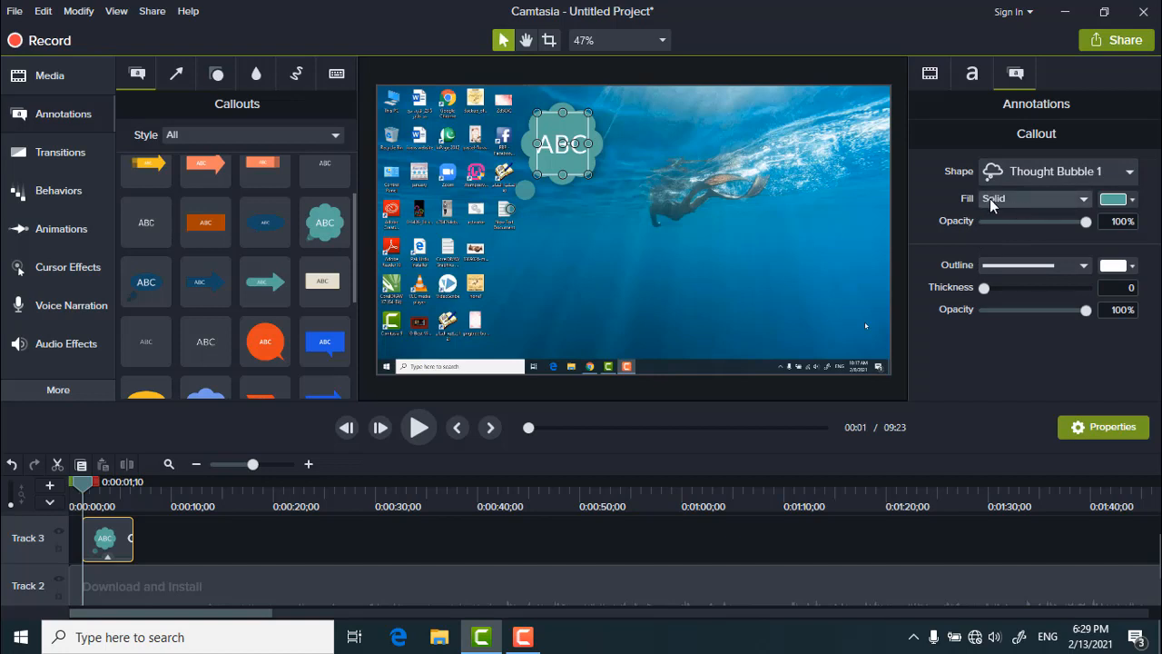
left_click(1083, 199)
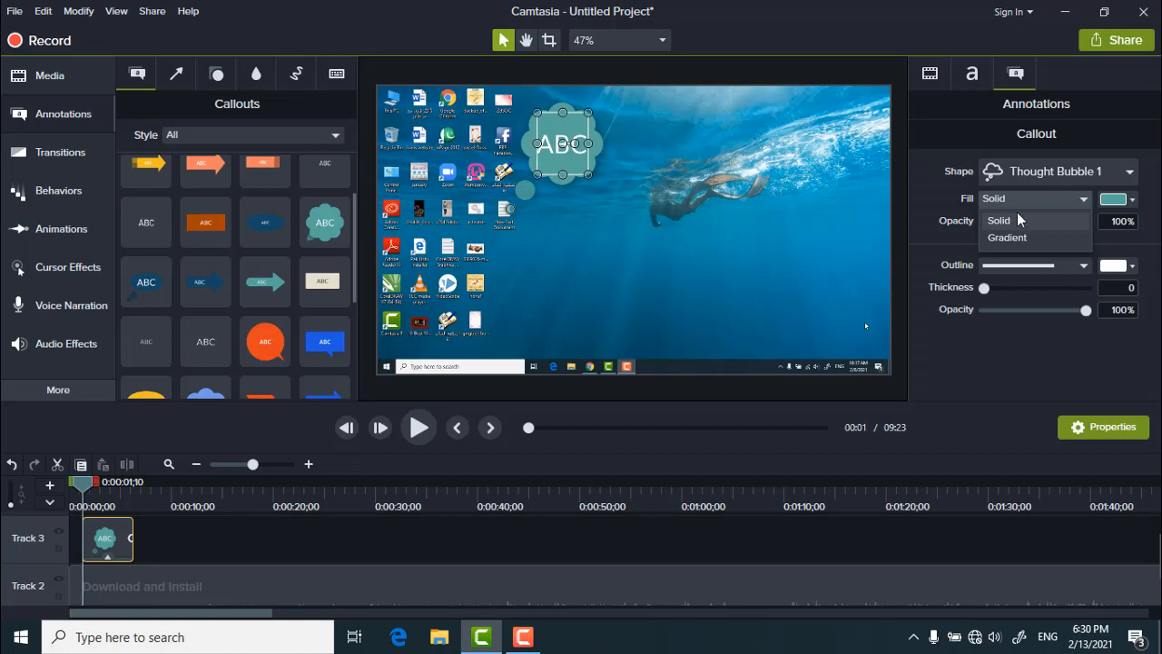
left_click(1079, 197)
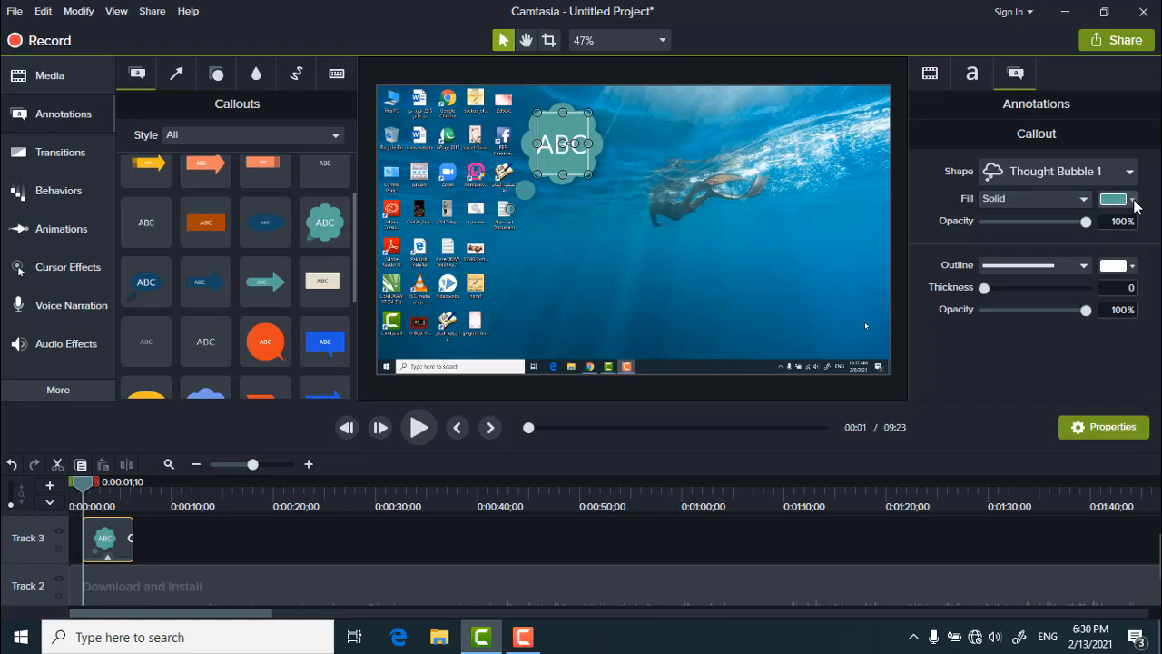
Step: Change the callout's solid fill colour to dark purple, #6D197A
left_click(1134, 200)
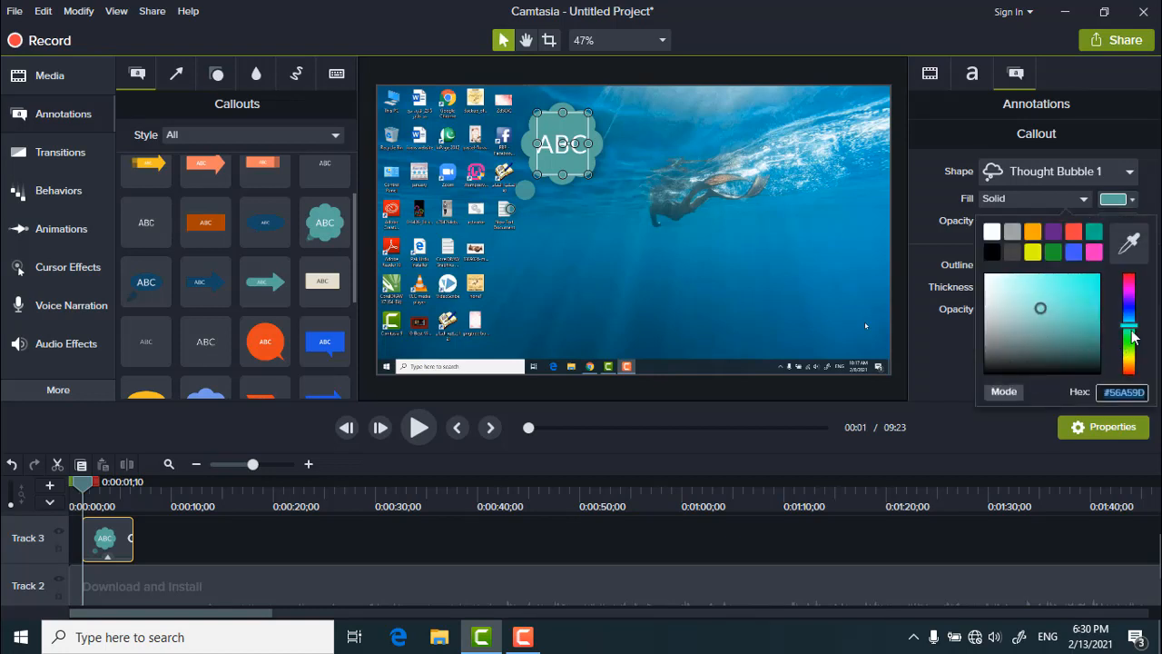
left_click(1134, 307)
mouse_move(1135, 305)
left_mouse_down()
mouse_move(1133, 281)
mouse_move(1132, 327)
mouse_move(1133, 298)
left_mouse_up()
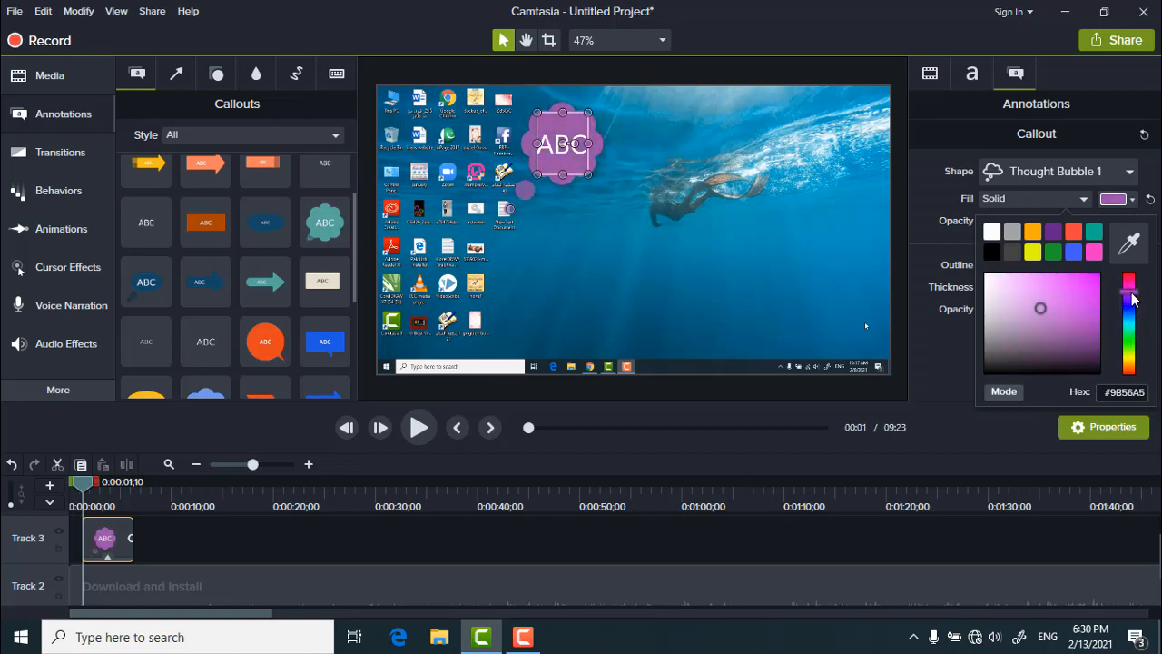
left_click_drag(1038, 305, 1095, 289)
left_click(1078, 325)
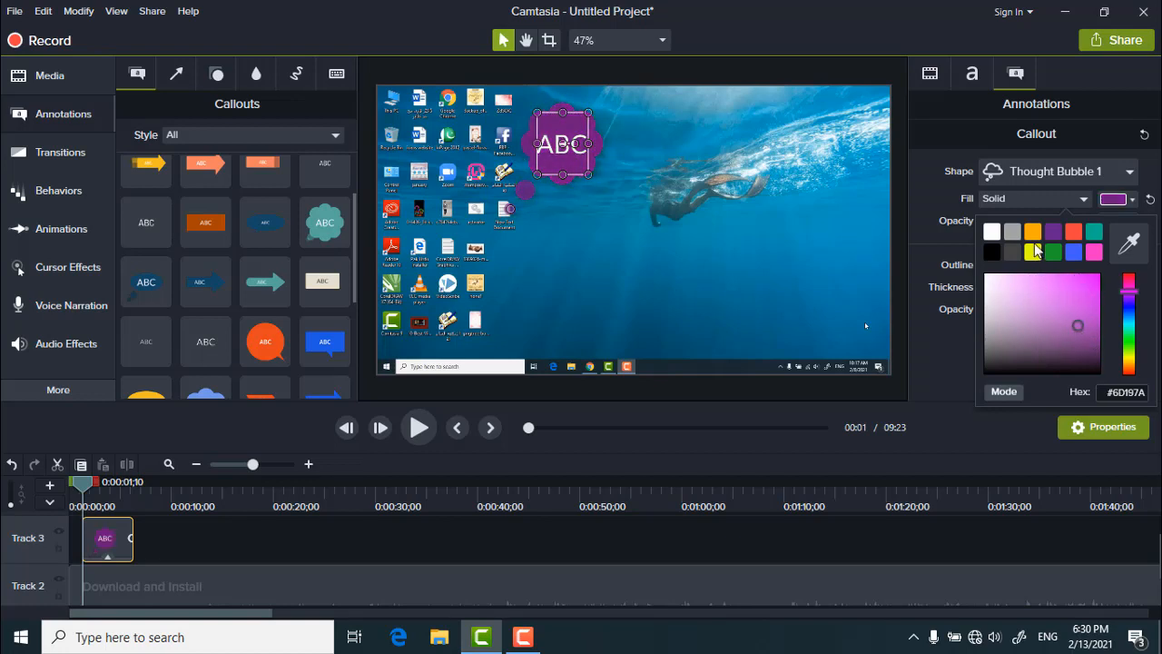
Step: Set the callout's fill colour to the yellow swatch and its fill type to Gradient
left_click(1034, 254)
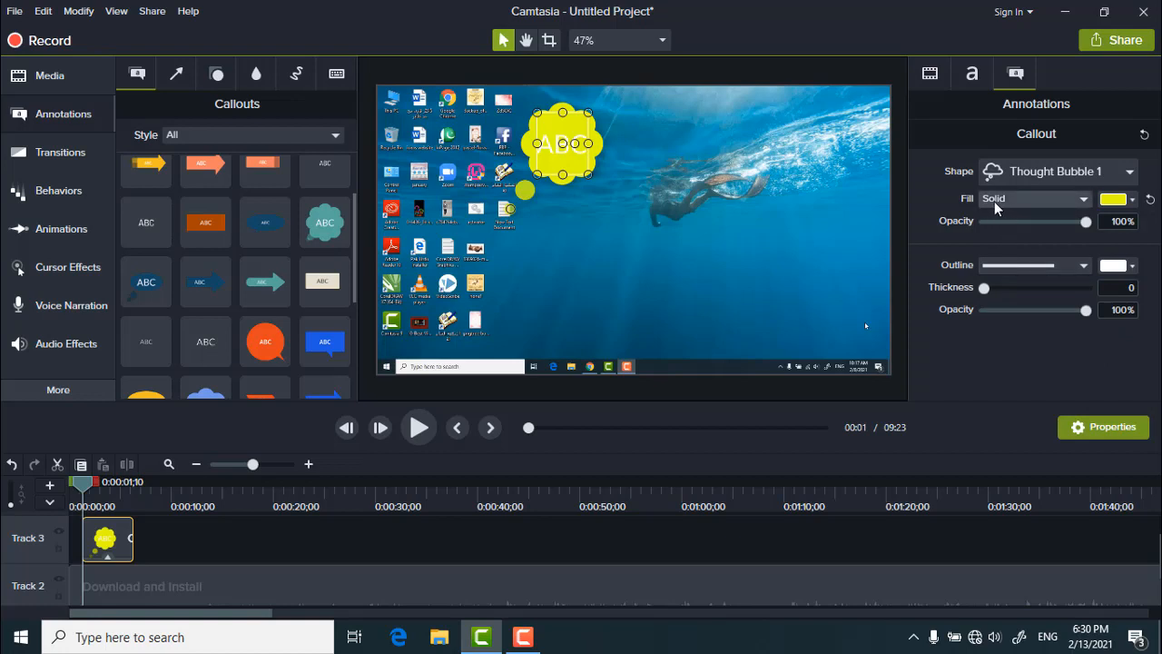
left_click(1084, 198)
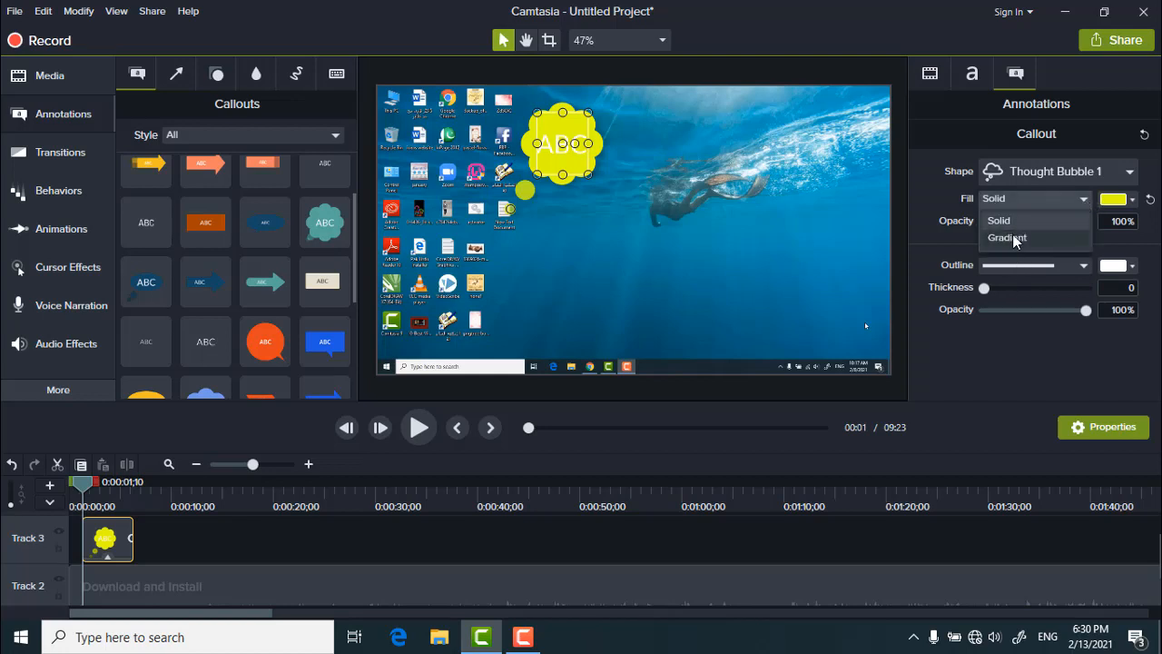
left_click(1013, 234)
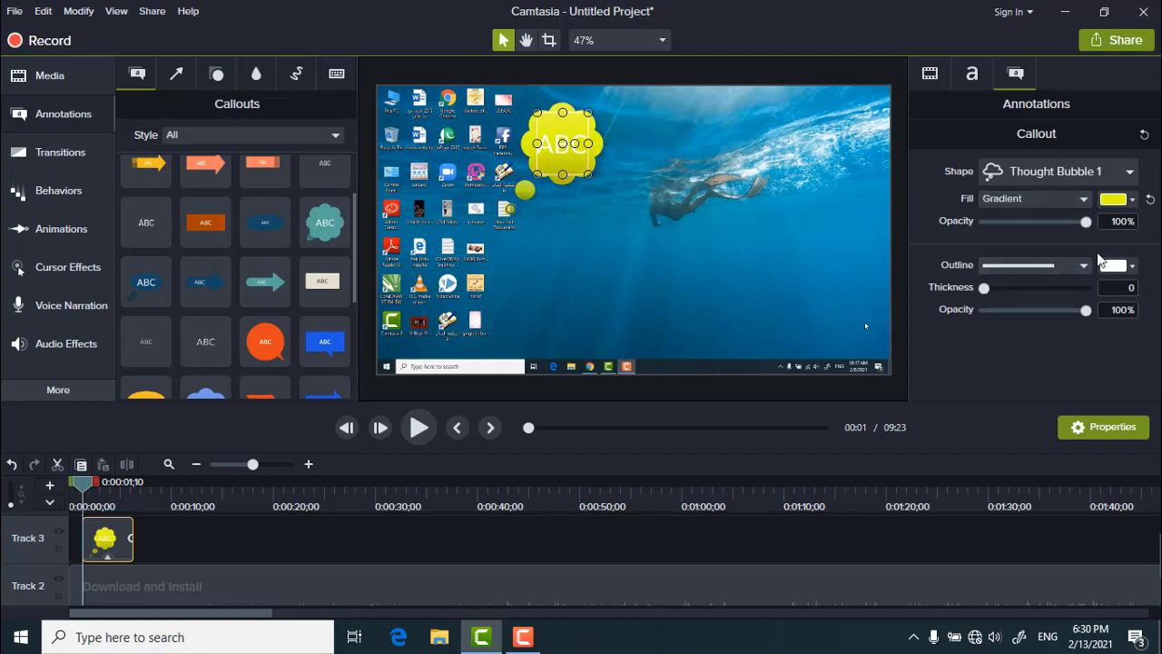
Step: Try the callout's gradient fill at 0% opacity, restore it to 100%, and scrub the timeline past the callout
left_click(1115, 199)
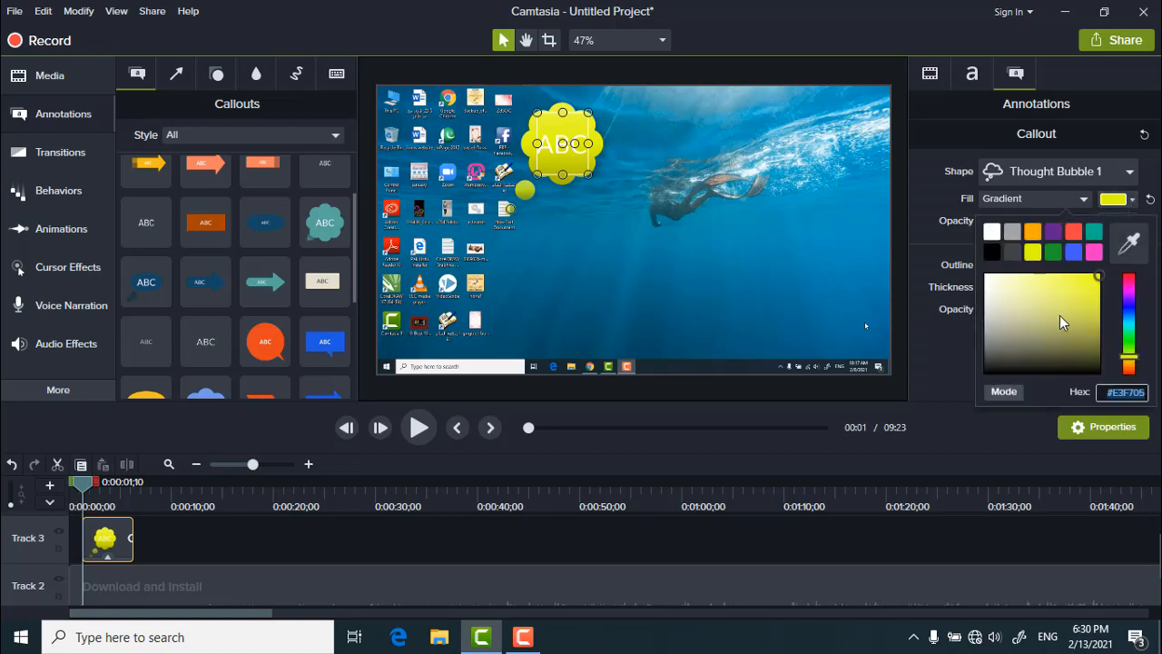
left_click(1088, 198)
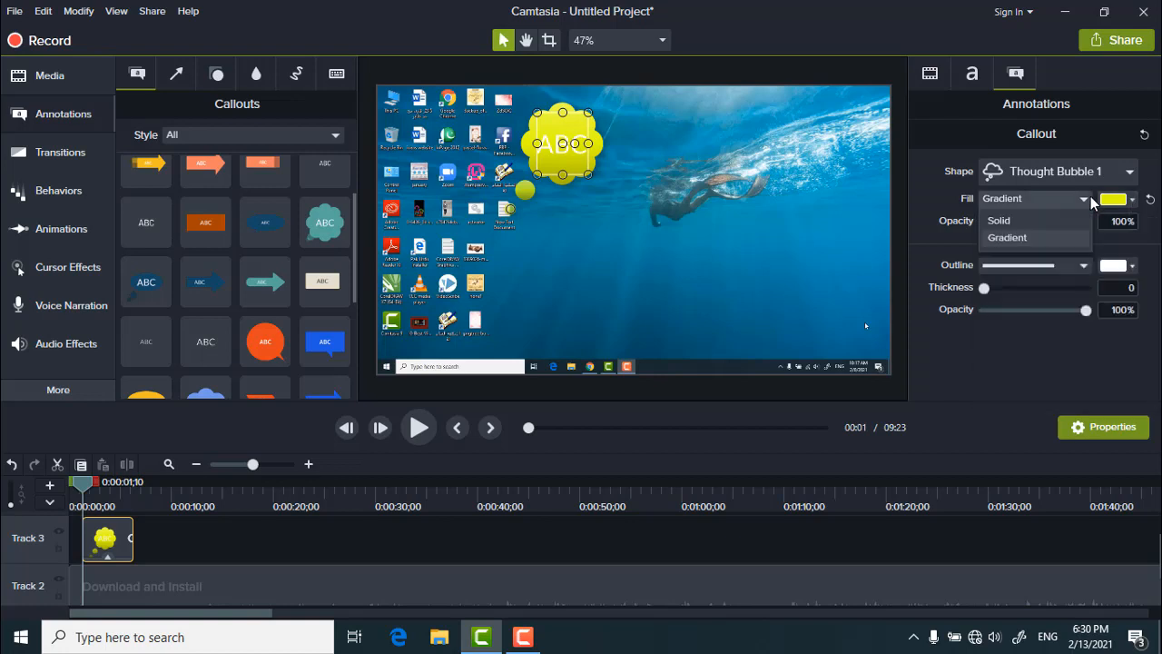
left_click(1046, 236)
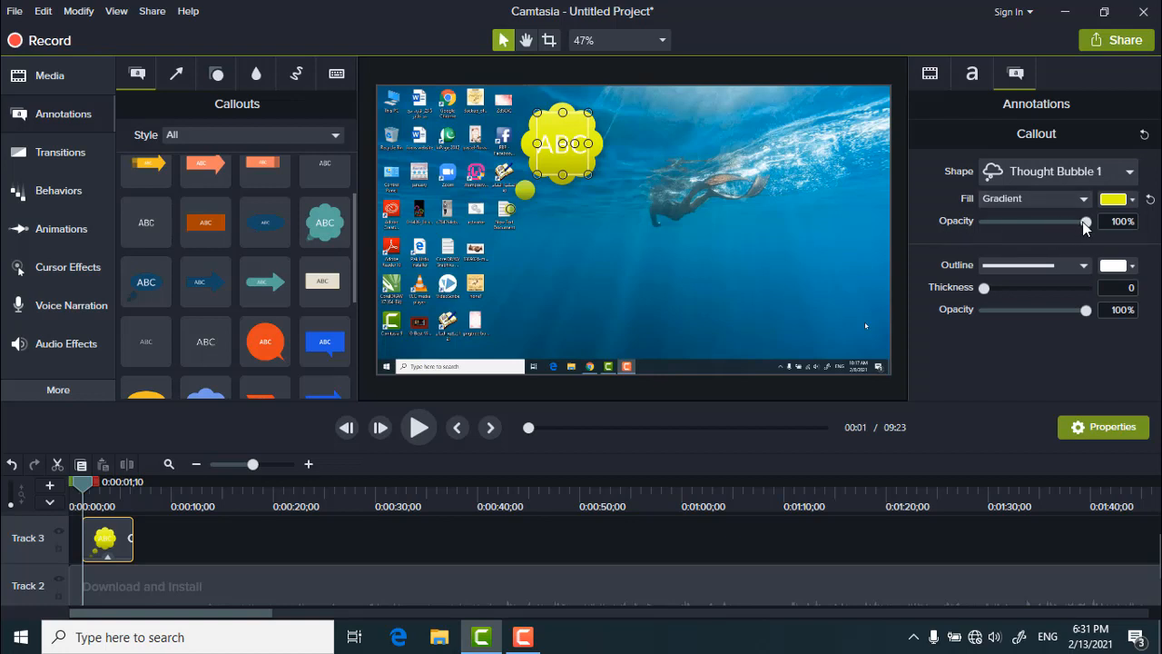
left_click_drag(1086, 224, 986, 226)
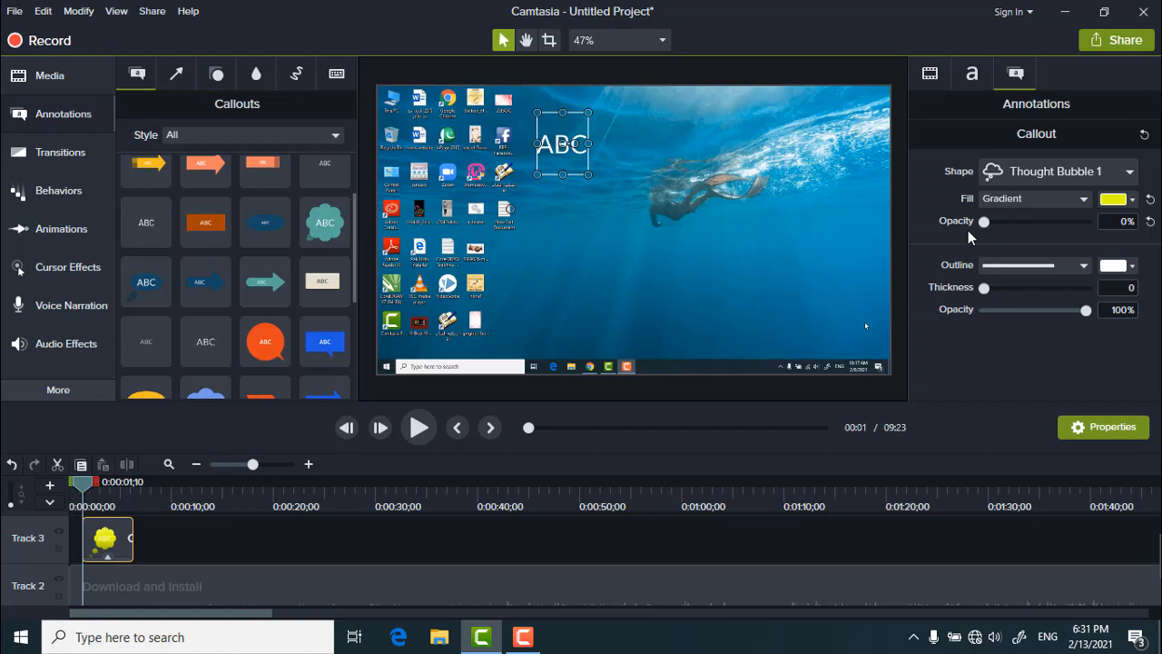
left_click_drag(971, 230, 1092, 222)
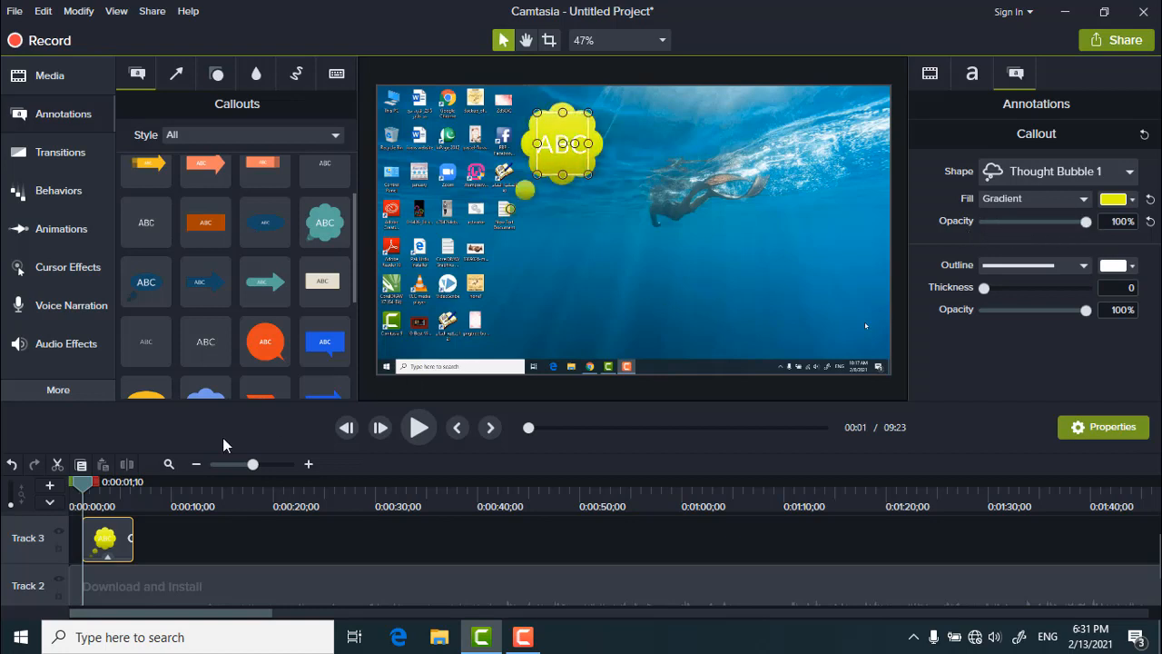
left_click_drag(91, 486, 178, 487)
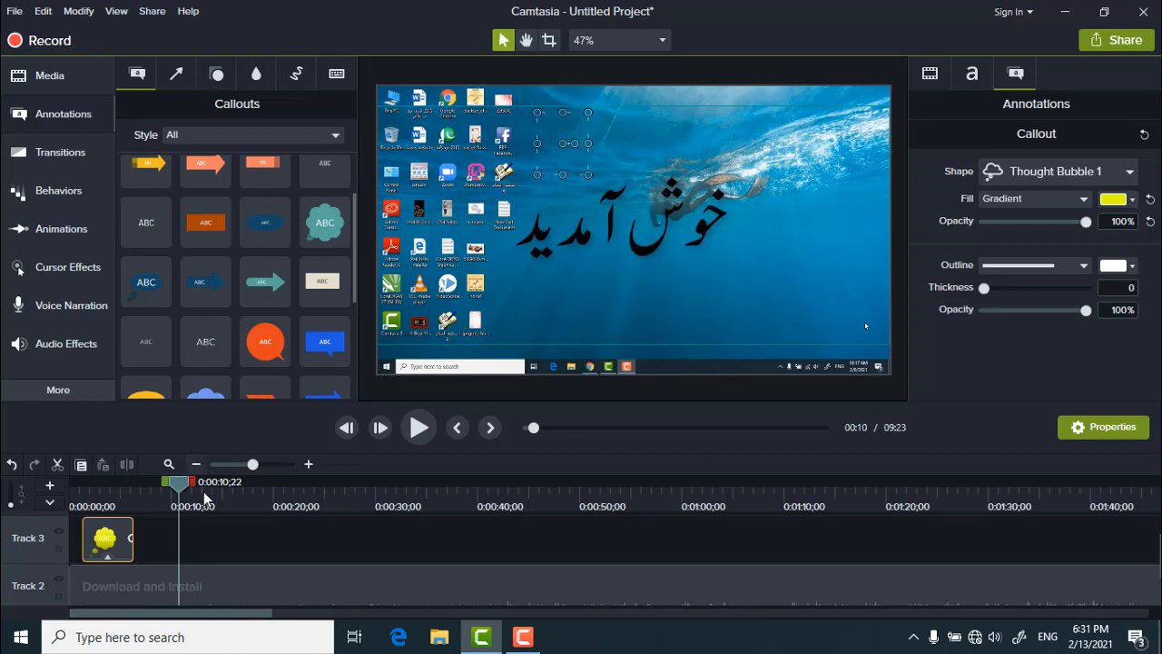
left_click_drag(186, 491, 115, 517)
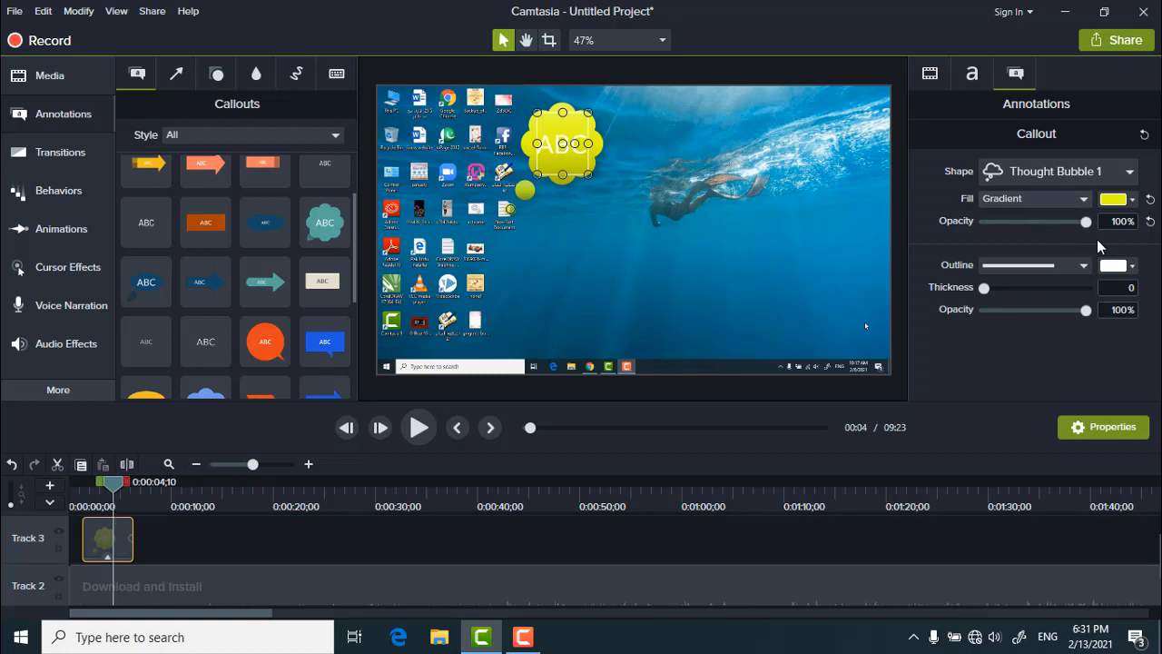
mouse_move(1086, 227)
left_mouse_down()
mouse_move(988, 225)
mouse_move(1092, 224)
left_mouse_up()
Step: Give the callout a pink outline with a thickness of 33 and 36% opacity
mouse_move(985, 289)
left_mouse_down()
mouse_move(1047, 286)
mouse_move(972, 290)
left_mouse_up()
left_click(1133, 266)
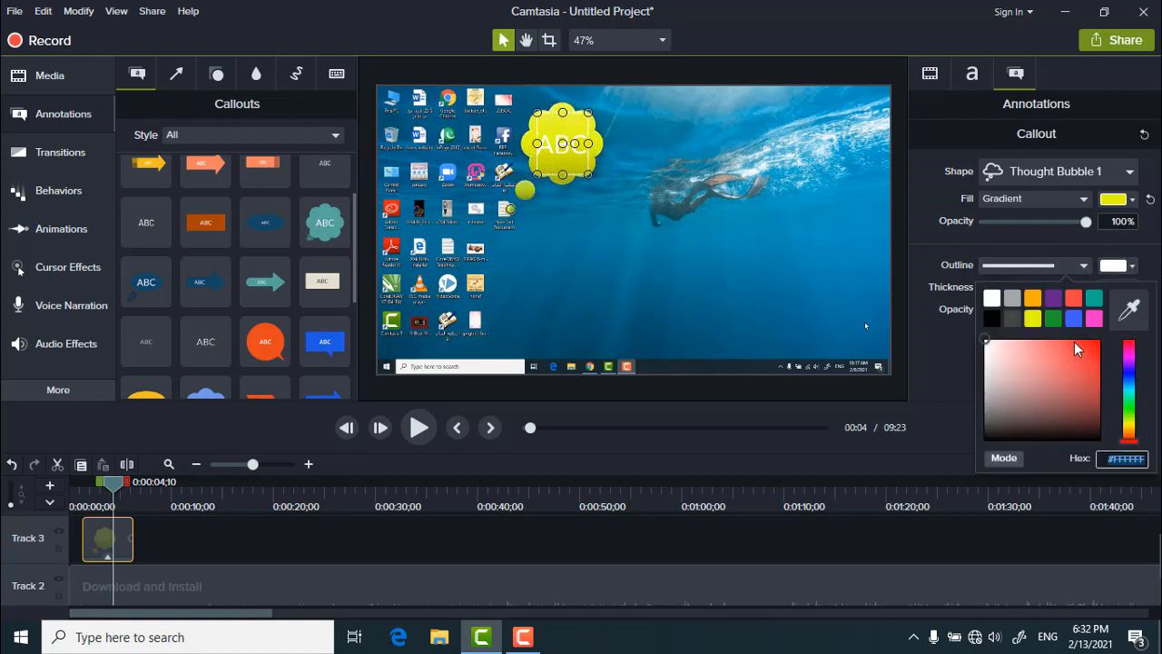
left_click(1099, 320)
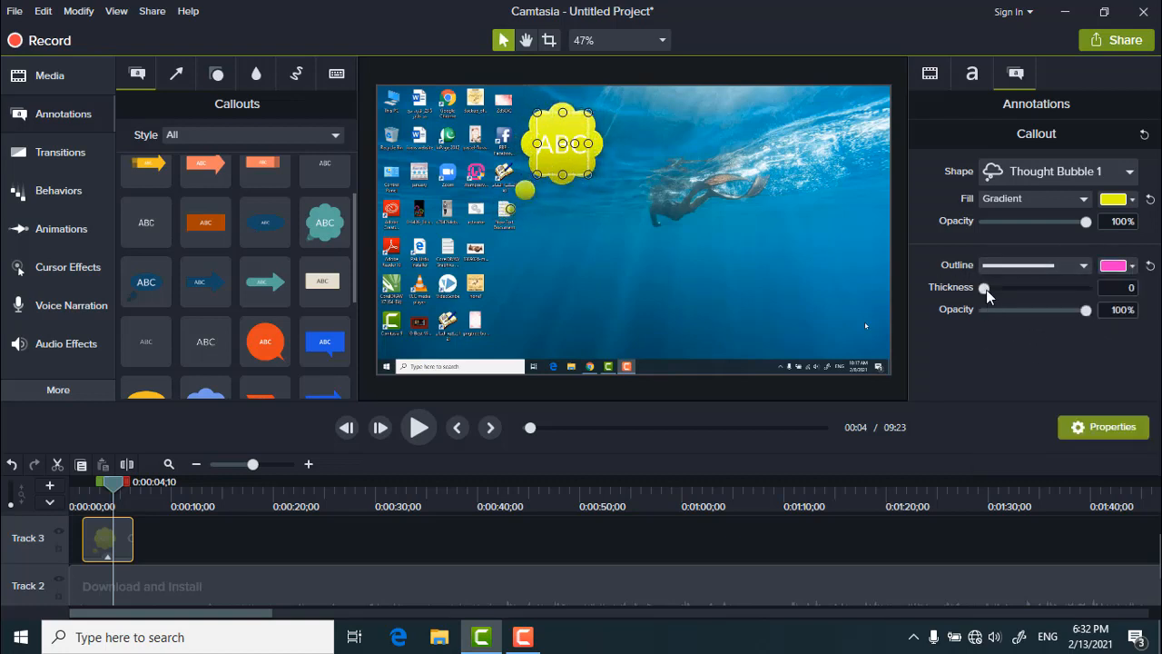
left_click_drag(986, 290, 993, 289)
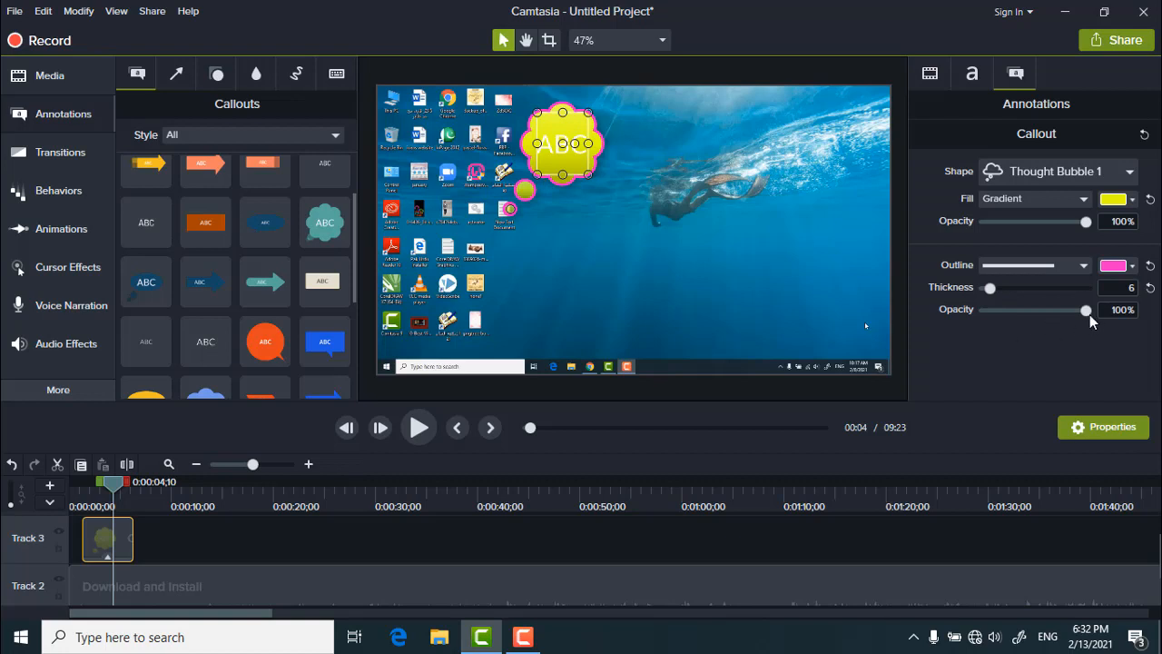
mouse_move(1090, 314)
left_mouse_down()
mouse_move(1029, 316)
mouse_move(1081, 323)
left_mouse_up()
left_click_drag(990, 289, 1017, 293)
left_click_drag(1079, 313, 1023, 318)
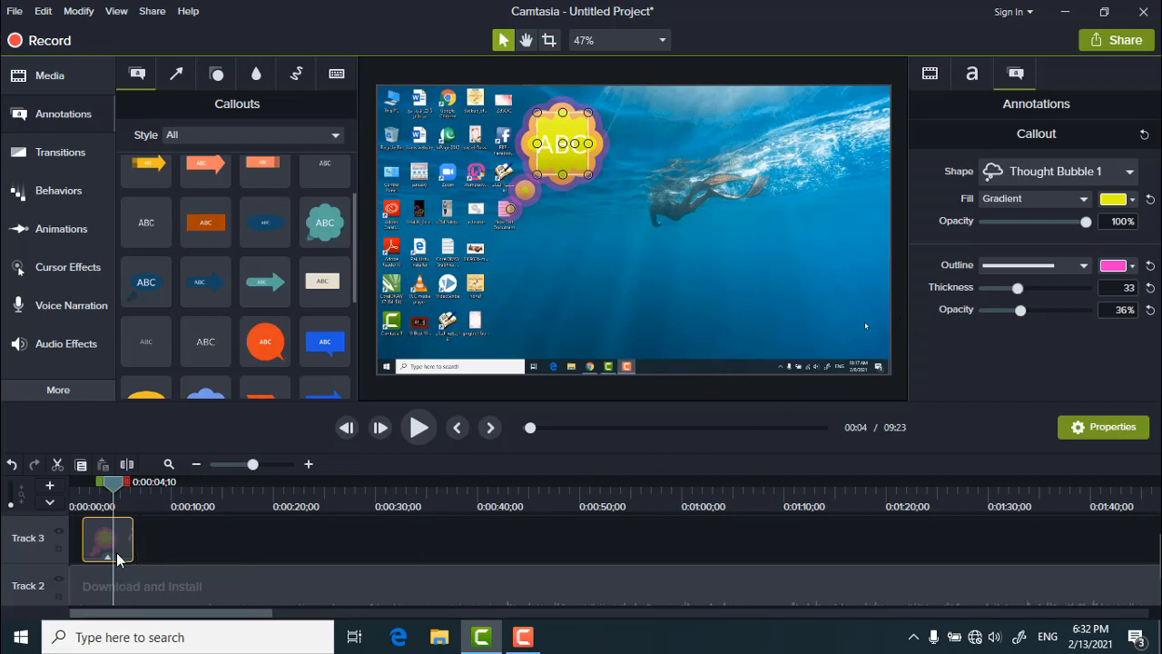
Step: Replace the callout's ABC placeholder text with SALAM
left_click_drag(113, 484, 87, 484)
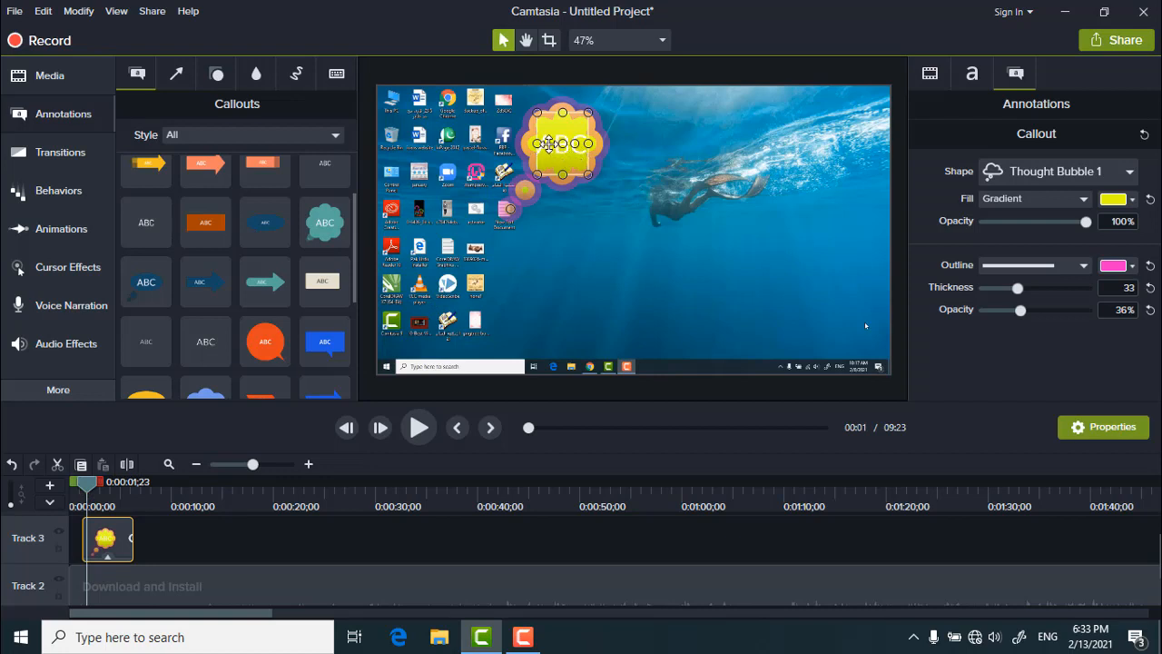
double_click(549, 143)
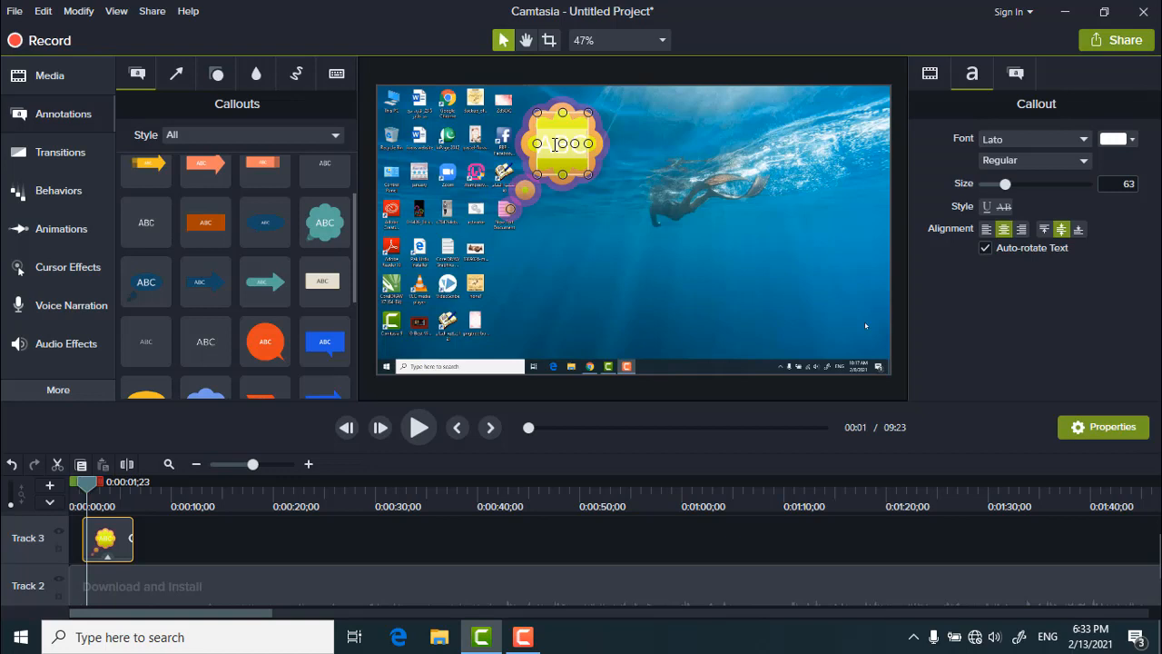
type("SuLAM")
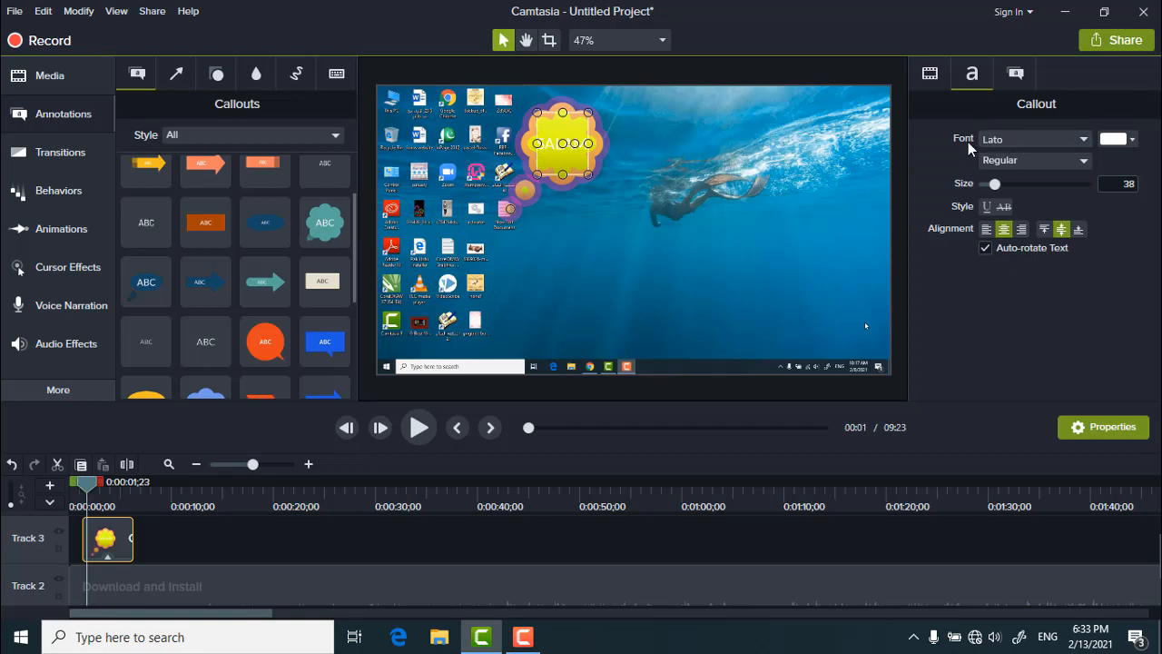
Step: Browse the fonts and font colours available for the callout's text
left_click(1077, 139)
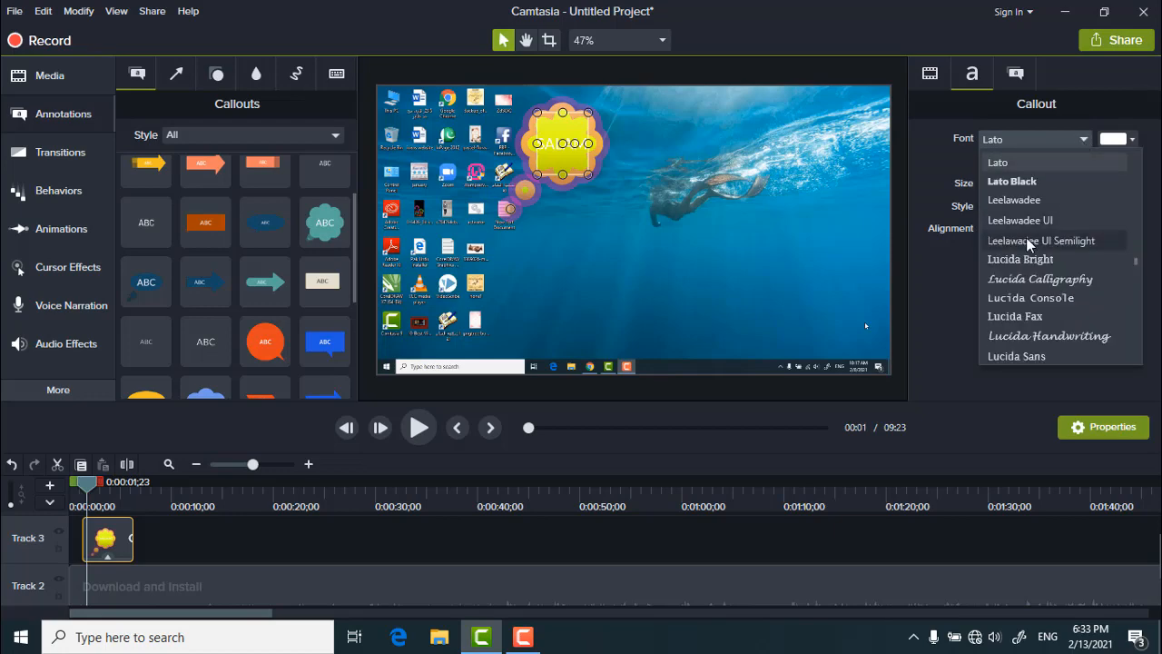
scroll(1026, 237, "down", 10)
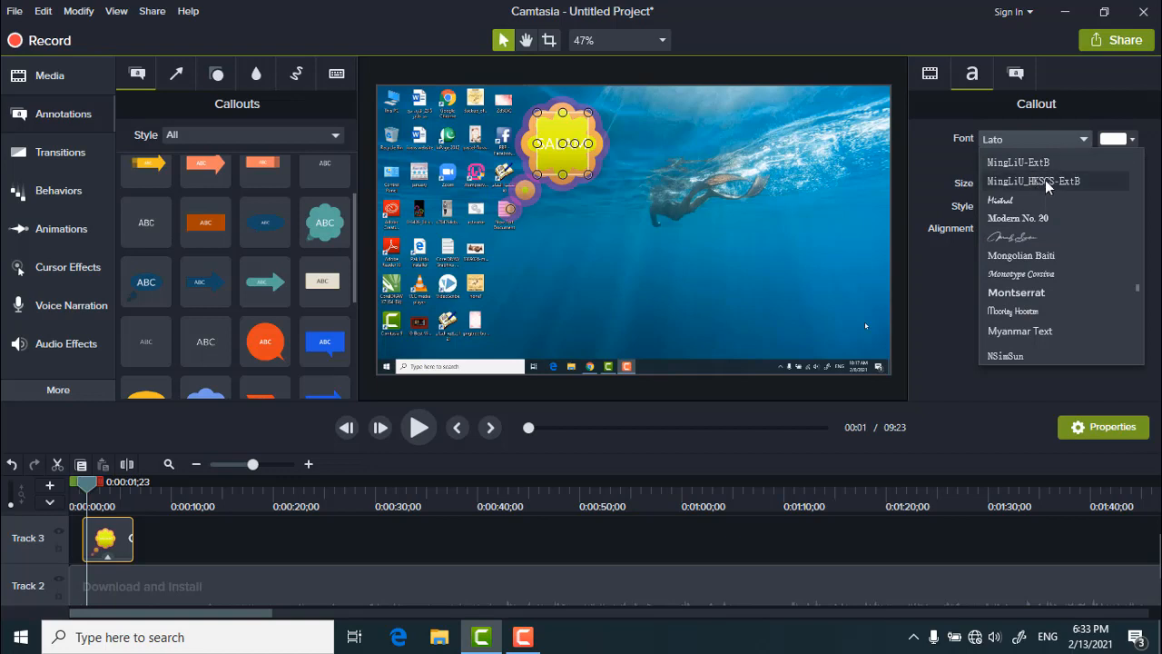
left_click(1010, 163)
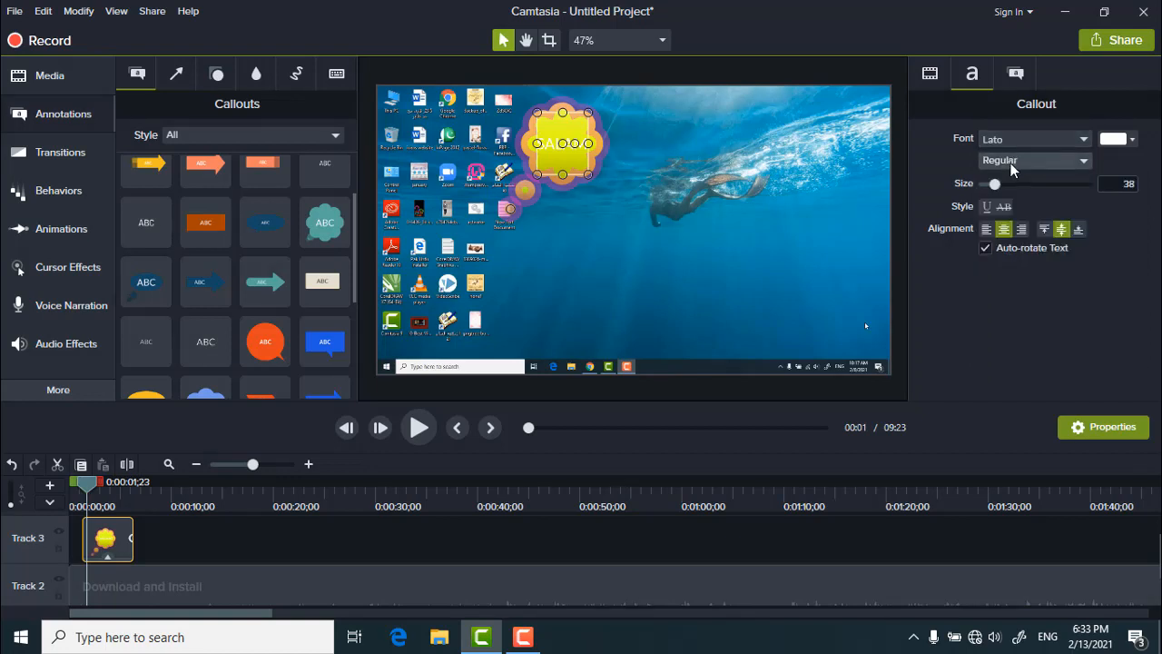
left_click(1134, 141)
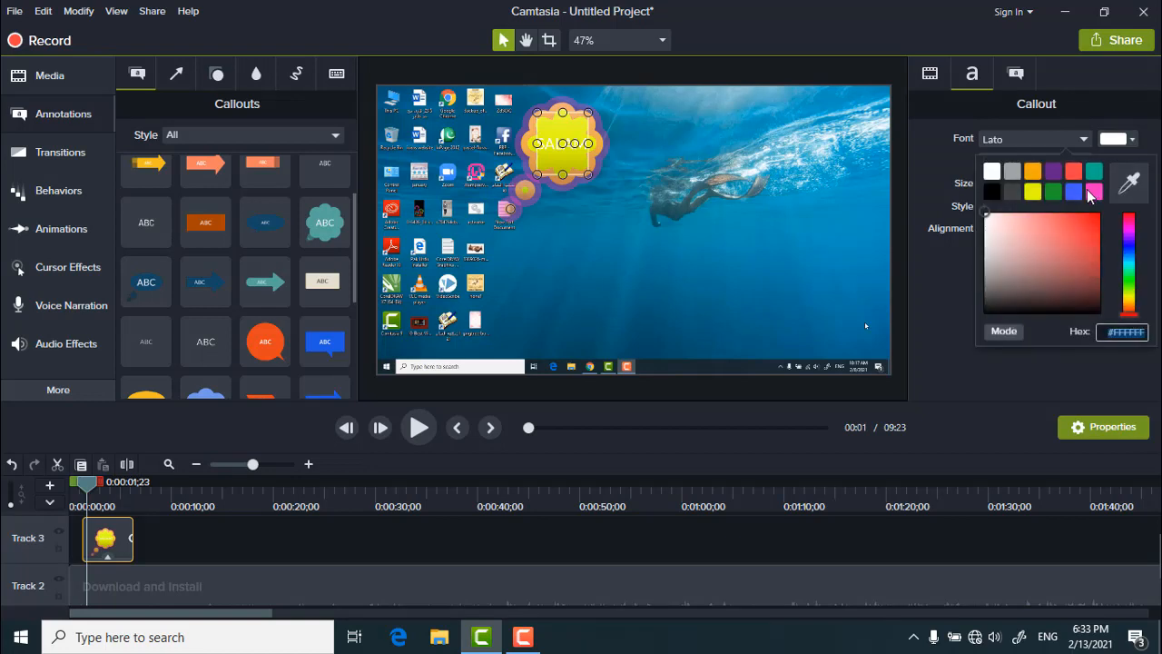
left_click(932, 202)
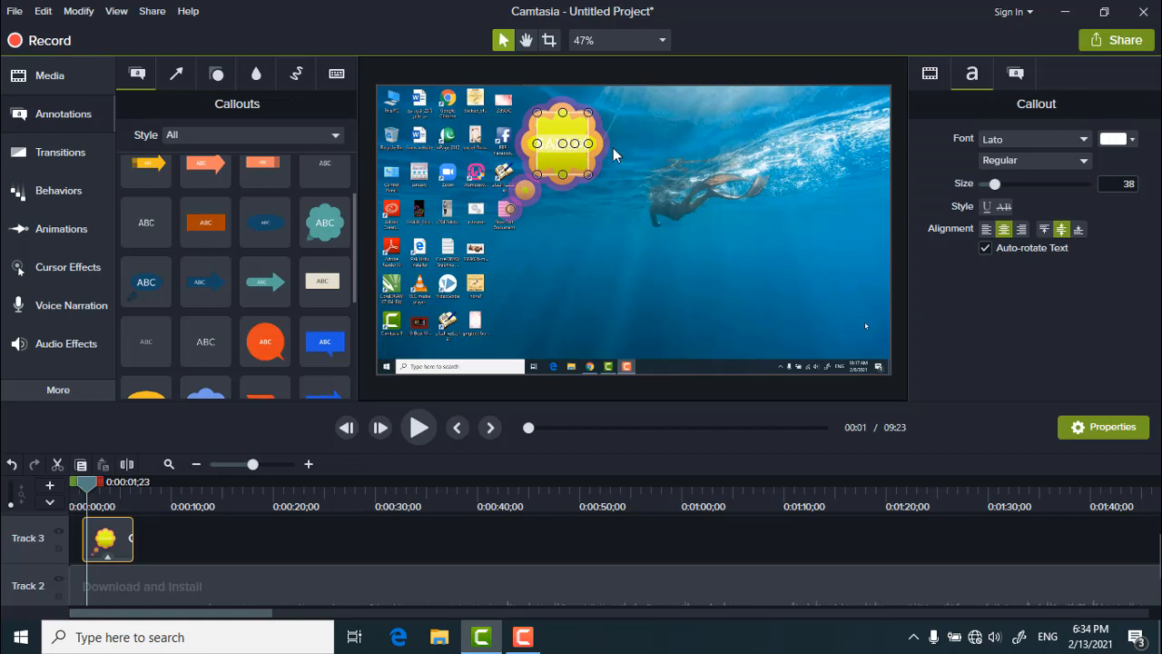
Step: Format the callout's text in Lucida Bright, dark red #4B0E0E, at size 60
left_click(1133, 142)
left_click(1079, 171)
left_click(1085, 138)
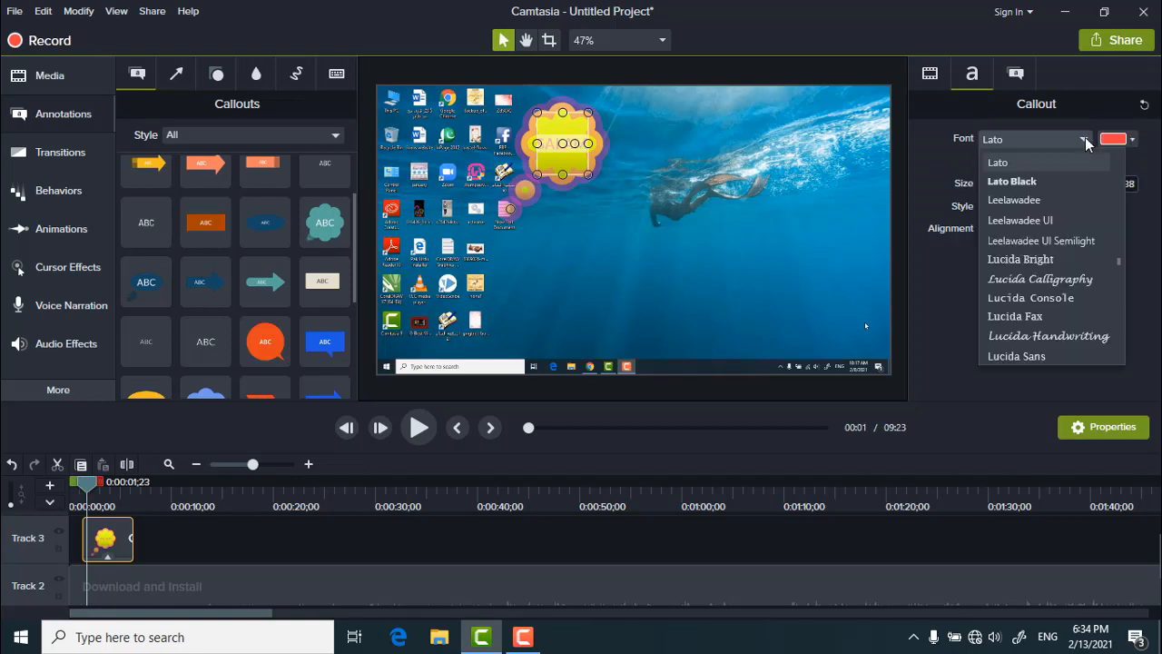
left_click(1018, 259)
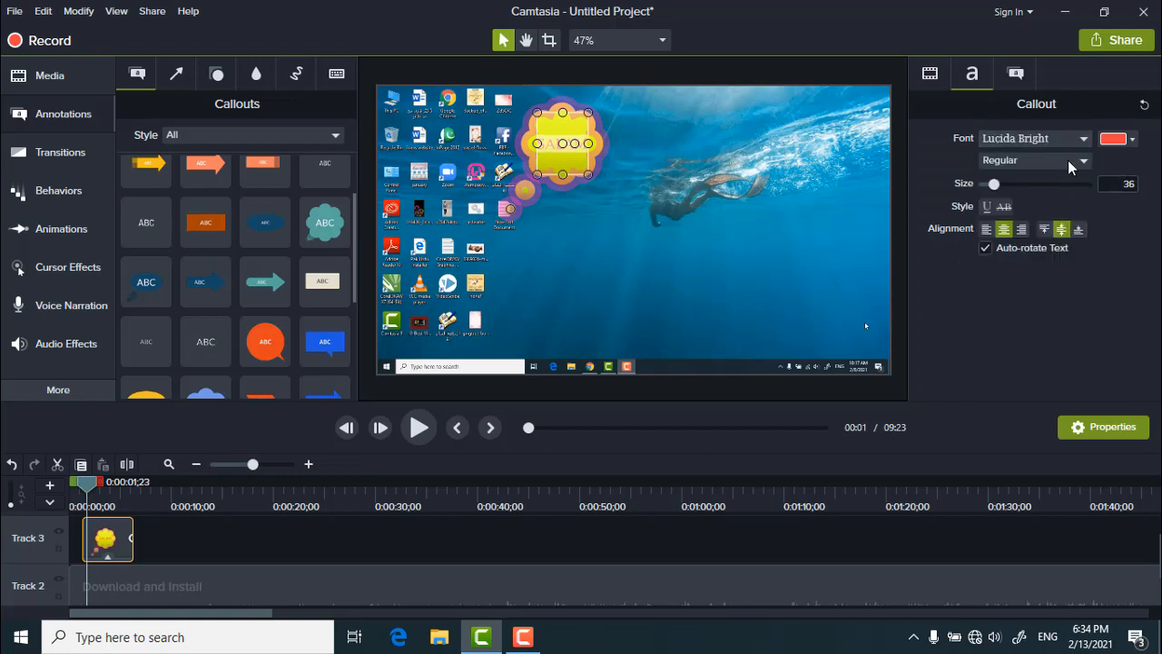
left_click(1115, 139)
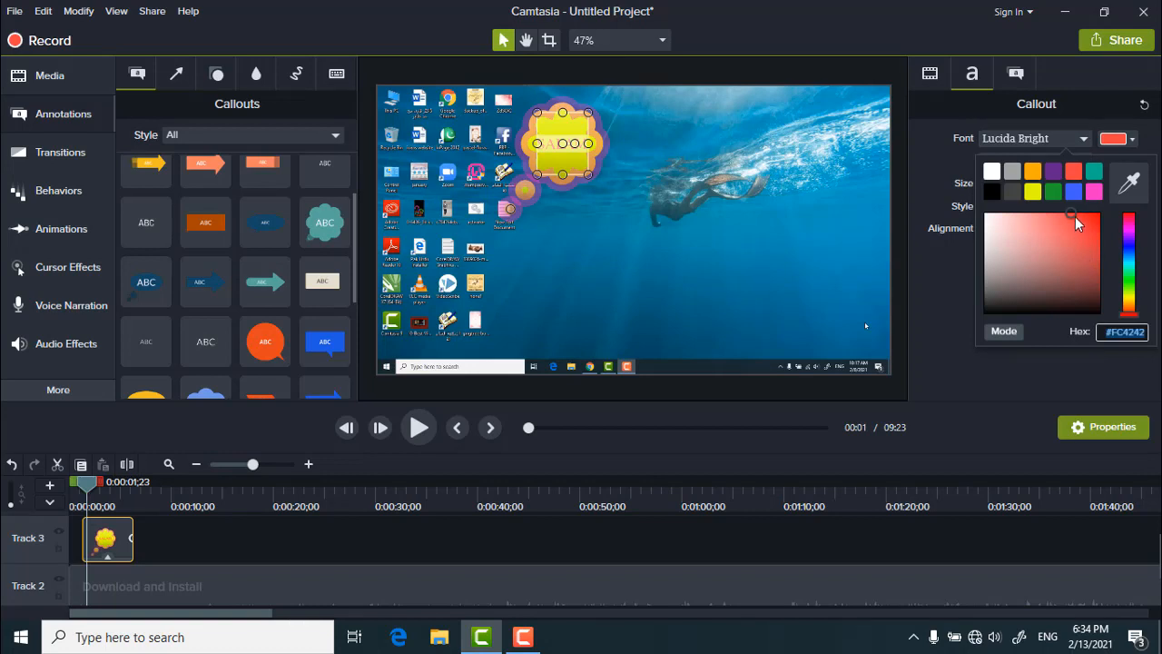
left_click_drag(1075, 216, 1079, 284)
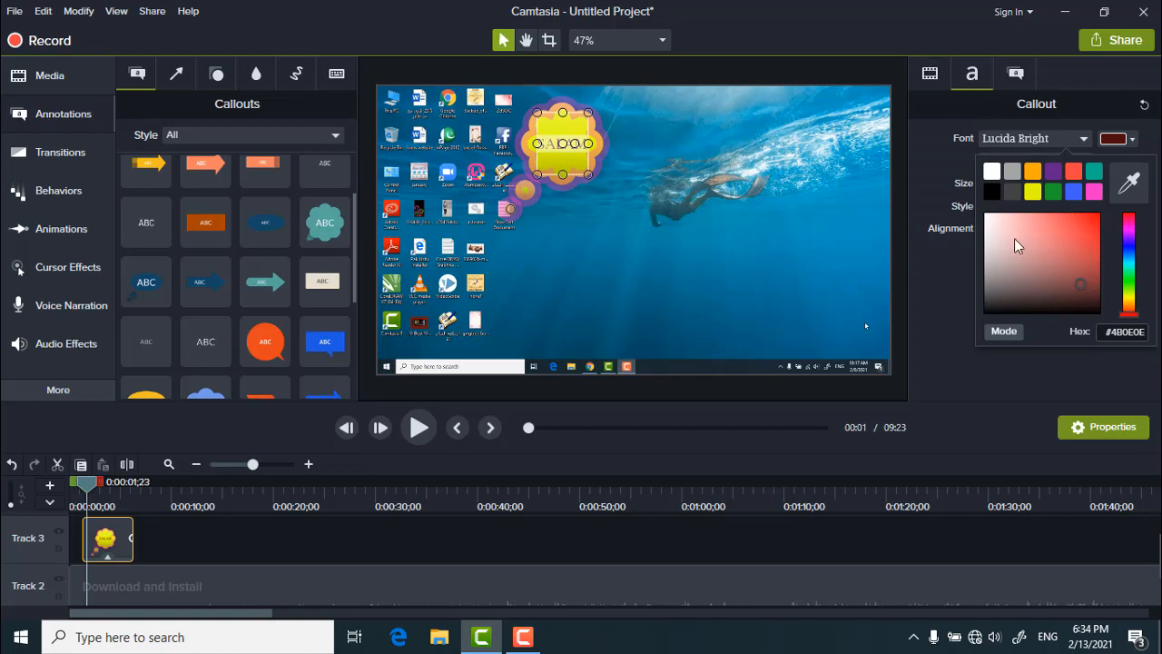
left_click(937, 166)
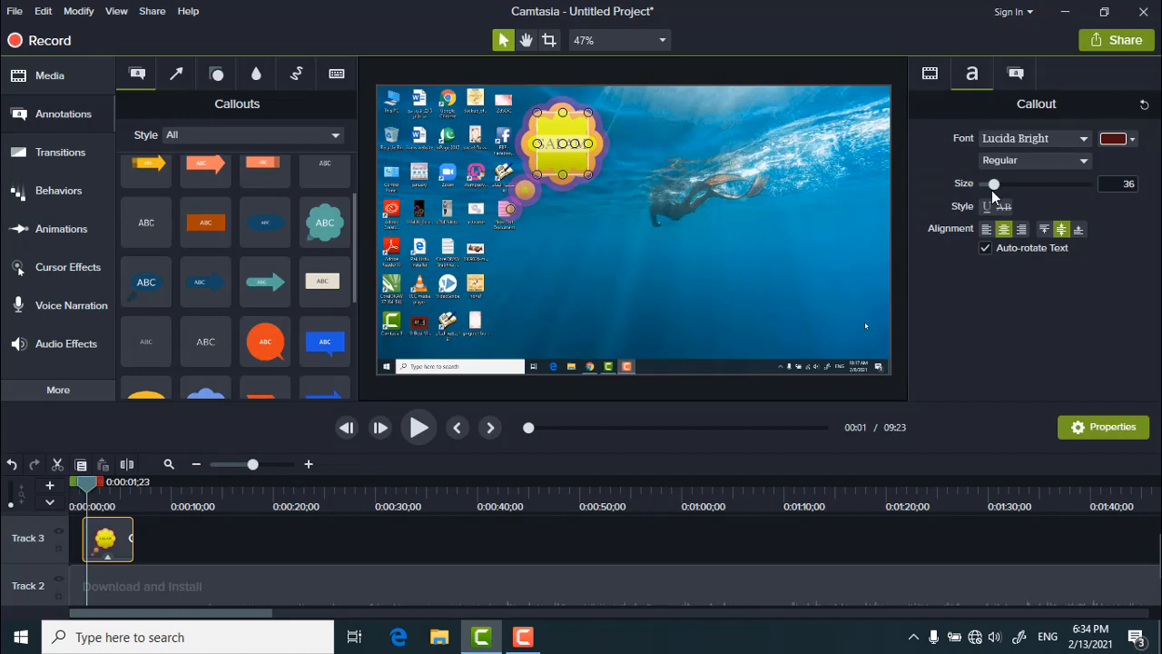
left_click_drag(995, 187, 1004, 186)
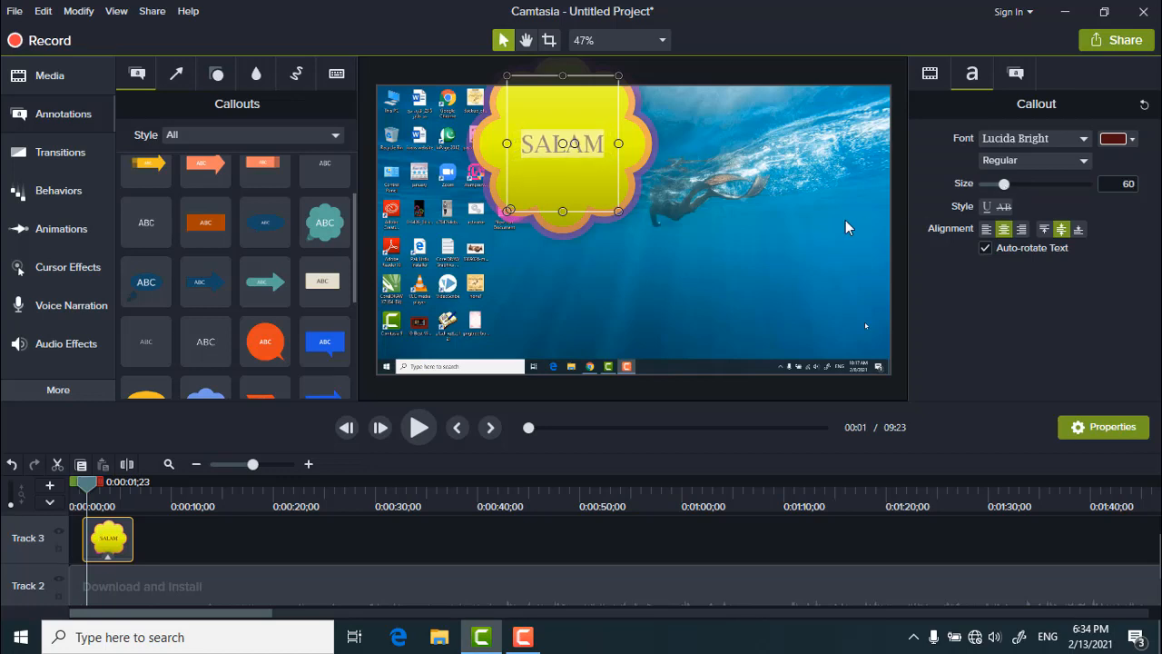
left_click(644, 135)
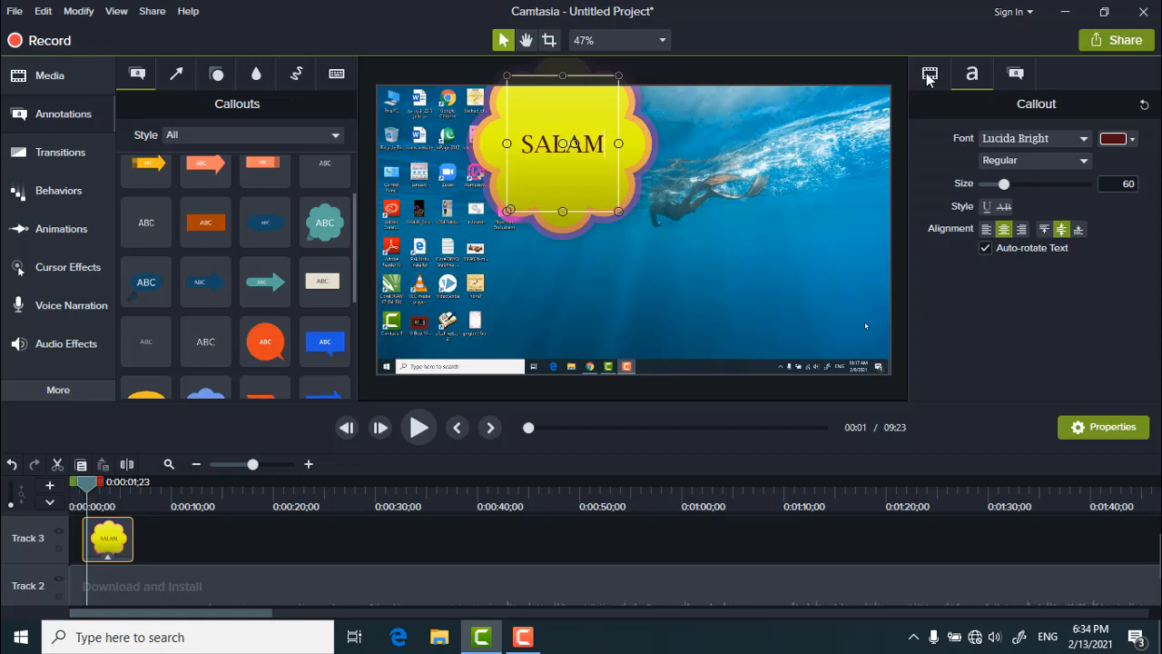
Step: Shrink the enlarged callout, place it beside the desktop icons, and aim its tail towards the text document icon
left_click(1008, 80)
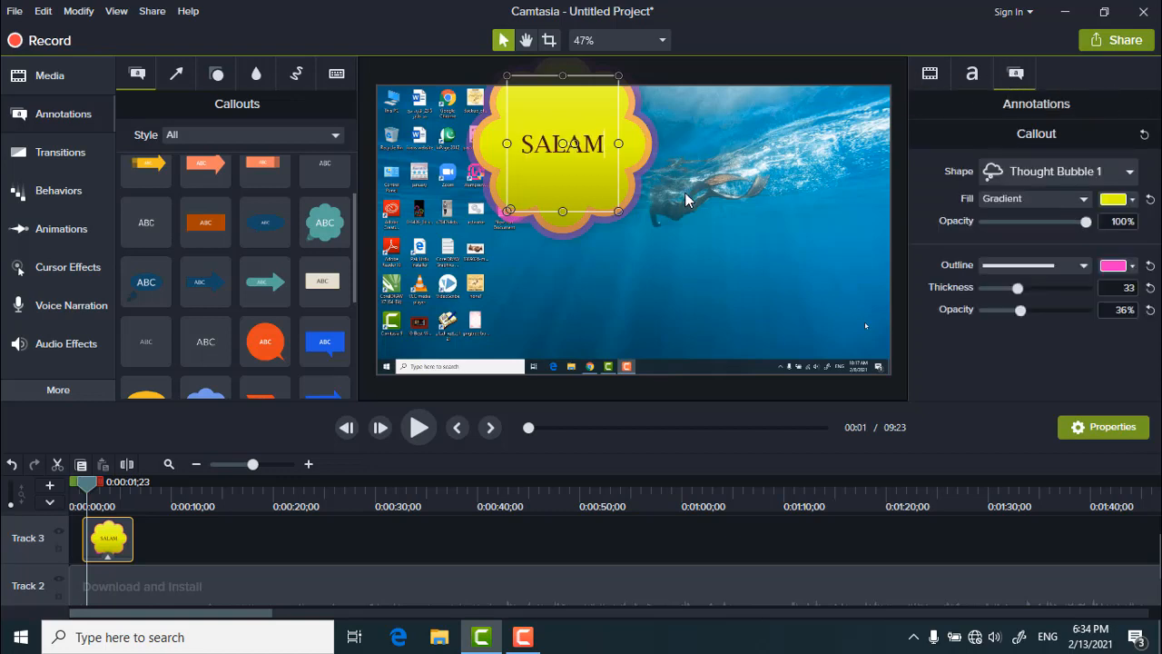
left_click(639, 147)
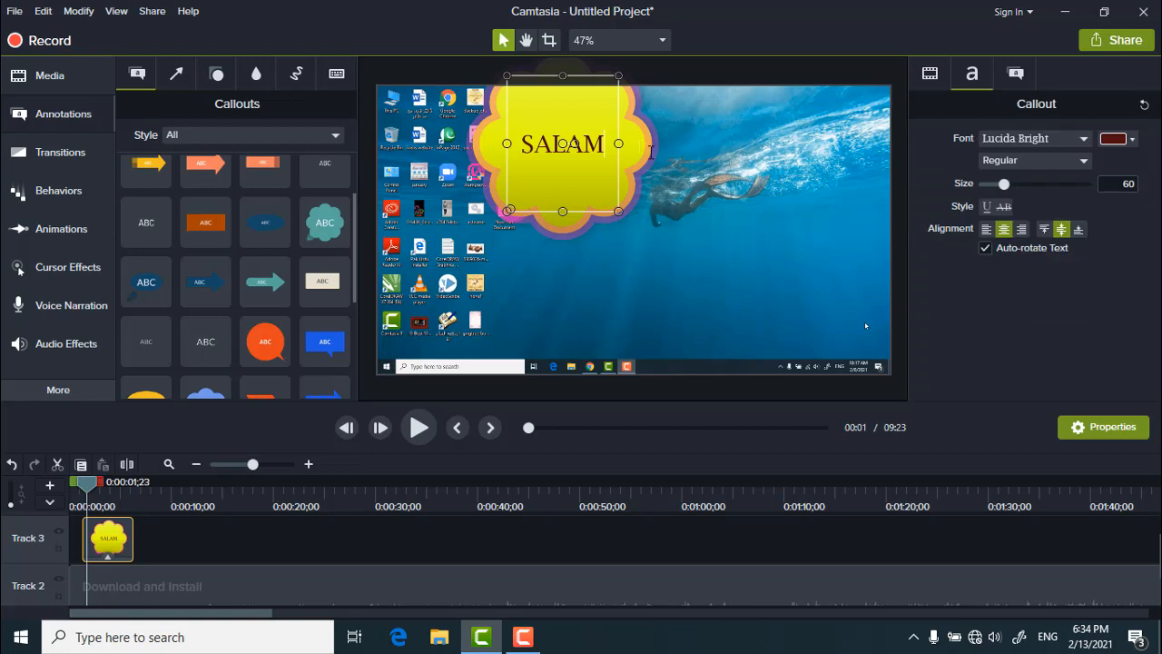
left_click(1014, 74)
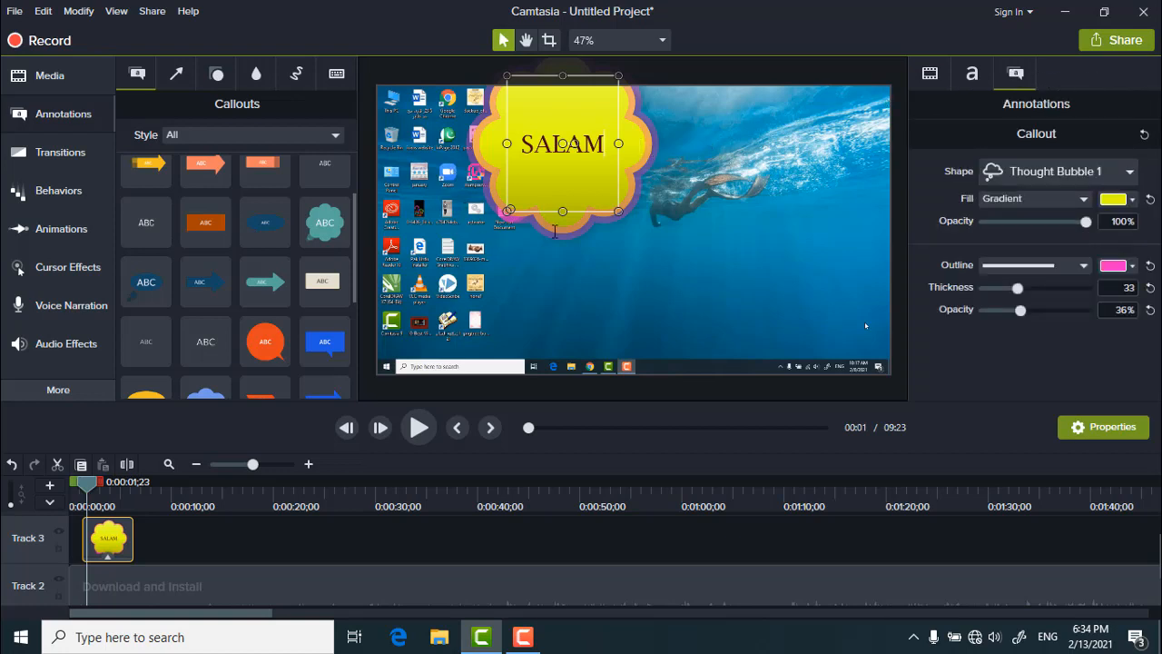
left_click(553, 230)
left_click_drag(618, 210, 597, 145)
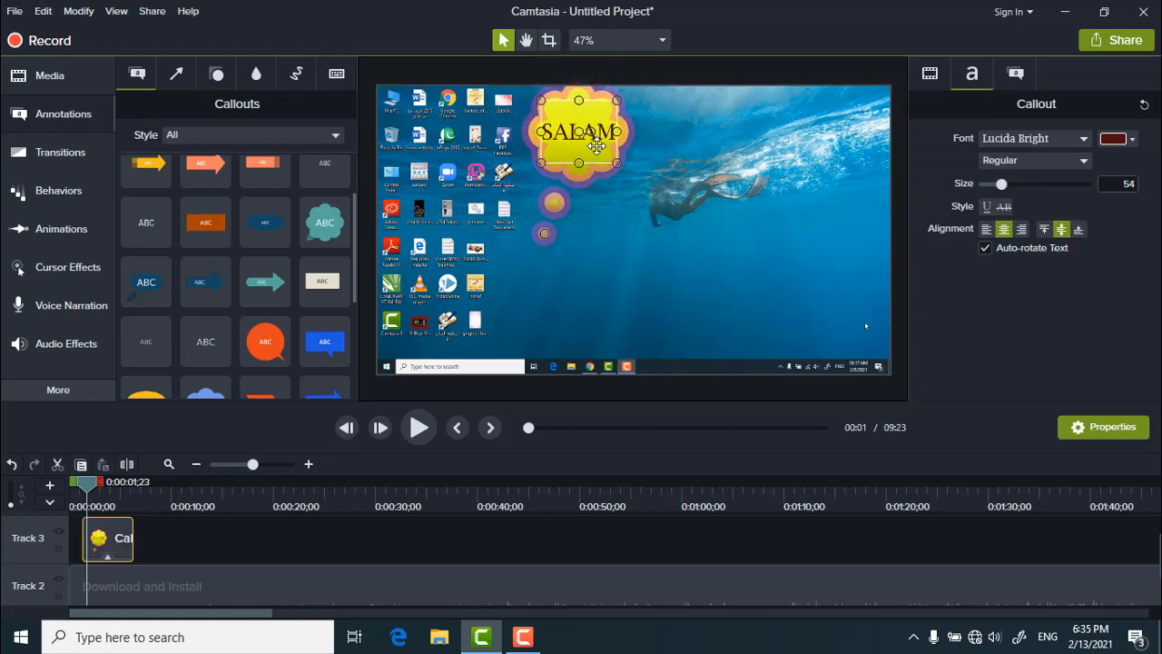
left_click_drag(548, 235, 525, 212)
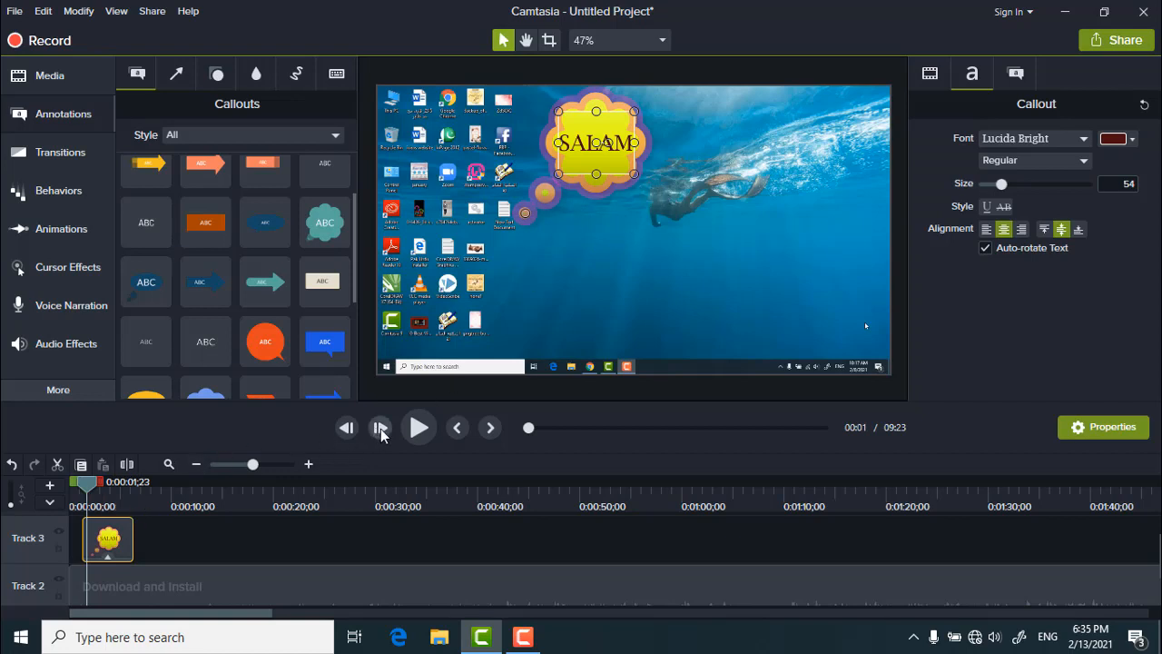
Step: Preview the callout briefly, trim the end of its Track 3 clip to 0:00:03;19, and return the playhead to the start
left_click(419, 430)
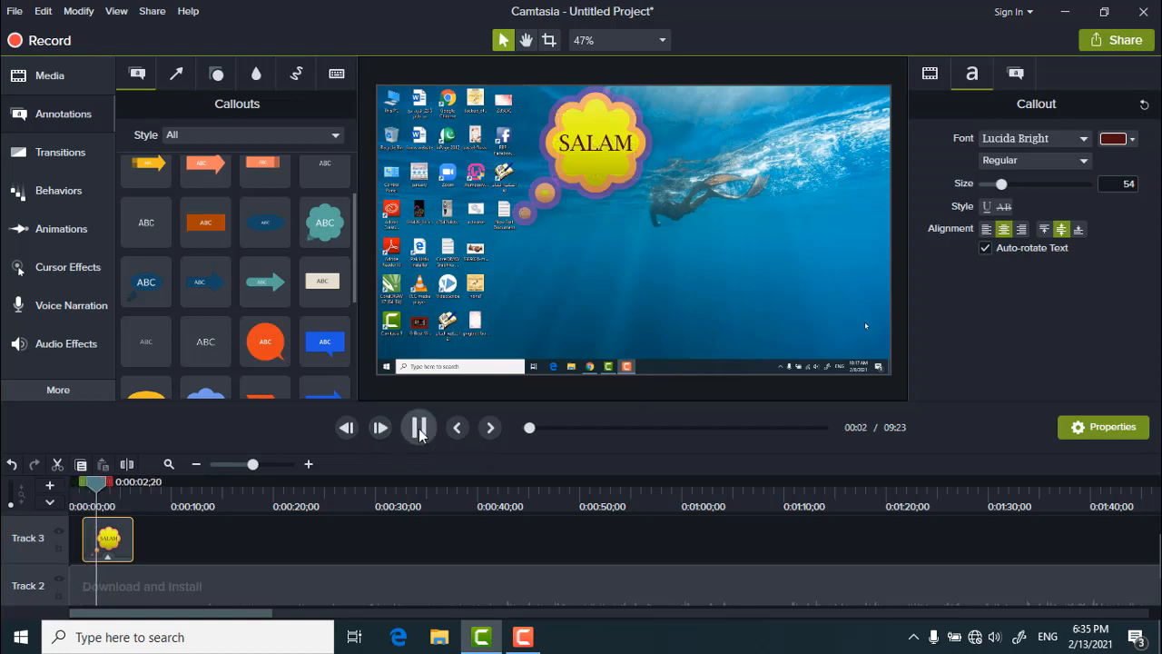
left_click(418, 432)
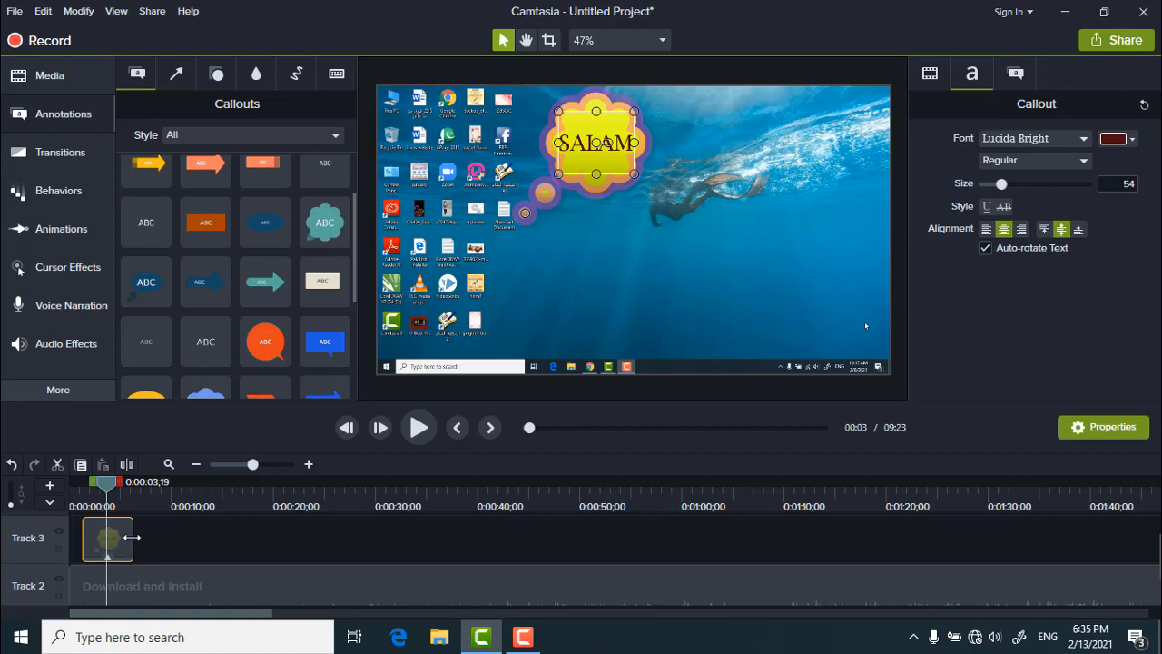
left_click_drag(131, 537, 105, 537)
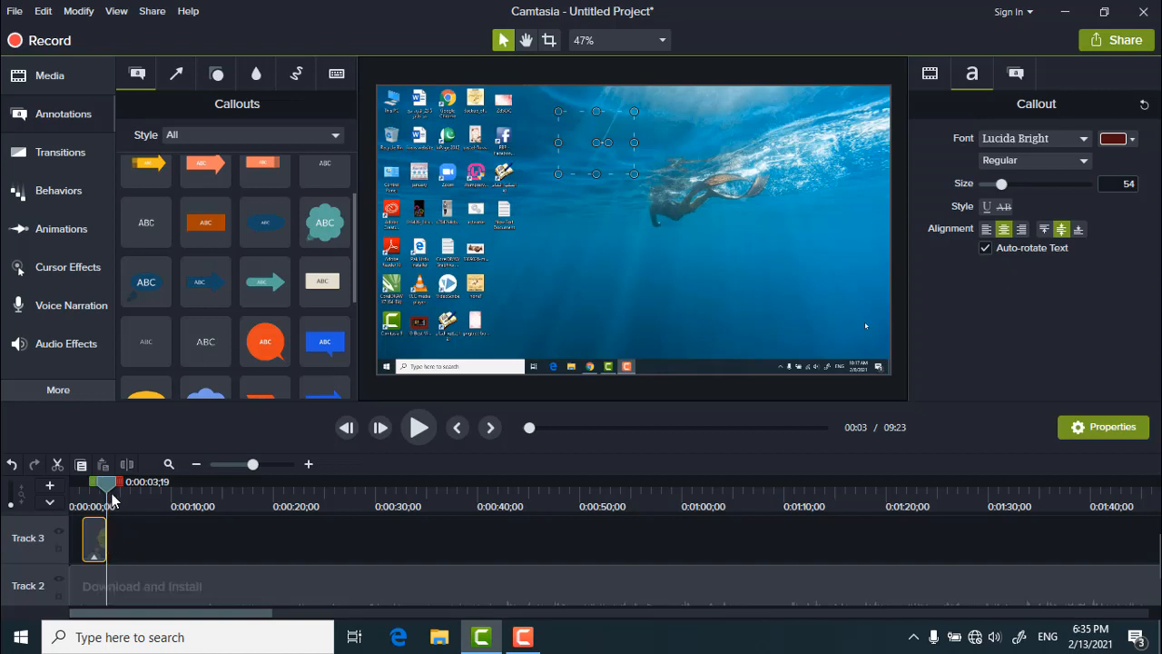
left_click_drag(103, 481, 60, 491)
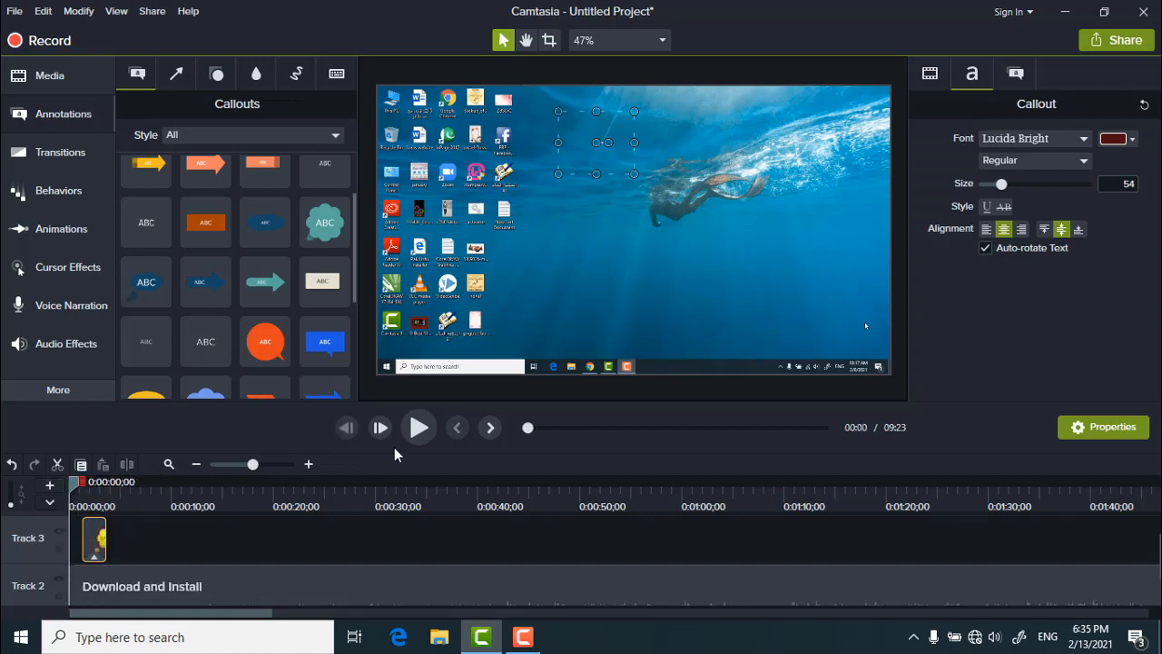
Step: Preview the first callout to its end and add the blue speech bubble callout right after it on Track 3
left_click(418, 428)
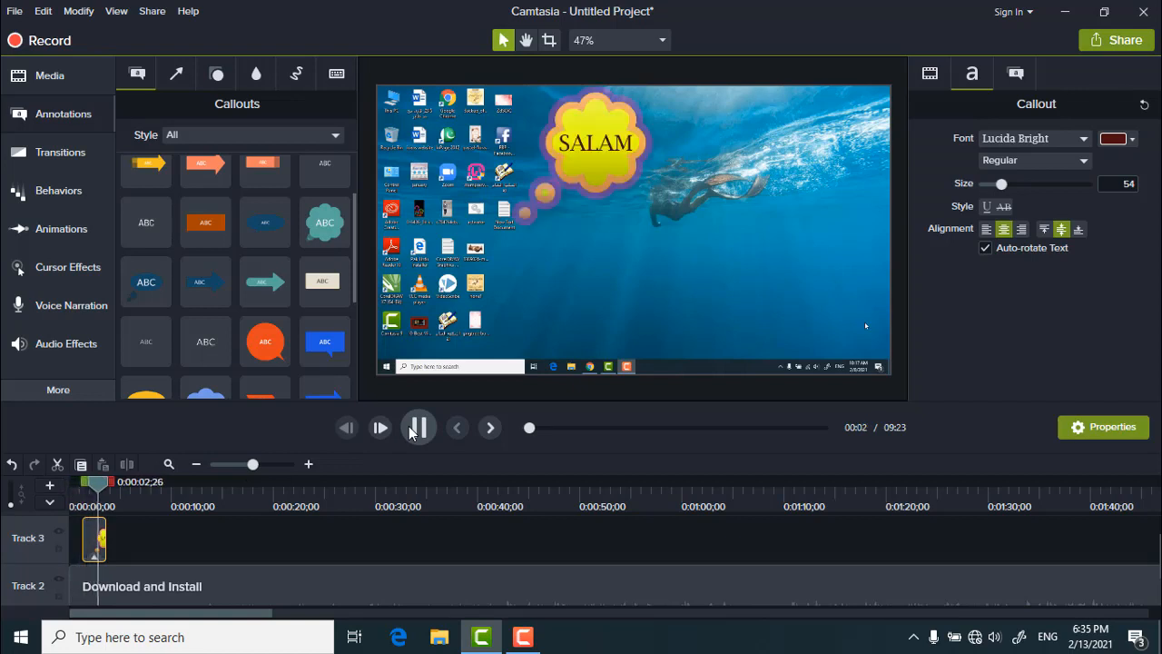
left_click(409, 433)
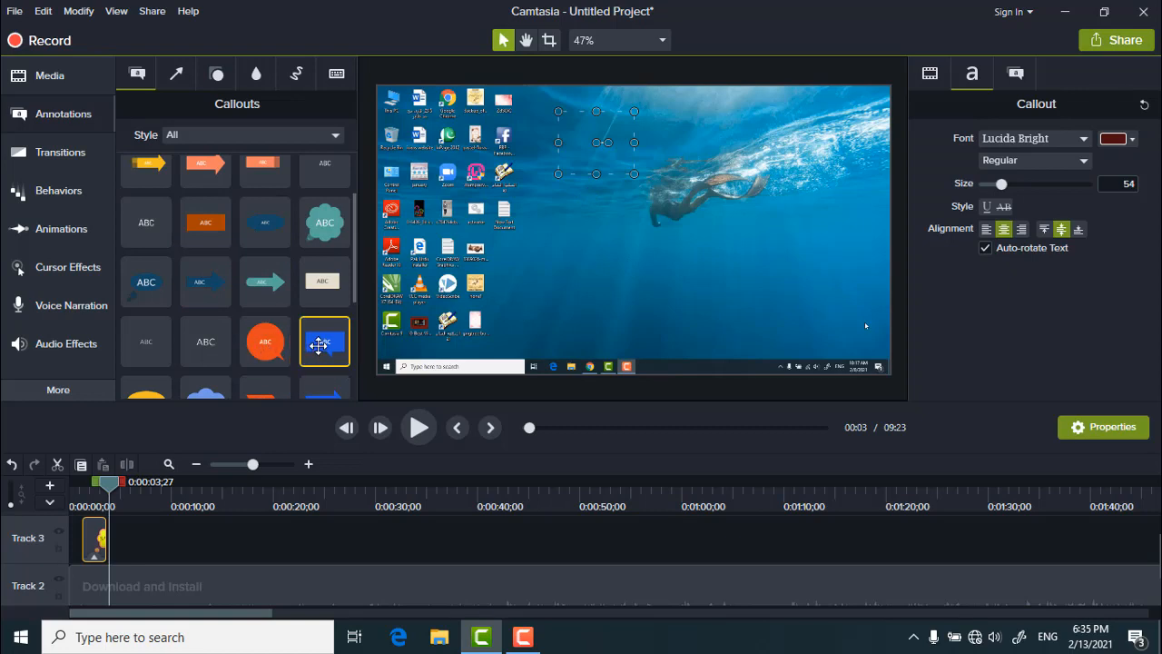
left_click_drag(318, 345, 116, 563)
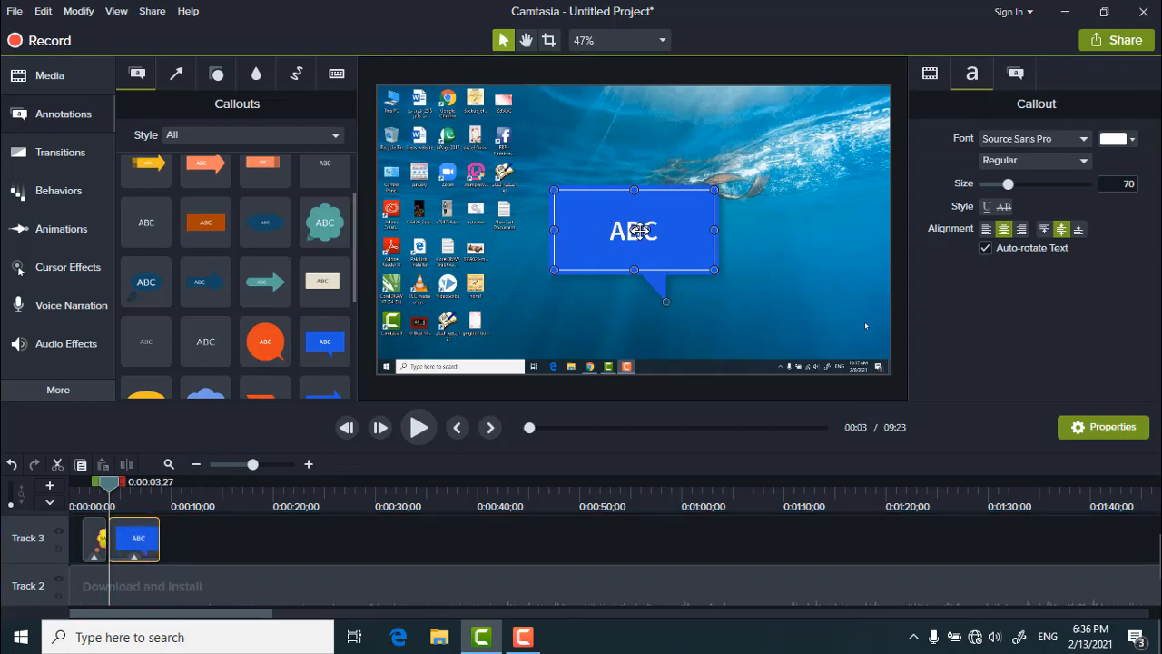
Step: Move the blue speech bubble to the video's upper-right corner, shrink it, and aim its shortened tail down at the diver
left_click_drag(636, 233, 788, 135)
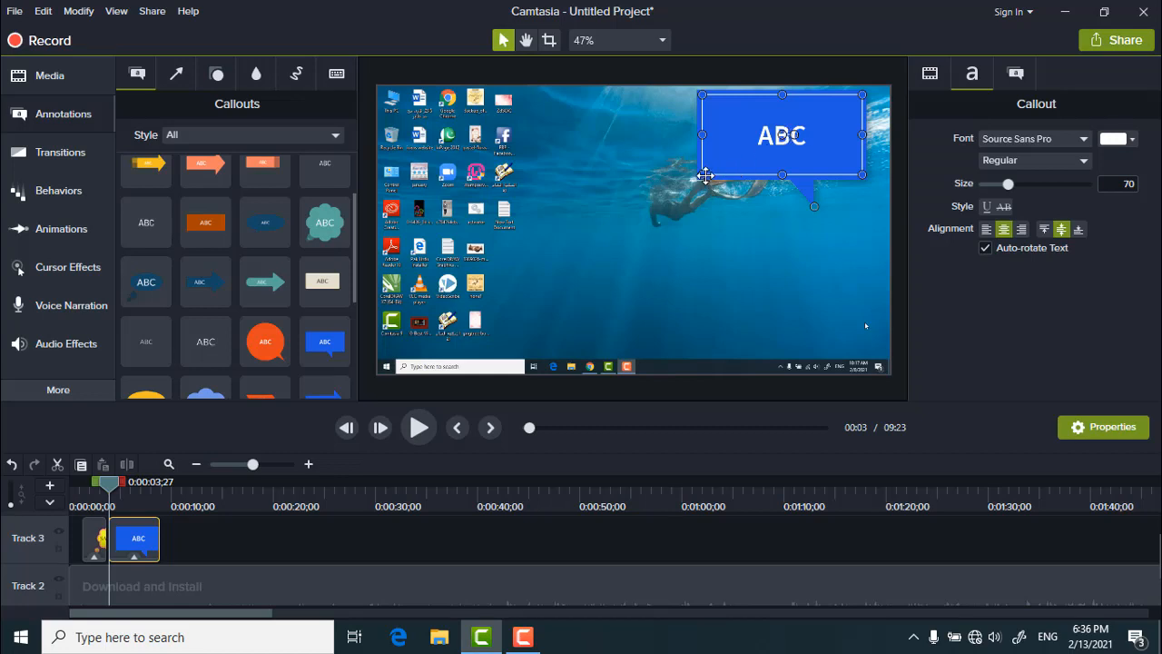
left_click_drag(703, 175, 758, 144)
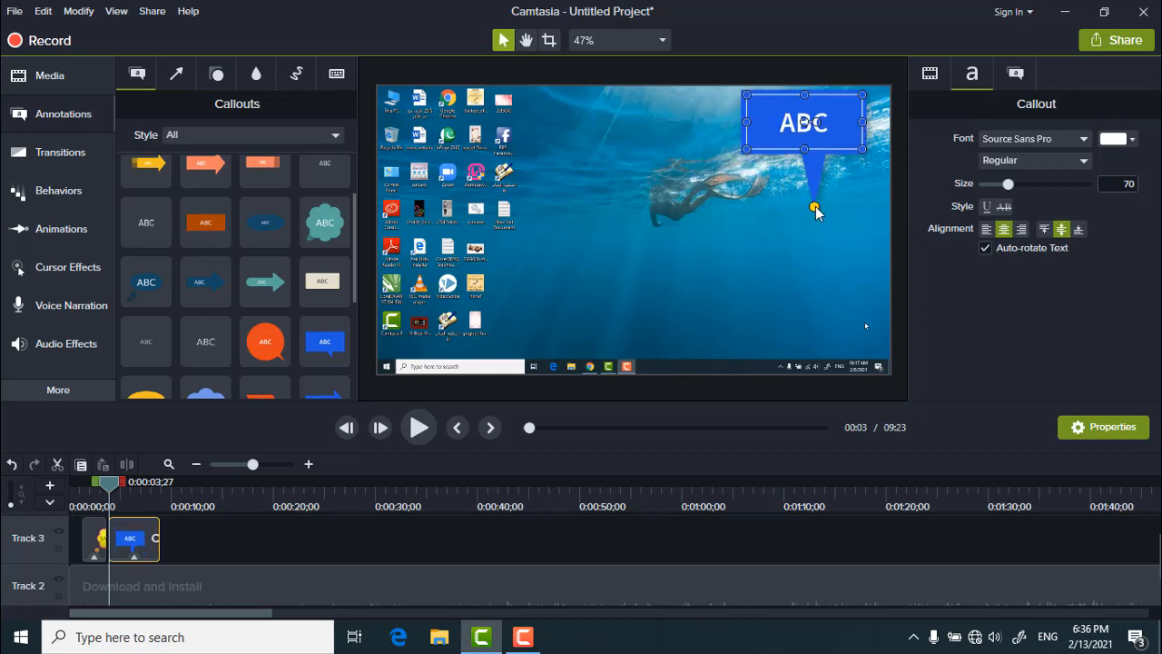
left_click_drag(810, 193, 749, 188)
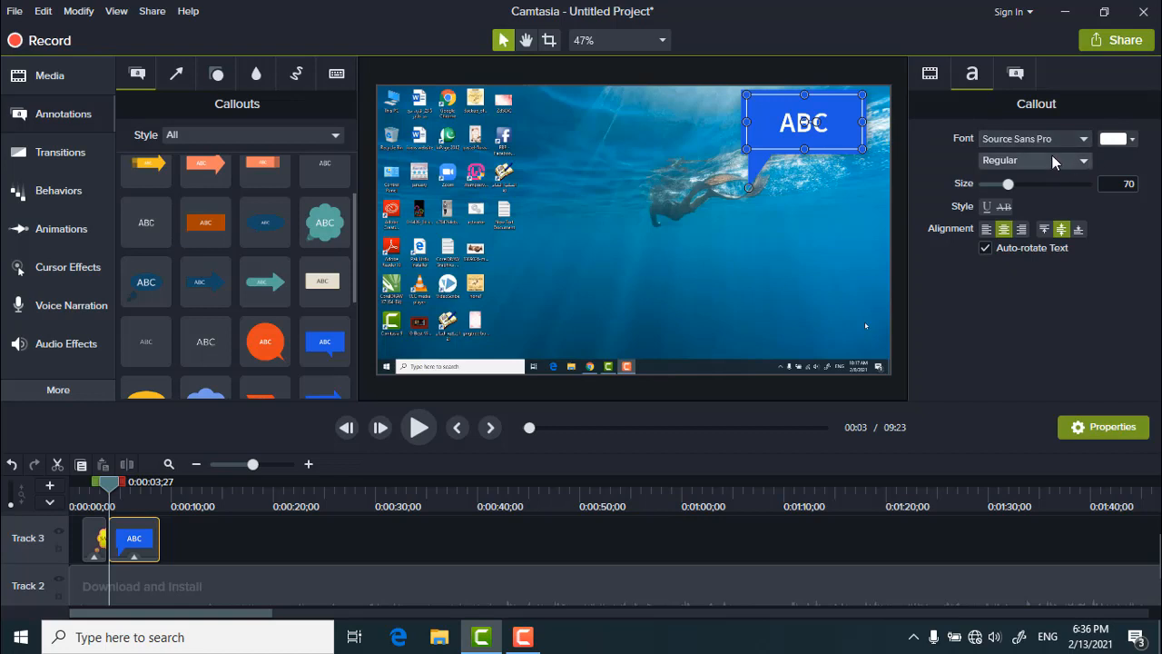
Step: Change the speech bubble's fill to solid orange and lower its fill opacity to 0%
left_click(1016, 73)
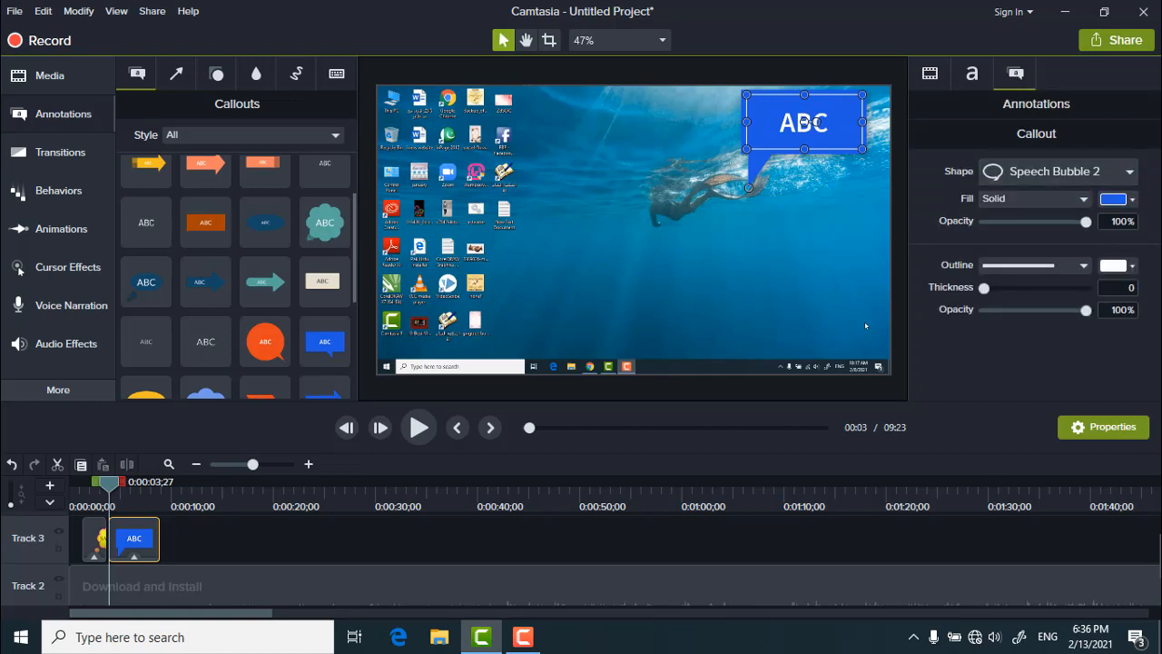
left_click(1132, 199)
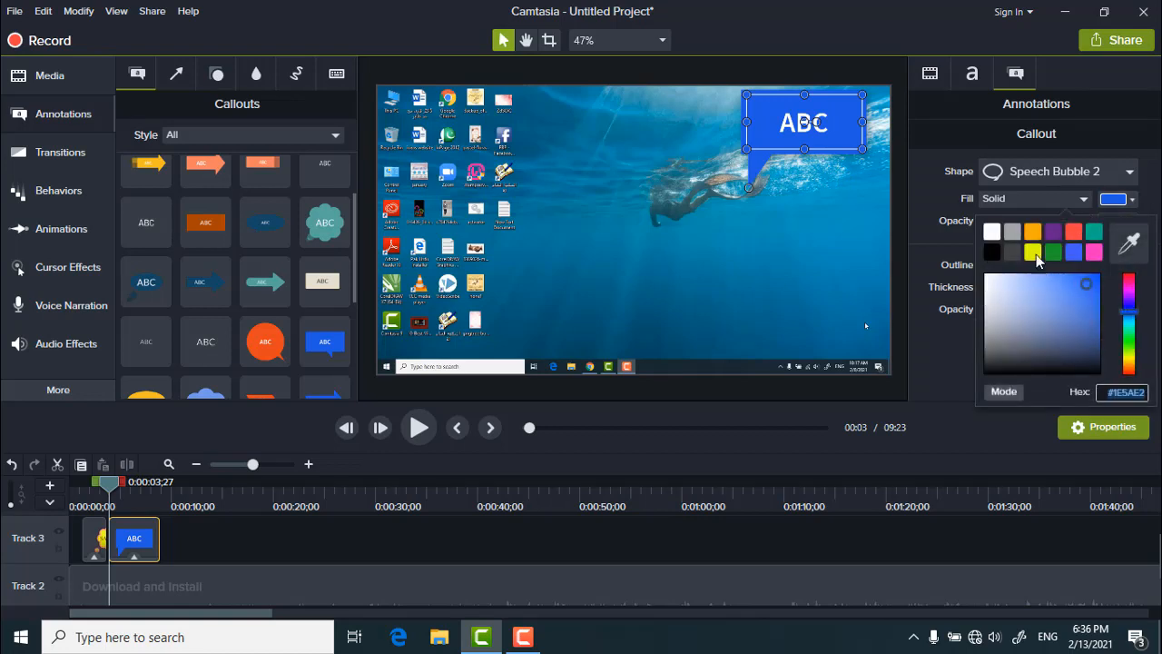
left_click(1033, 232)
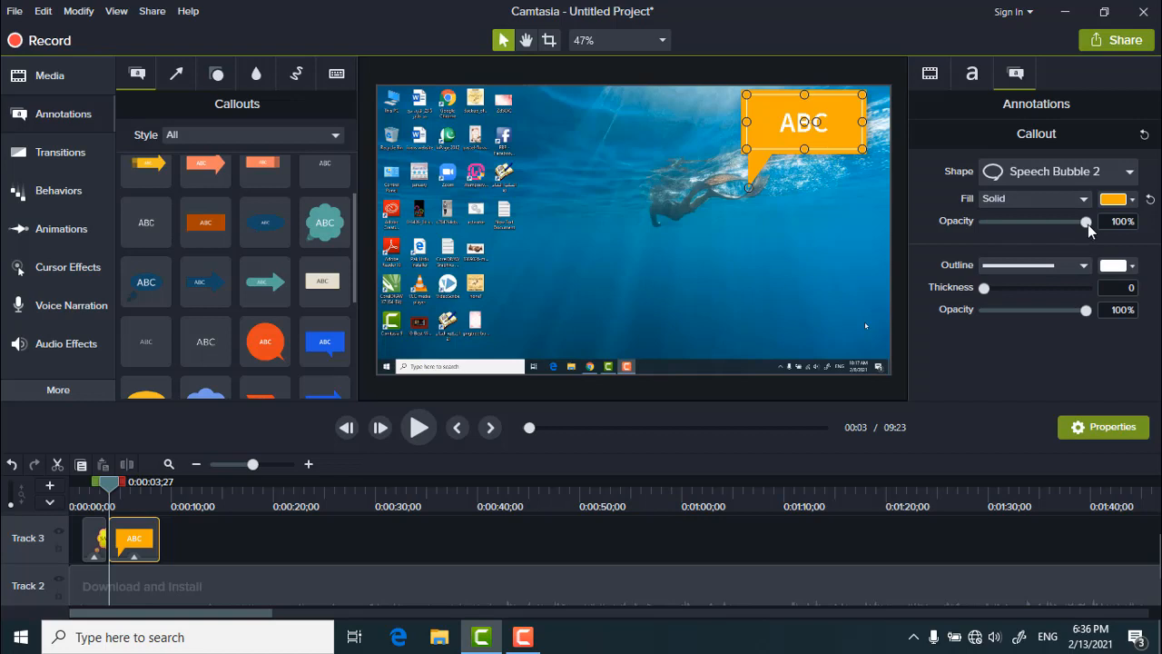
mouse_move(1088, 225)
left_mouse_down()
mouse_move(975, 237)
mouse_move(1101, 234)
left_mouse_up()
left_click_drag(1090, 225, 982, 241)
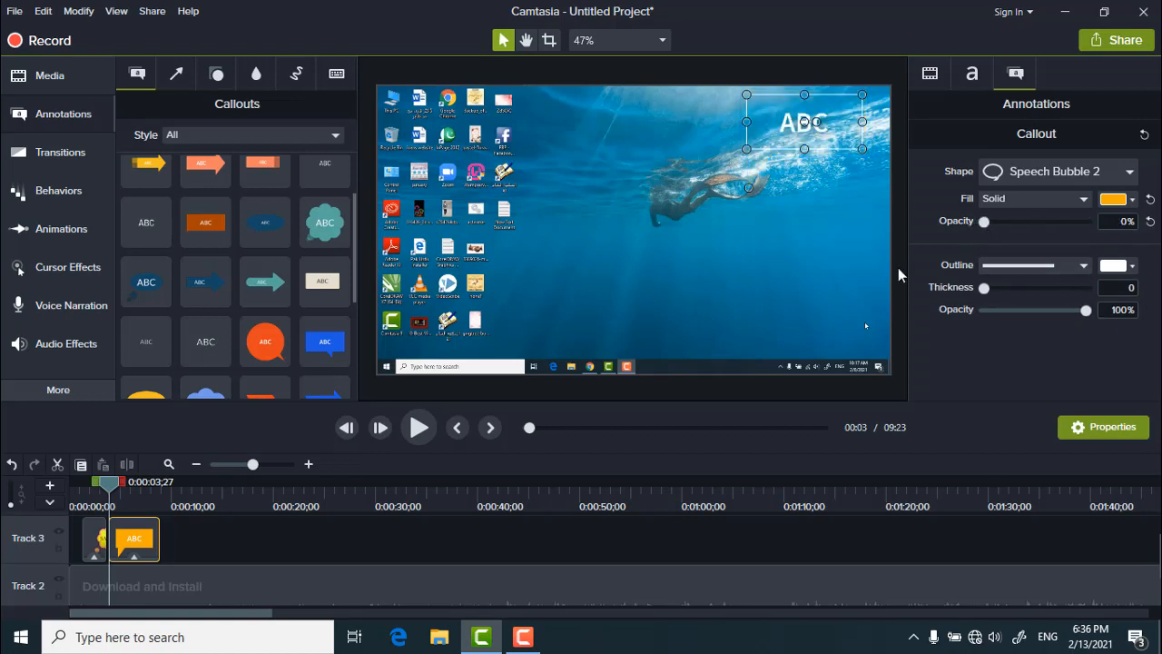
left_click(824, 205)
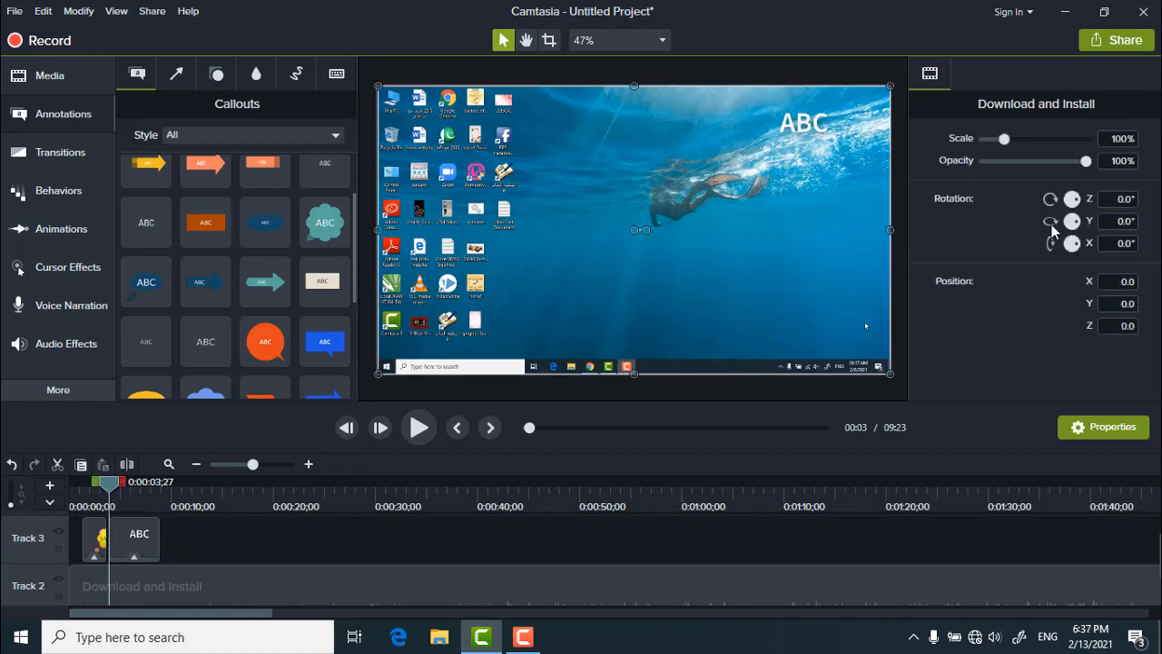
Step: Give the speech bubble a hairline black outline and lower the outline's opacity until it is fully transparent
left_click(805, 117)
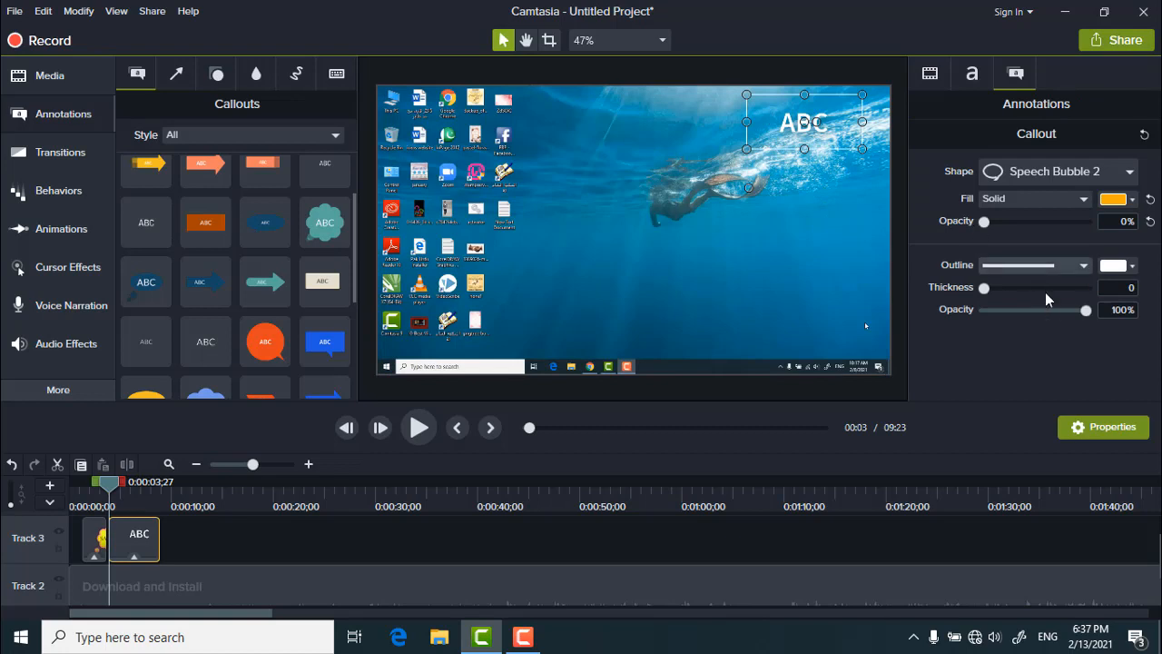
left_click(1132, 265)
left_click(995, 319)
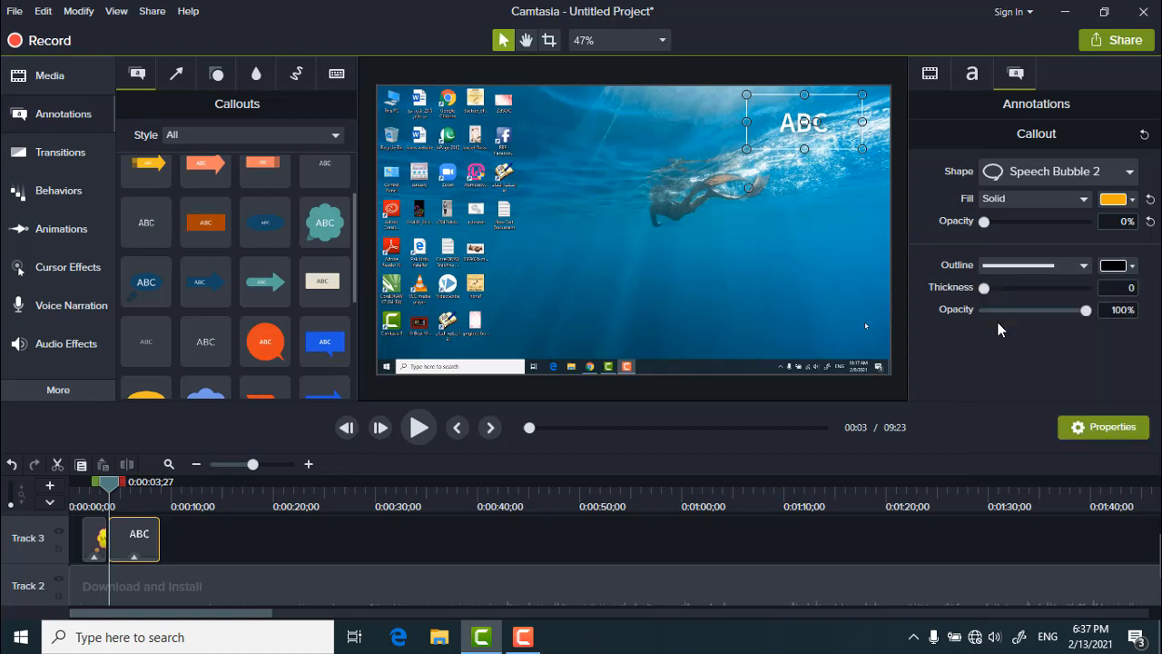
left_click(987, 291)
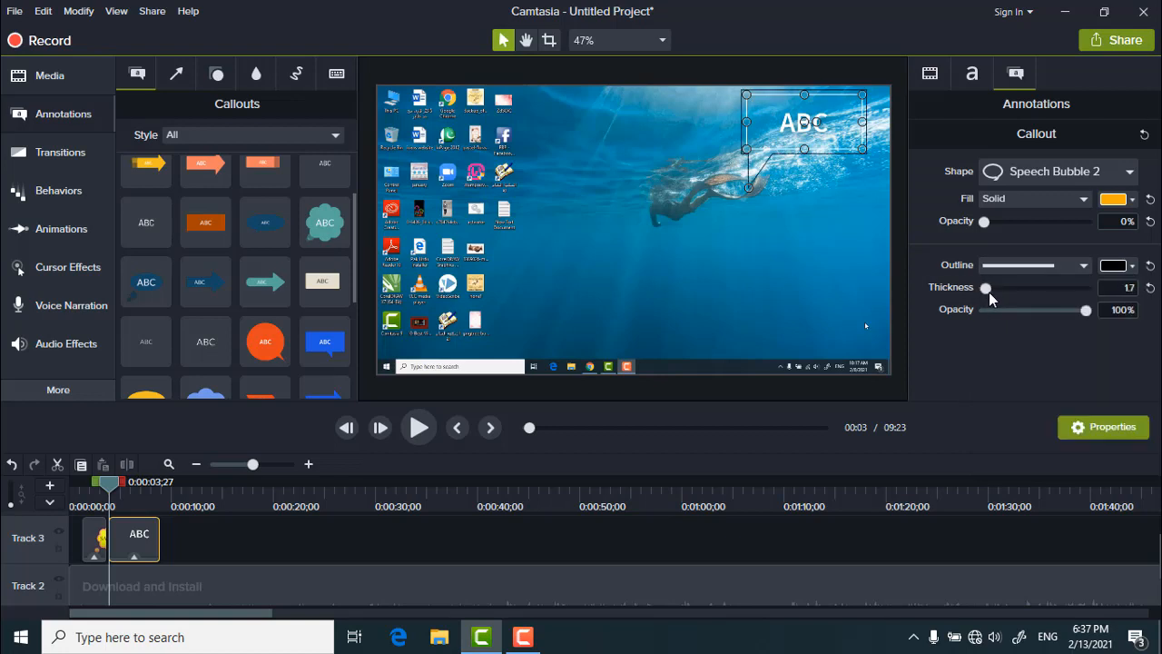
left_click(824, 249)
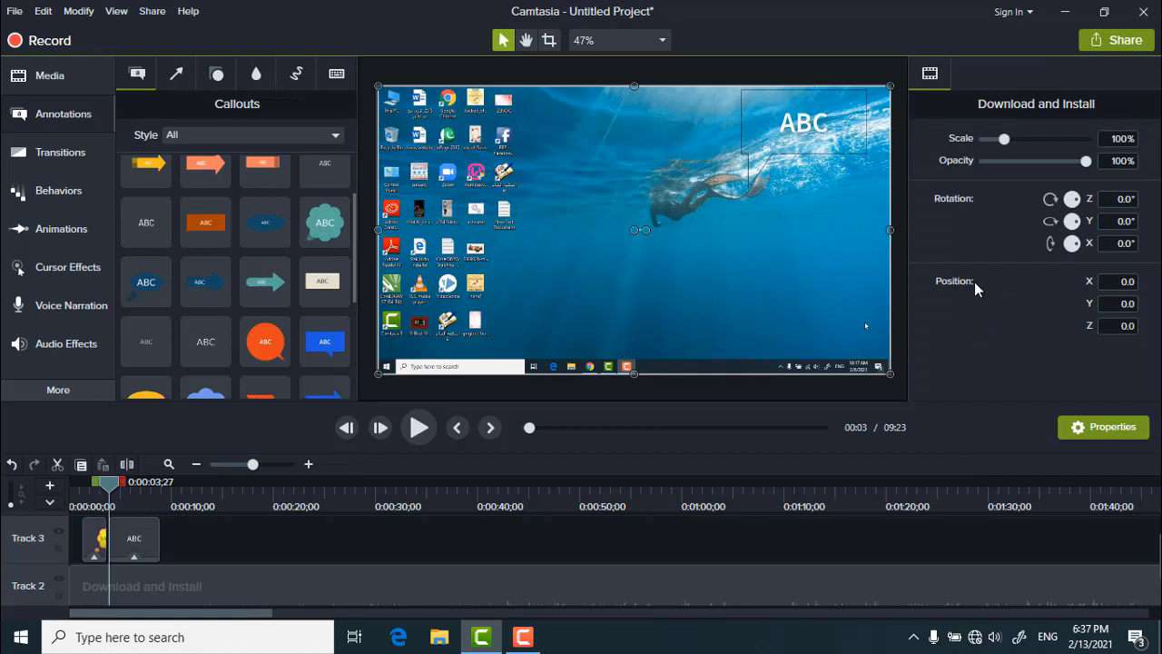
left_click(824, 131)
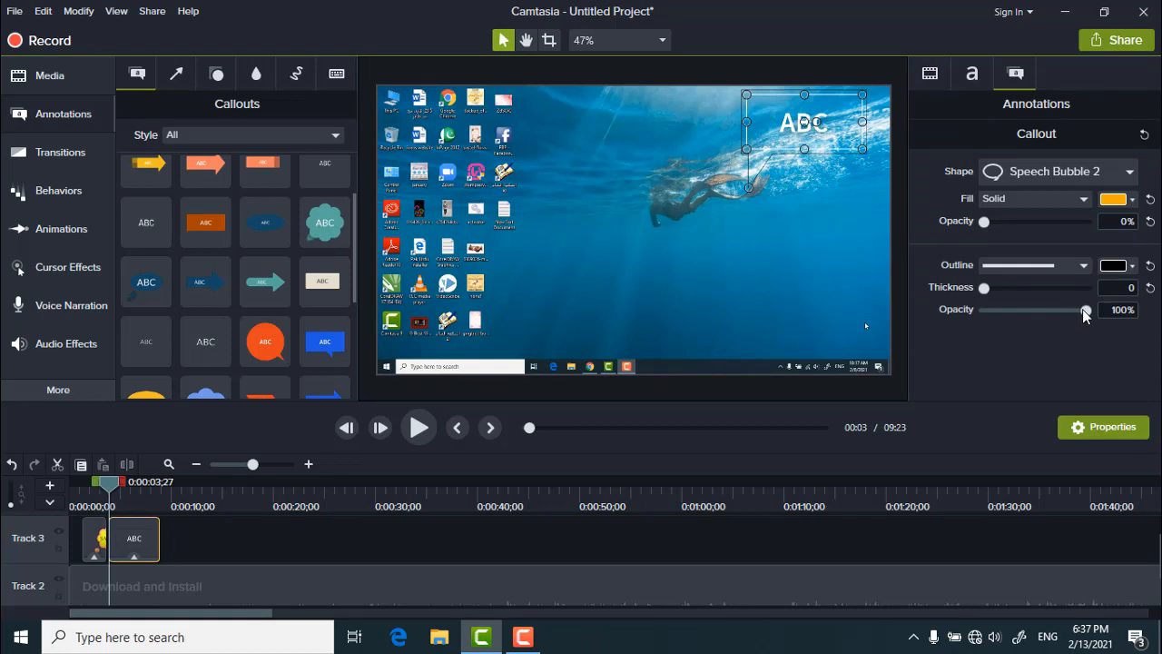
left_click_drag(1084, 311, 964, 315)
left_click(762, 296)
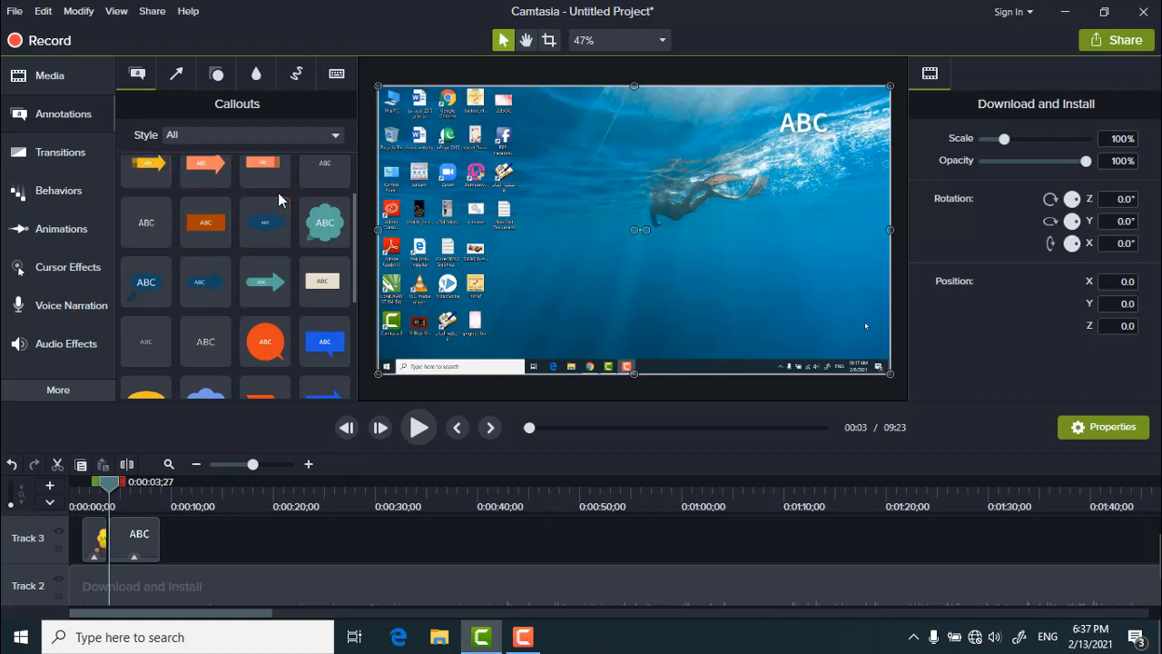
Step: Add the beige text rectangle callout after the speech bubble on Track 3 and stretch it over the whole video frame
left_click(329, 283)
left_click_drag(329, 283, 159, 545)
left_click_drag(116, 493, 186, 486)
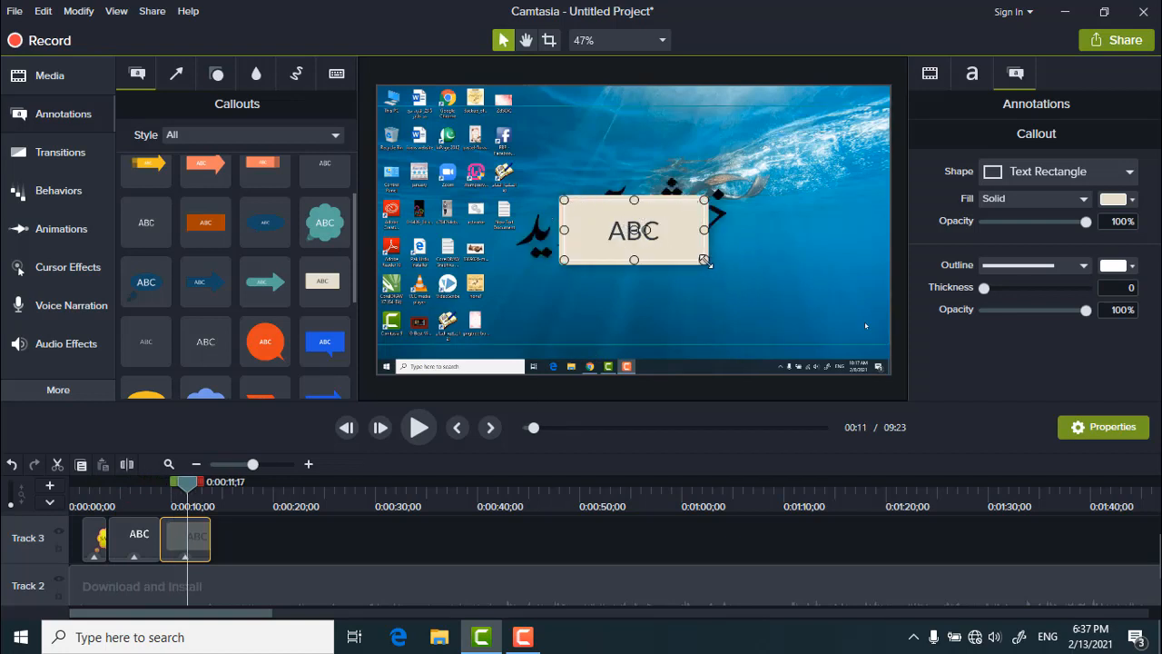
left_click_drag(707, 261, 892, 374)
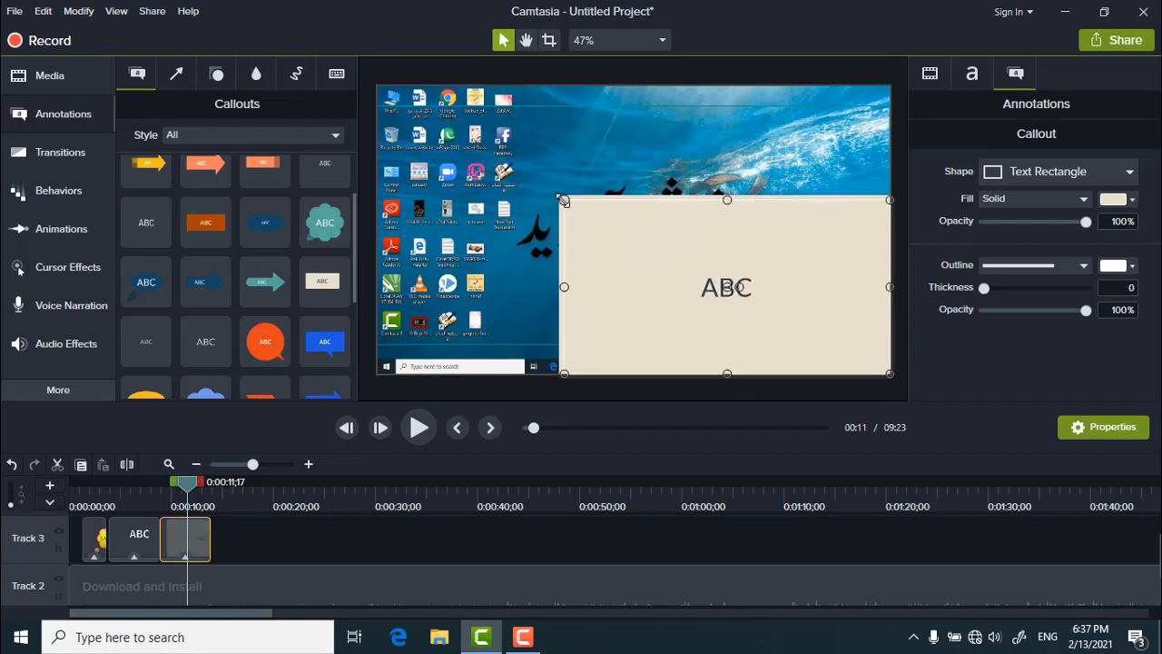
left_click_drag(564, 200, 378, 85)
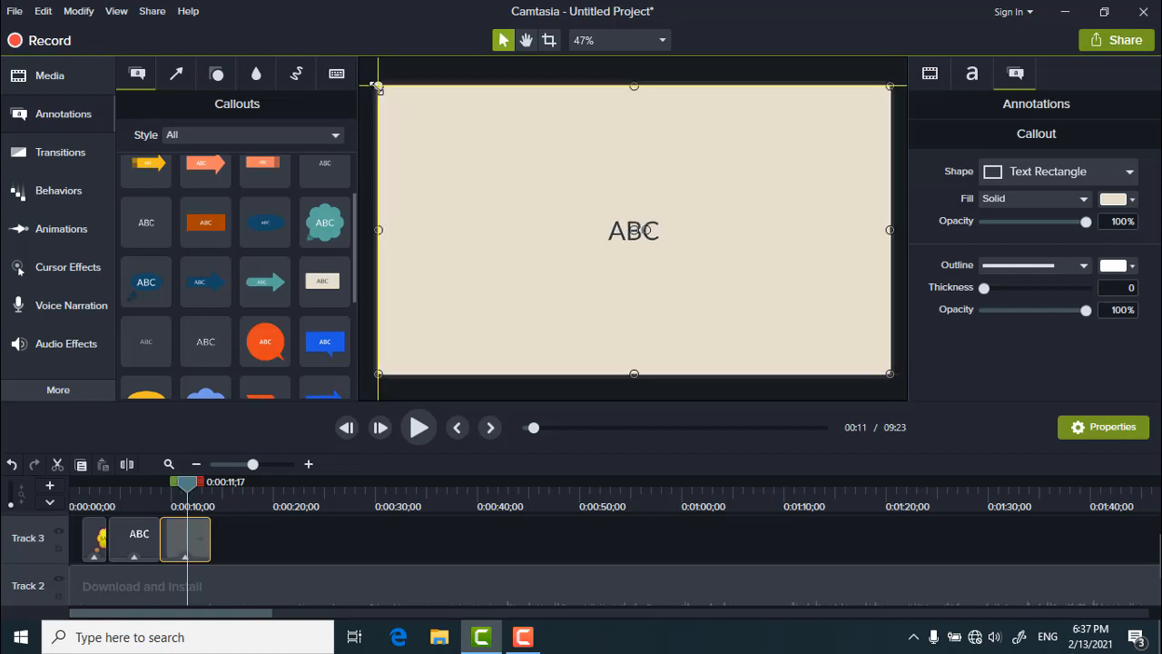
Step: Replace the beige rectangle's placeholder text with "Hello Every one"
double_click(627, 230)
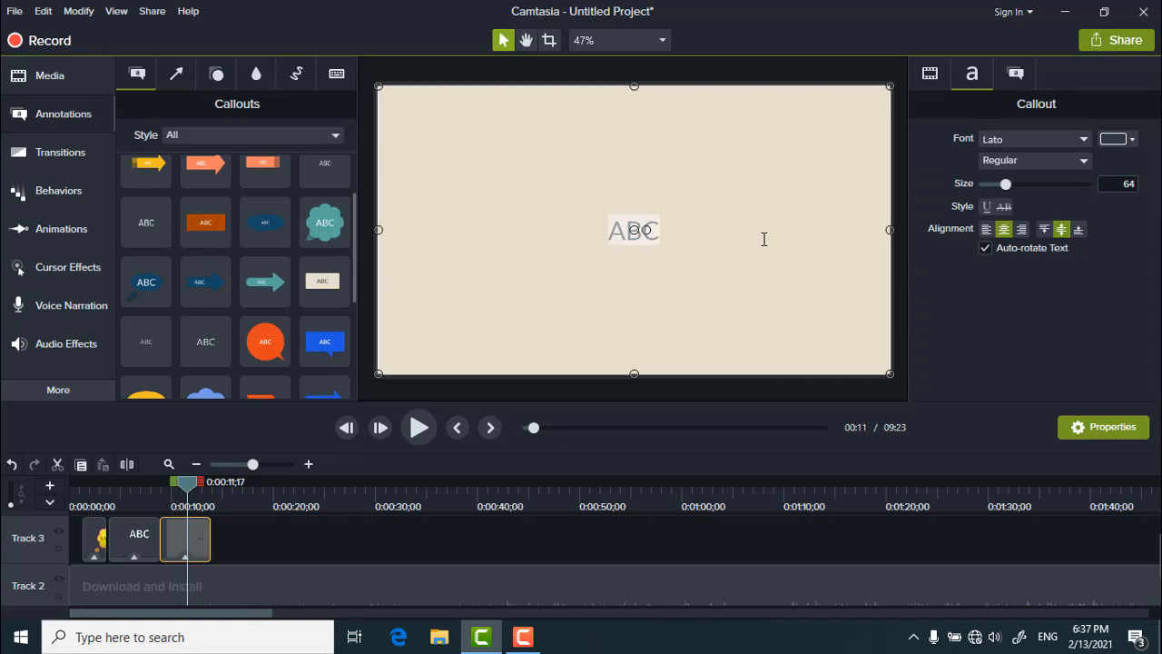
type("He")
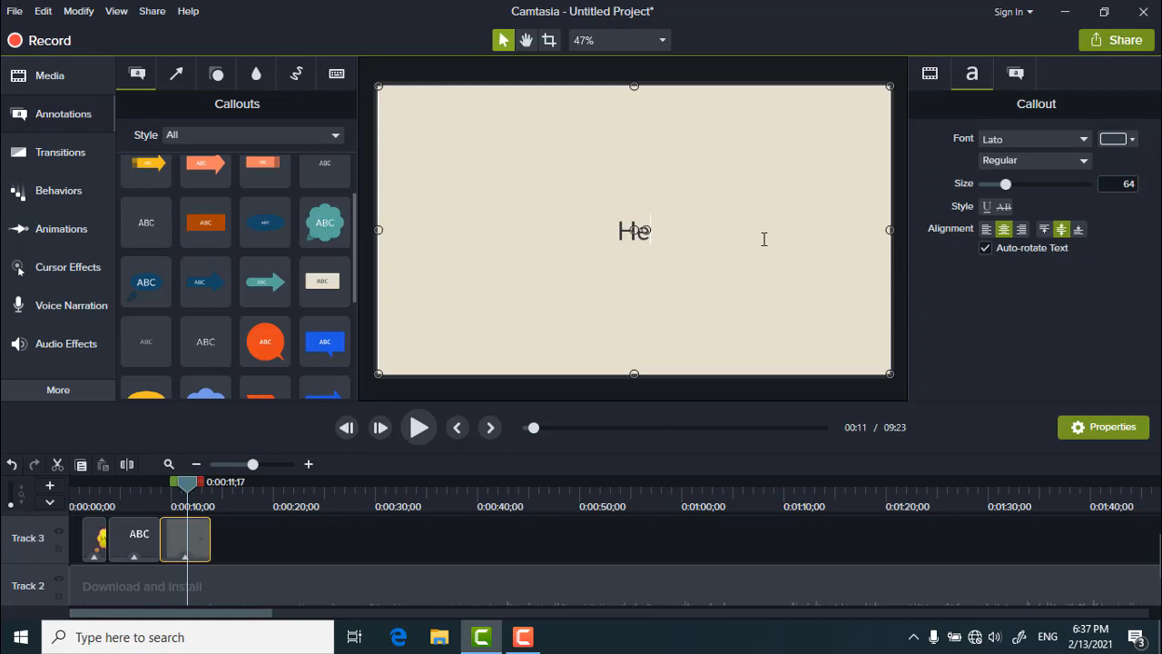
type("llo Eve")
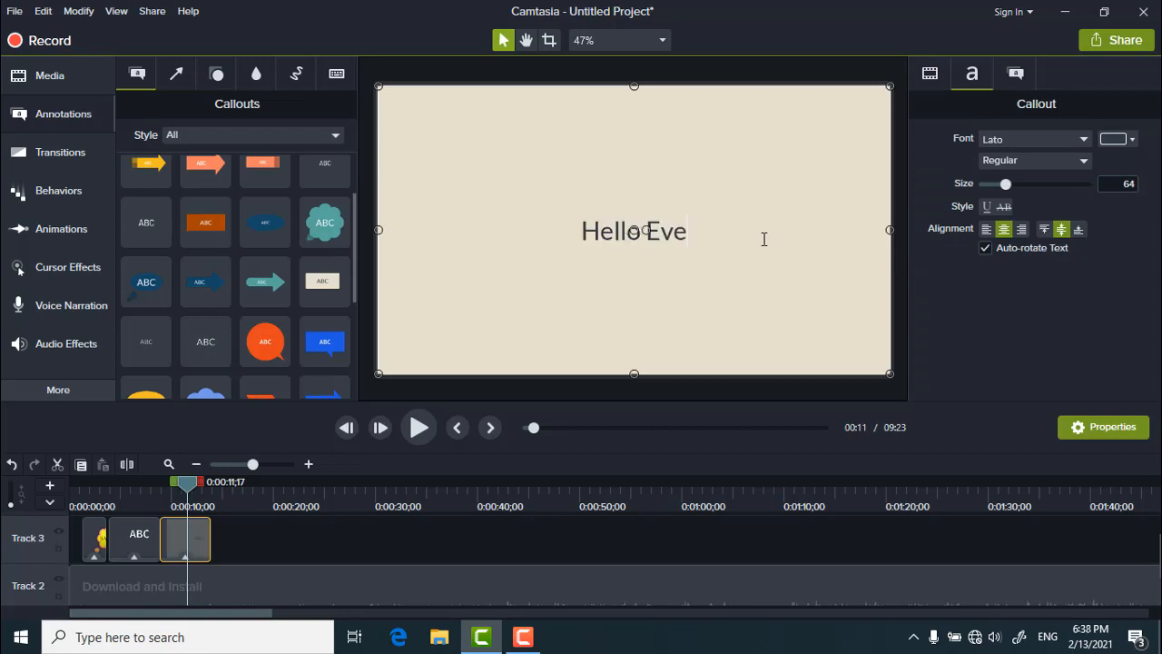
type("ry one")
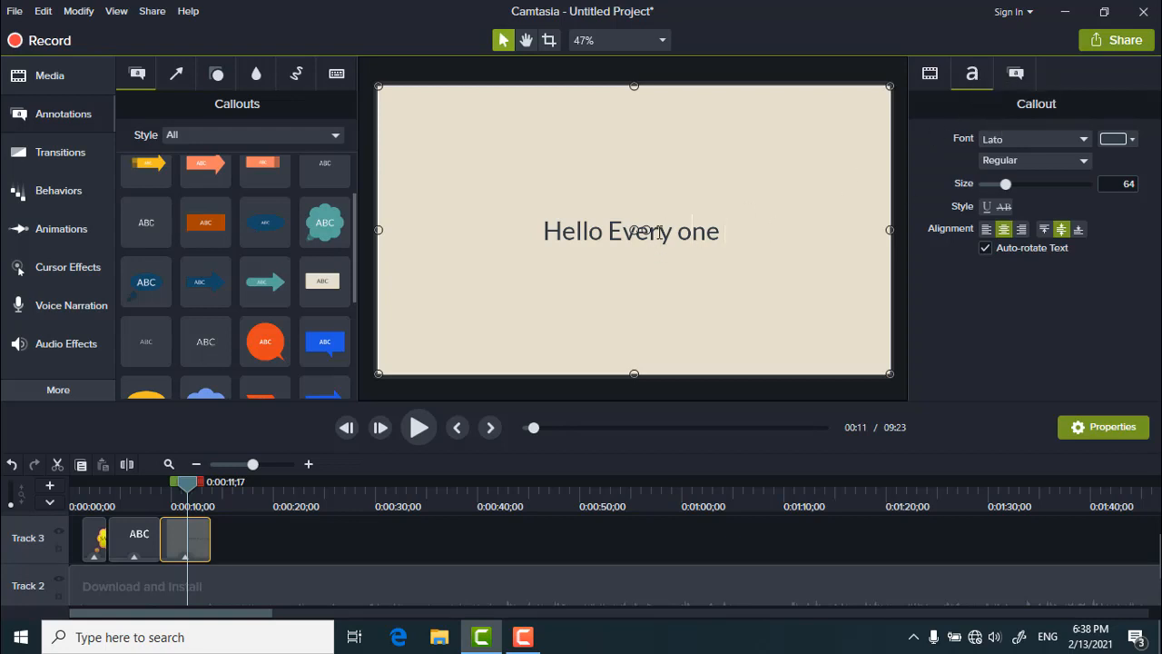
Step: Try yellow and red on the "Hello Every one" text, settle on dark red #3A0B0B, and enlarge it to size 151
double_click(660, 233)
triple_click(660, 233)
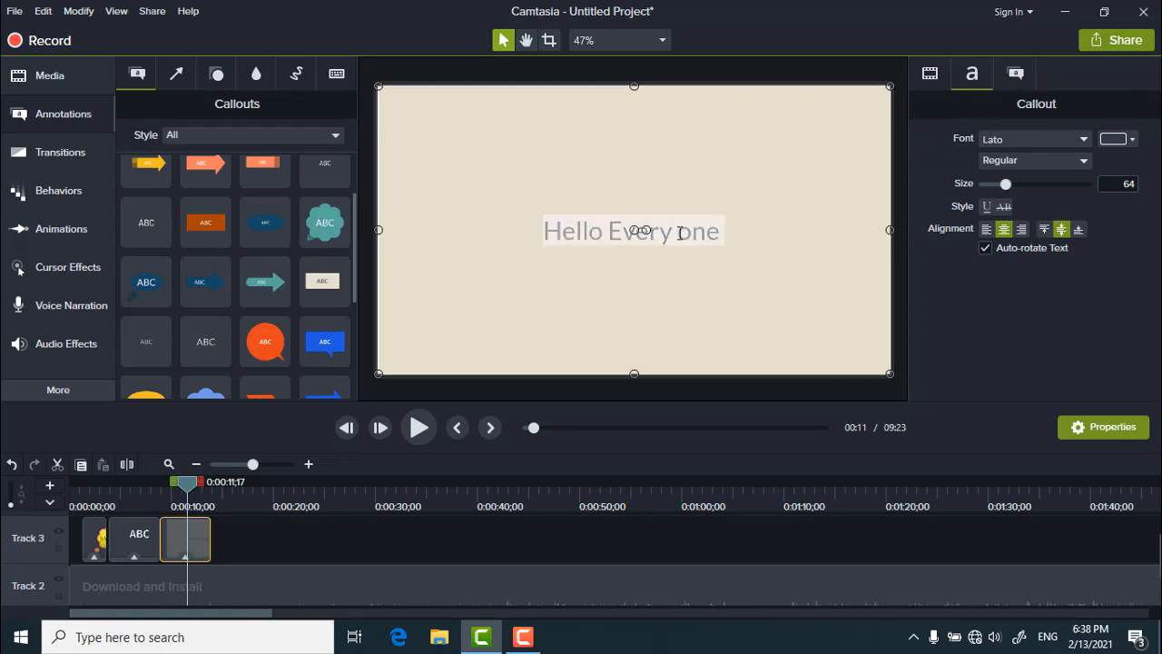
left_click(1129, 141)
left_click(1043, 202)
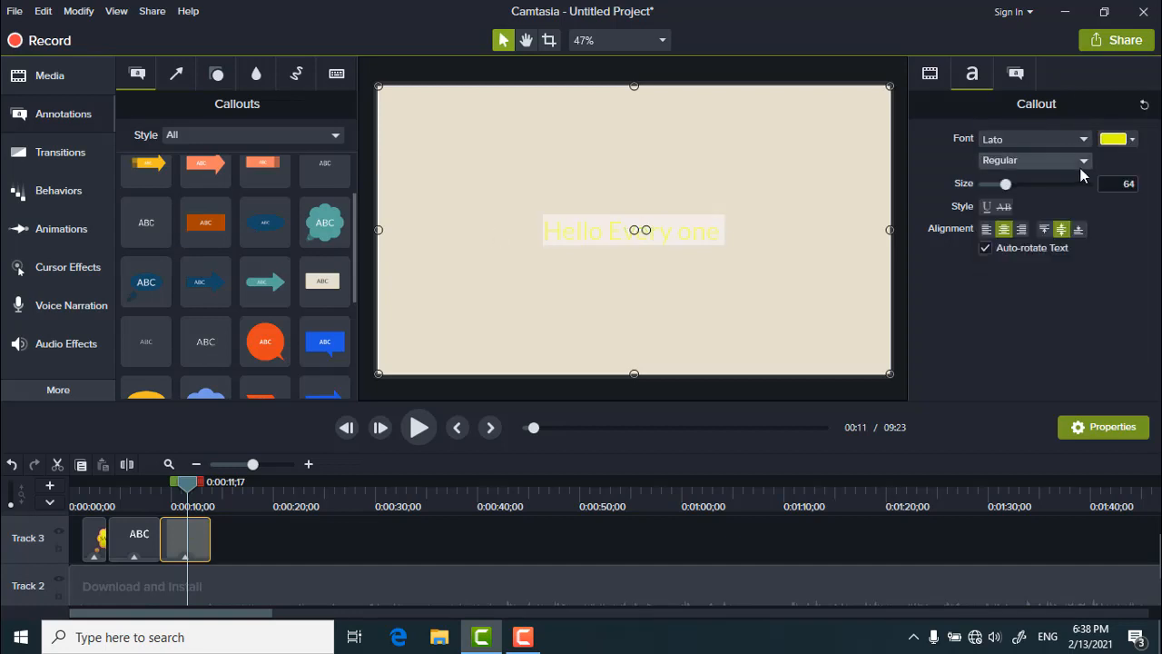
left_click(1130, 141)
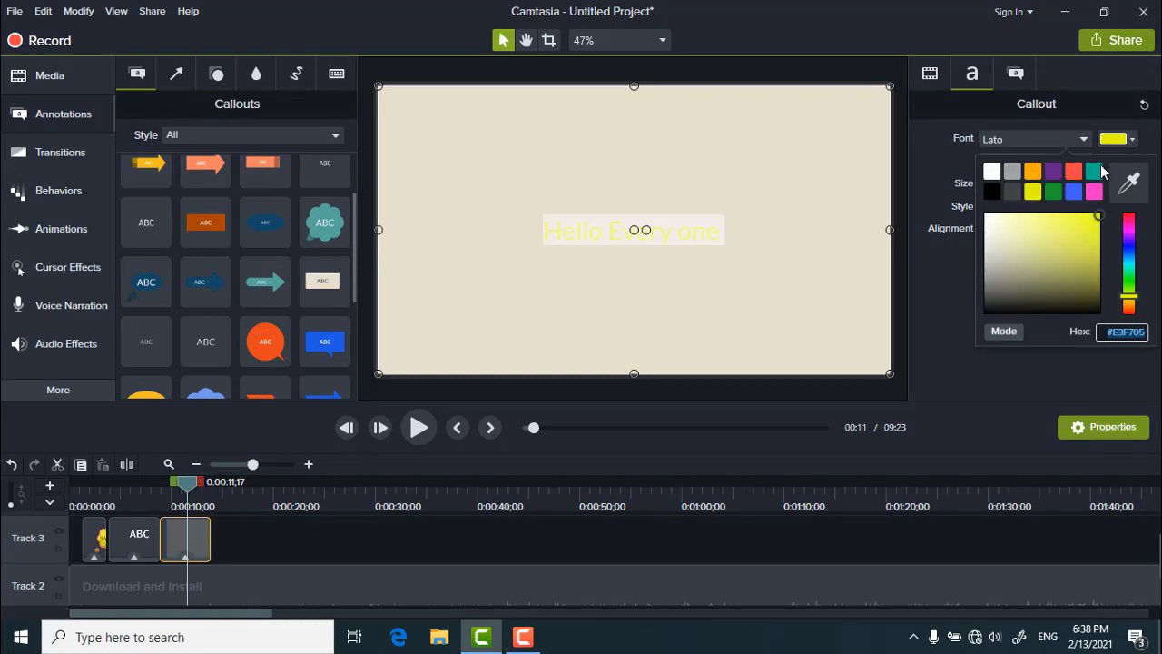
left_click(1075, 173)
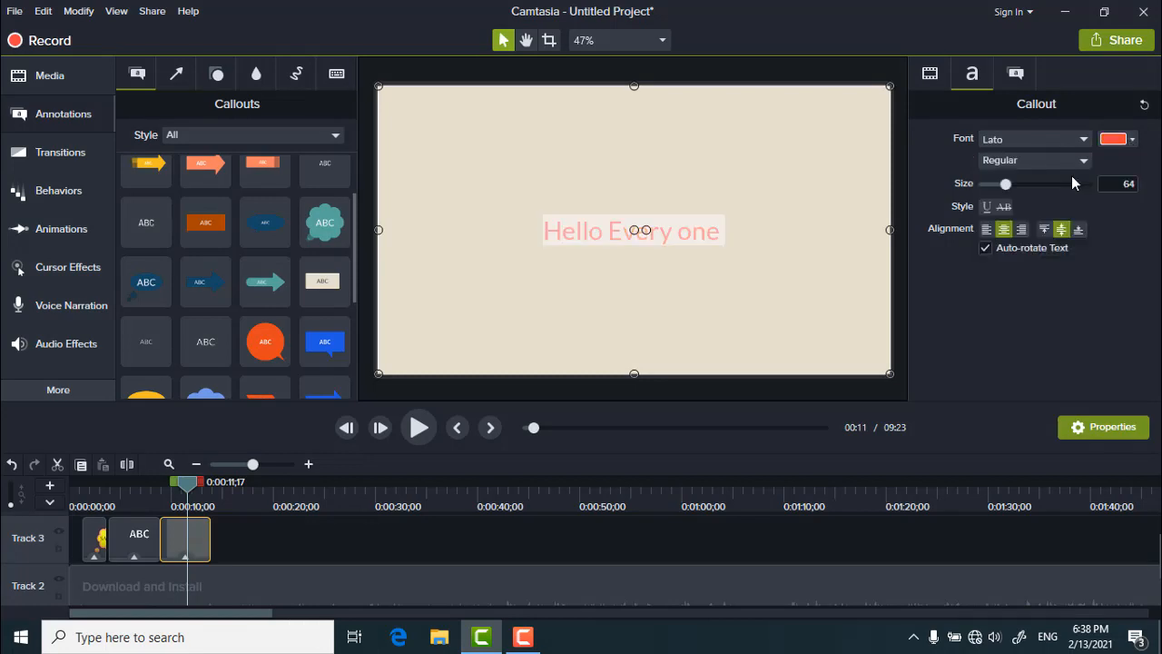
left_click(1132, 139)
mouse_move(1074, 219)
left_mouse_down()
mouse_move(1087, 296)
mouse_move(1067, 287)
mouse_move(1071, 250)
mouse_move(1079, 292)
left_mouse_up()
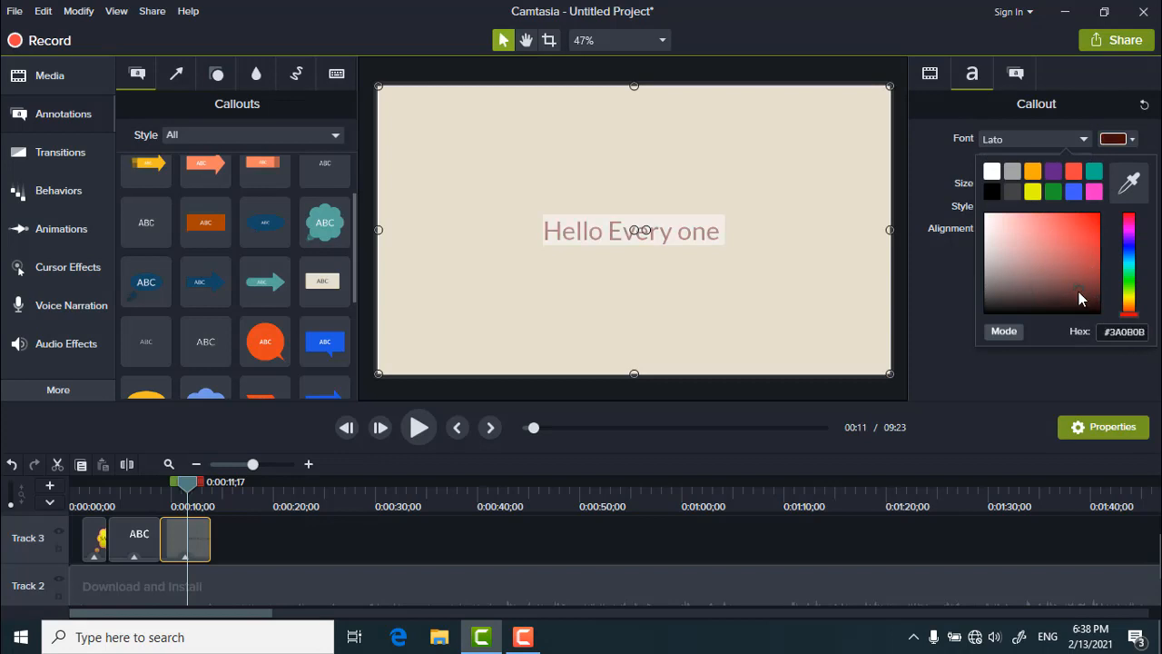
left_click(924, 188)
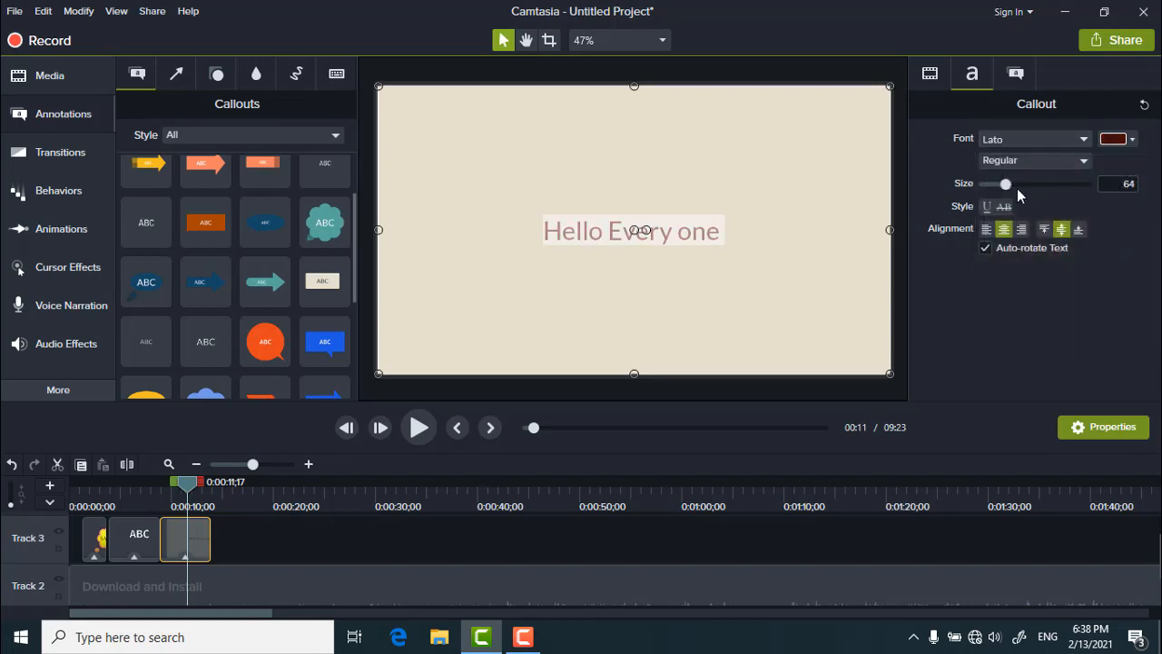
left_click_drag(1009, 186, 1046, 190)
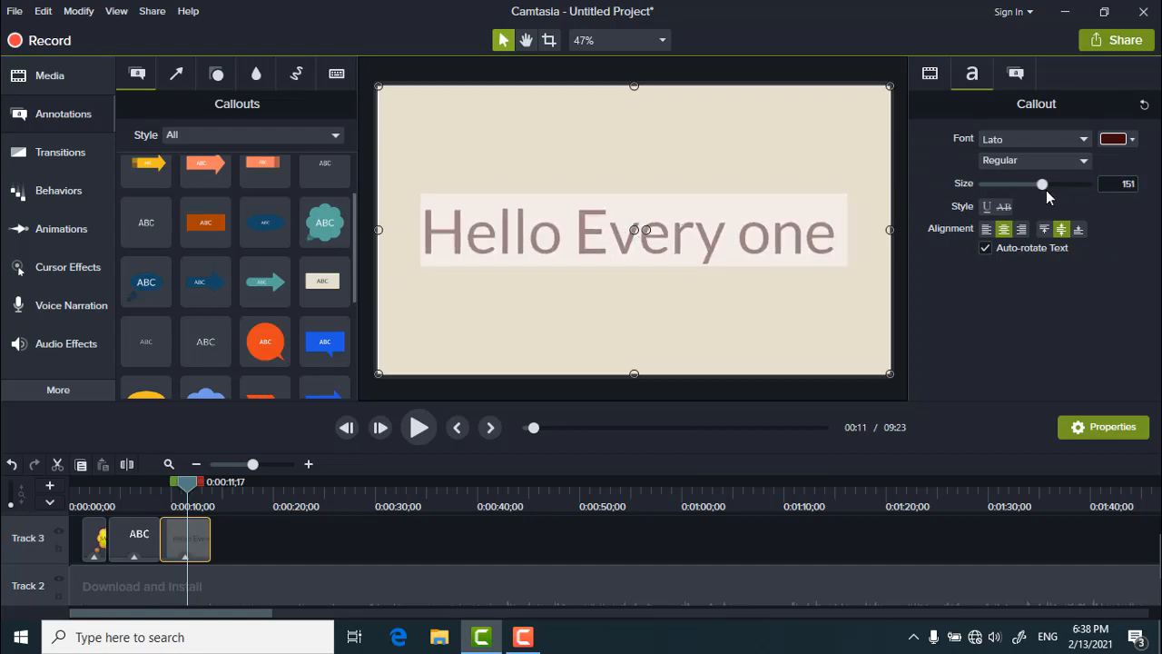
Step: Give the beige rectangle a green outline of thickness 80 at 68% opacity and lower its fill opacity to 72%
left_click(1016, 75)
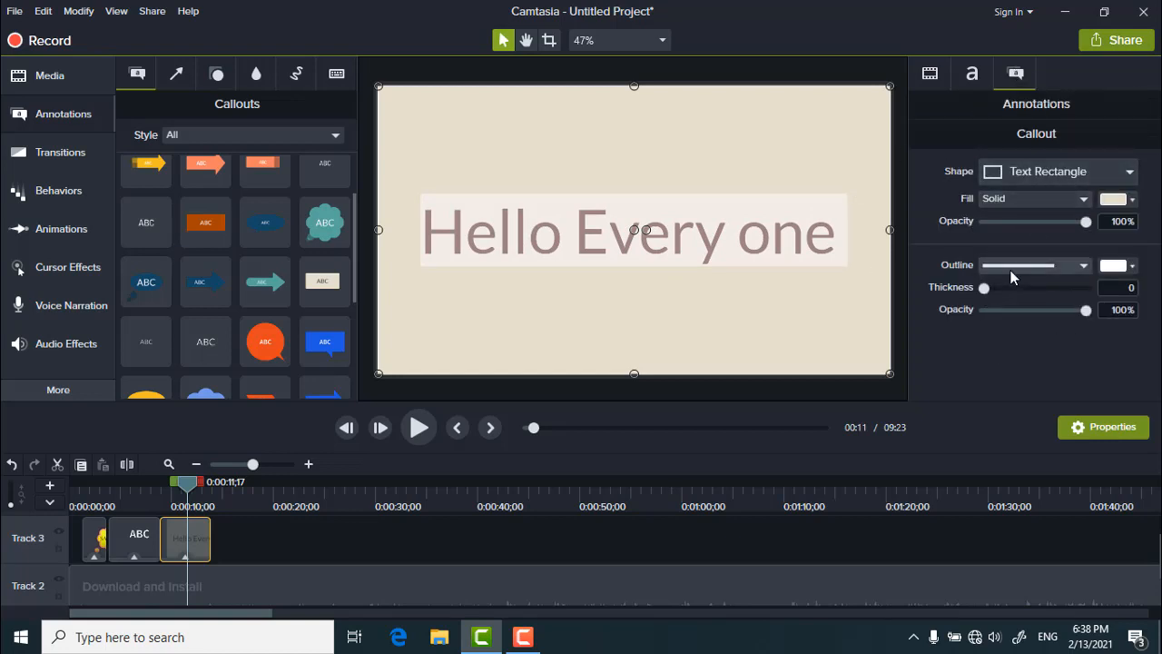
left_click(1131, 266)
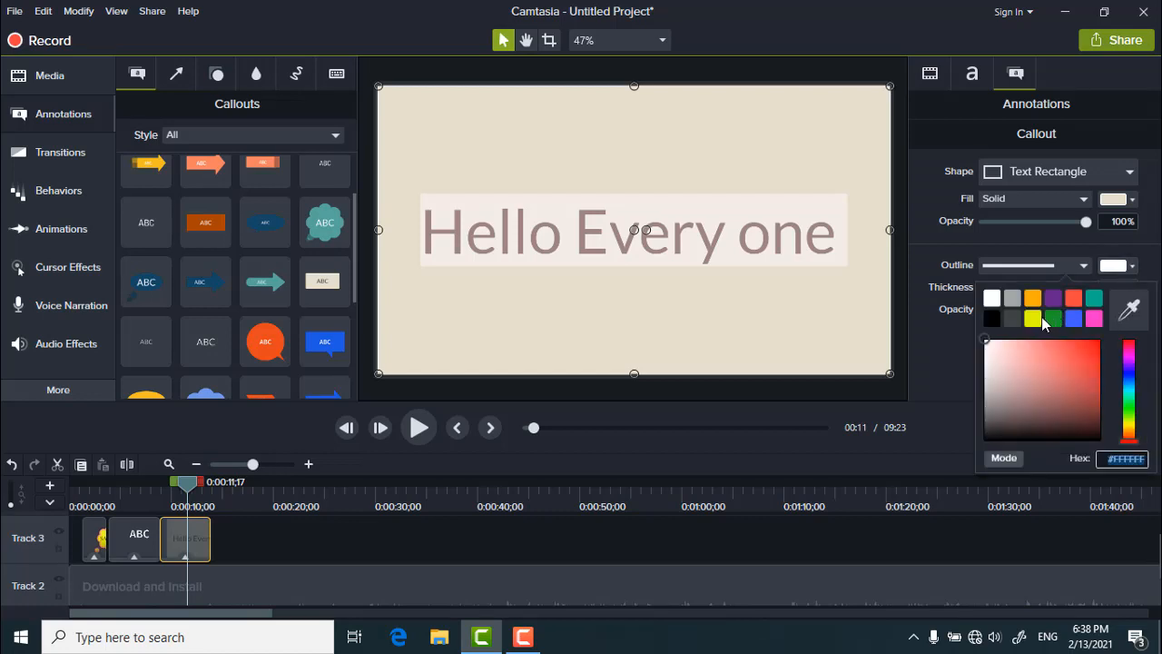
left_click(1053, 316)
left_click_drag(986, 291, 1066, 289)
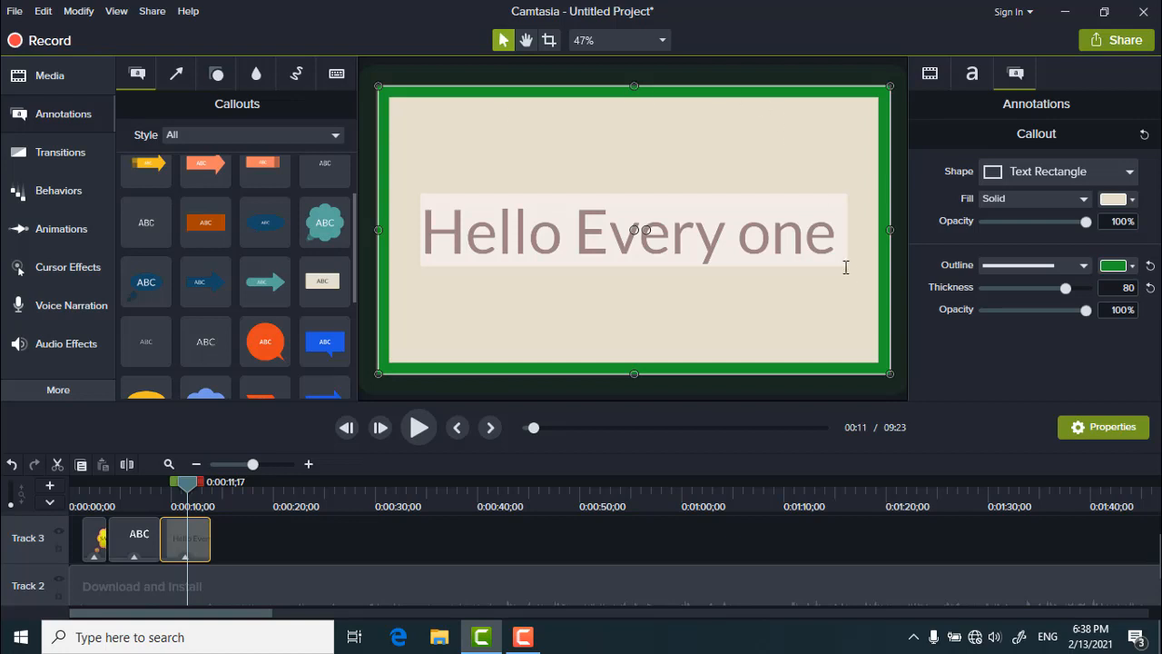
left_click_drag(1087, 310, 1055, 312)
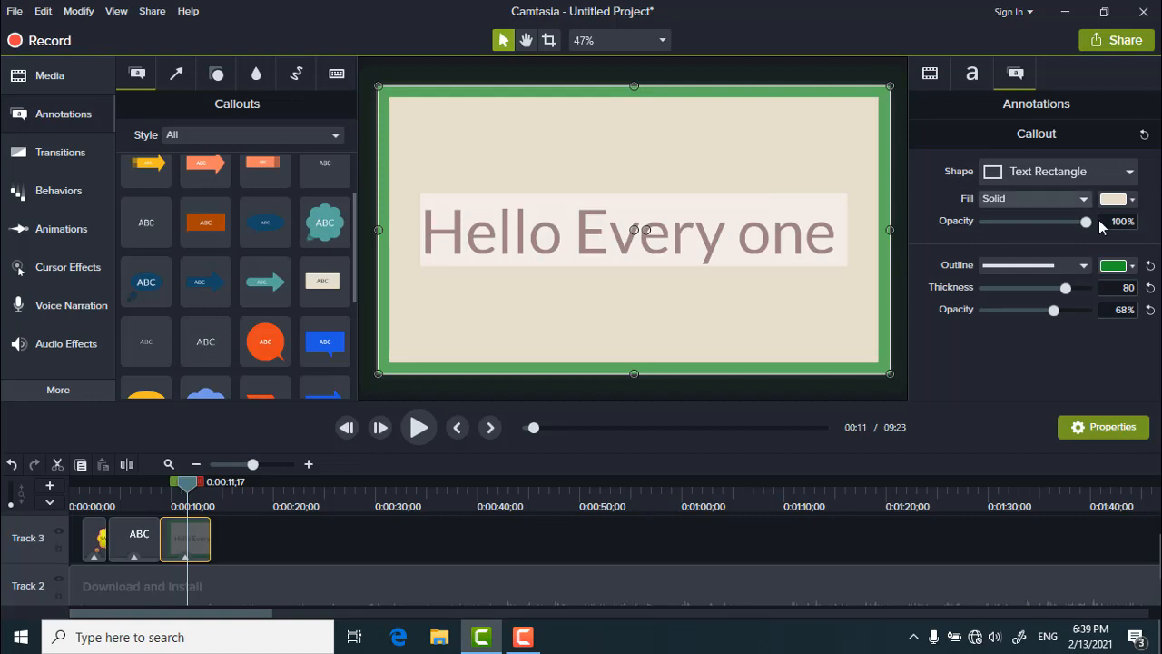
left_click_drag(1087, 224, 1057, 223)
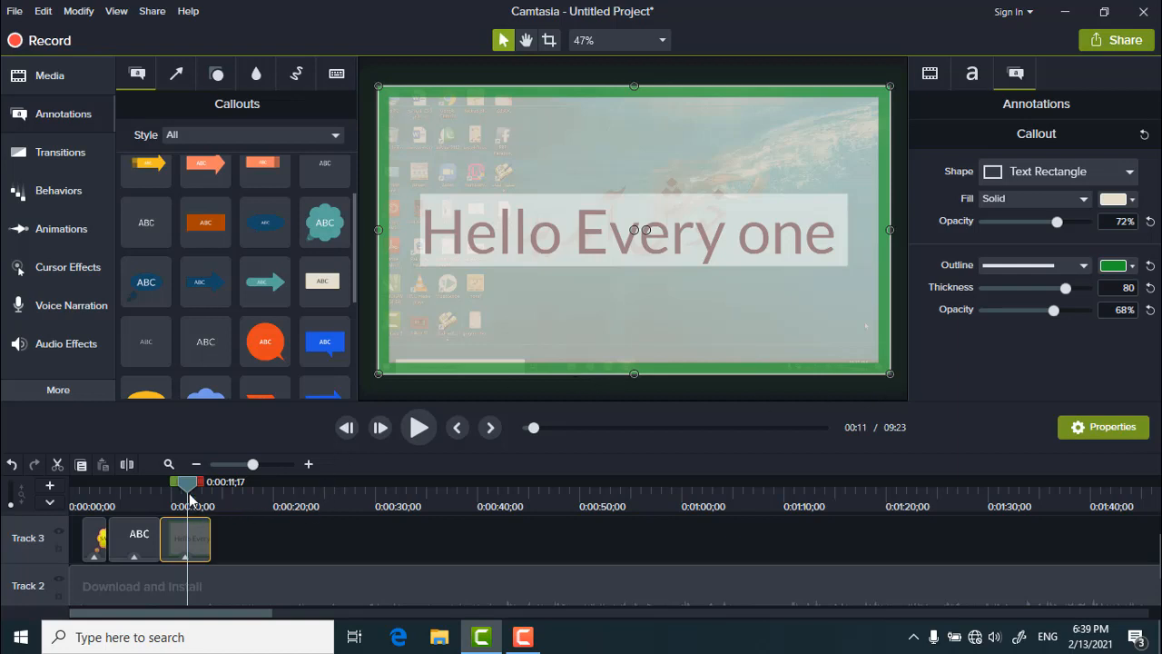
Step: At 0:00:11;02, shrink the beige rectangle to a narrow strip along the video's bottom edge and set its outline thickness to 3
mouse_move(188, 485)
left_mouse_down()
mouse_move(127, 495)
mouse_move(182, 503)
left_mouse_up()
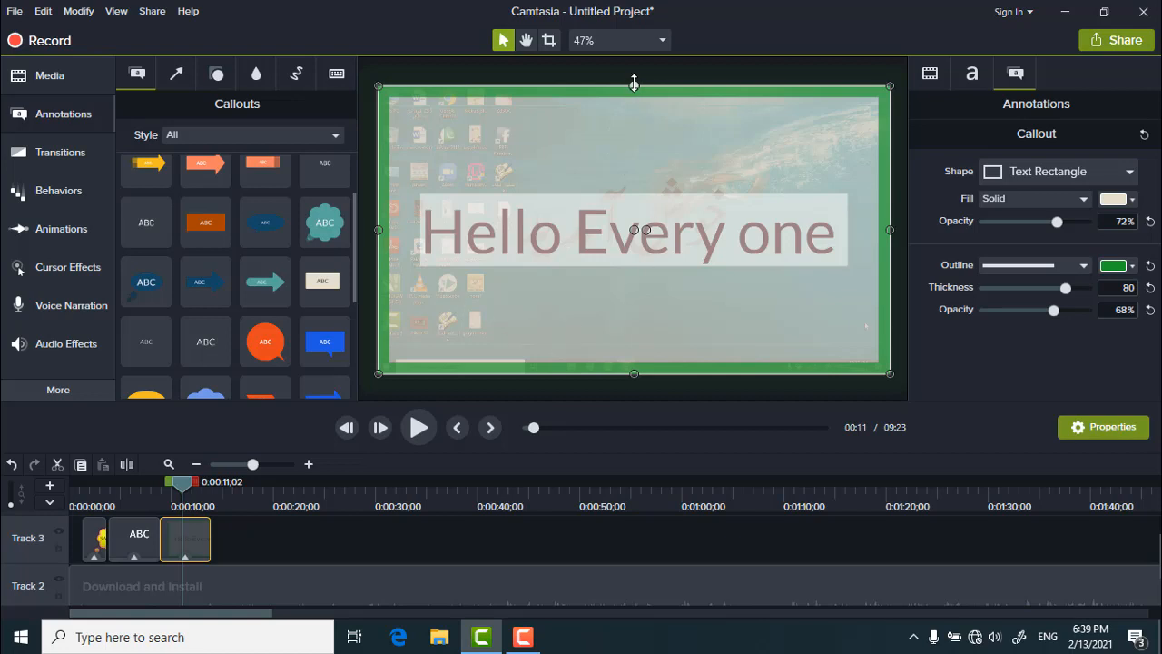
left_click_drag(633, 84, 632, 346)
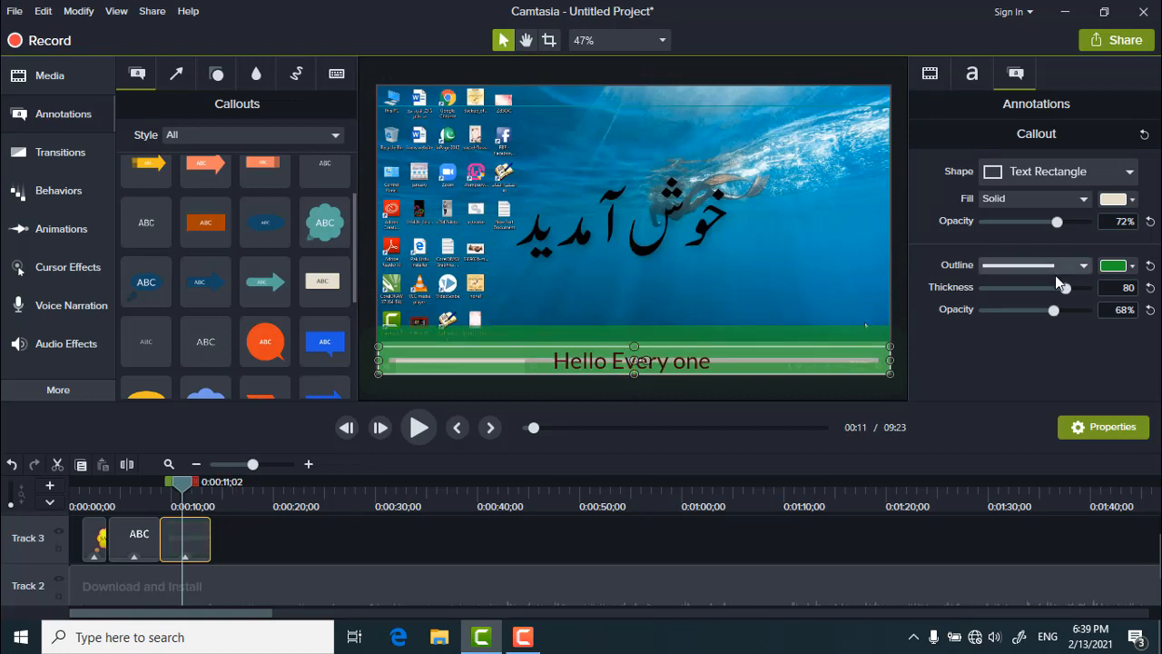
left_click_drag(1068, 289, 986, 289)
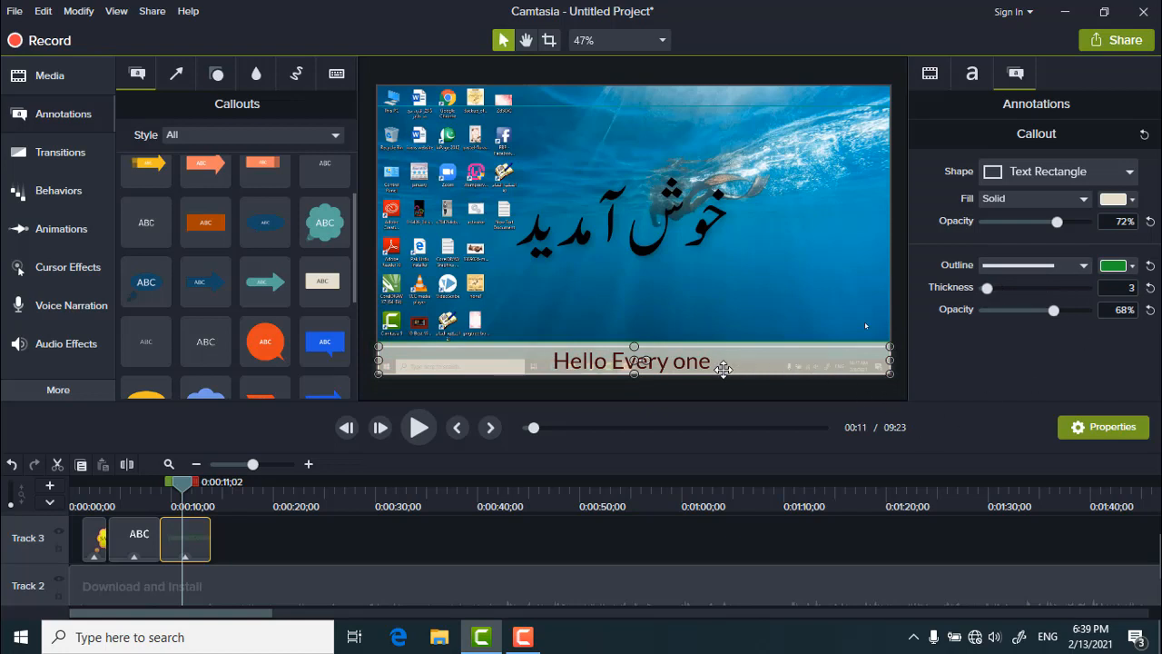